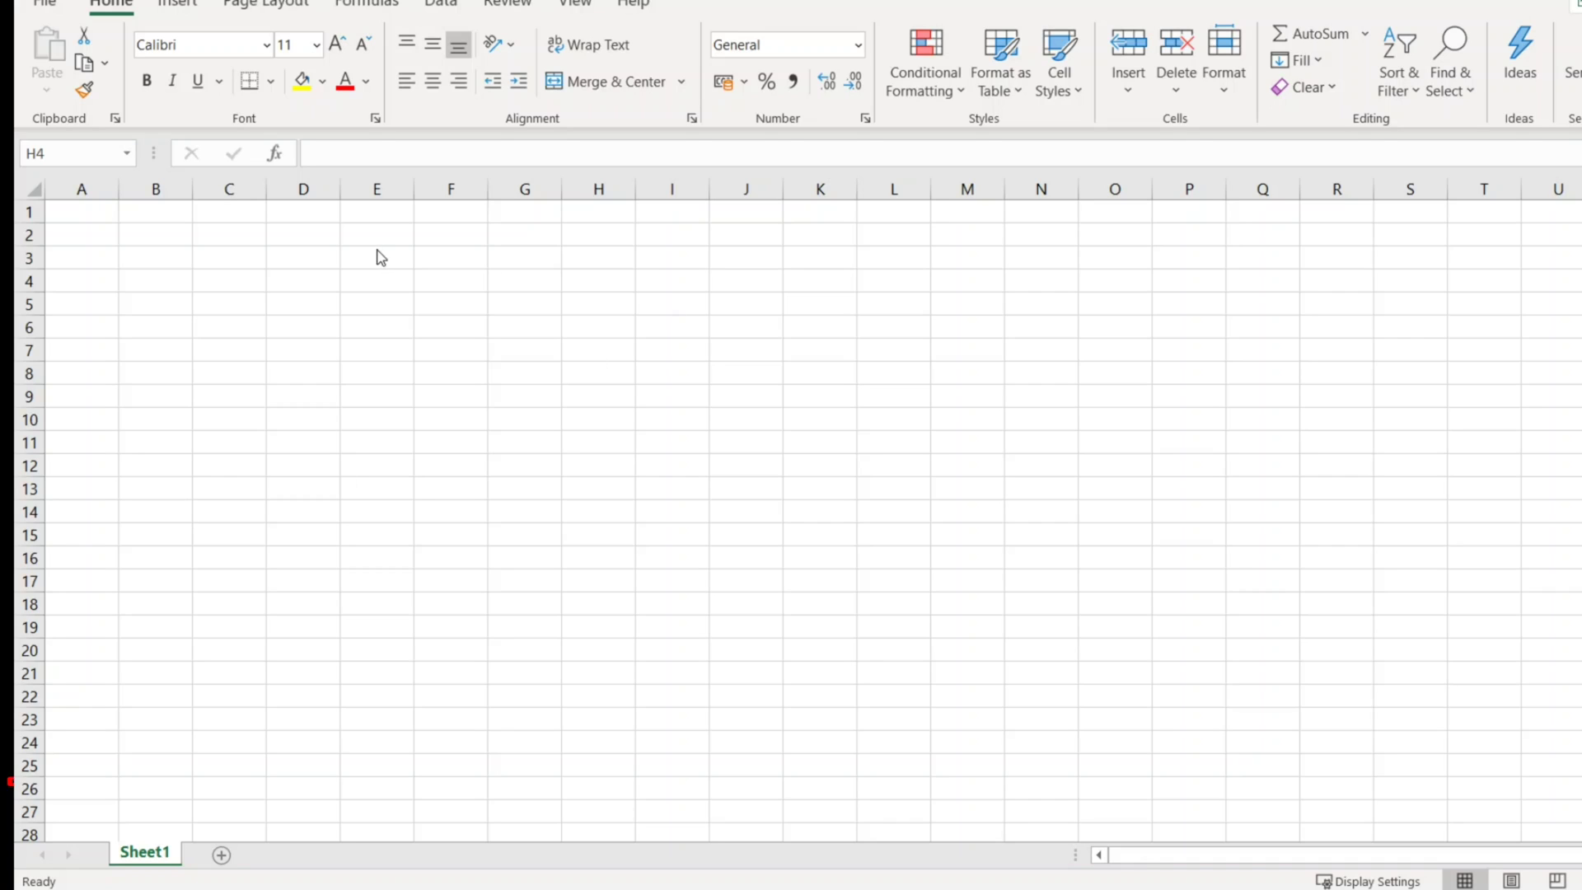
# Step: Enter the headers ID, Name and Salary in A1:C1
pyautogui.click(94, 239)
pyautogui.click(105, 211)
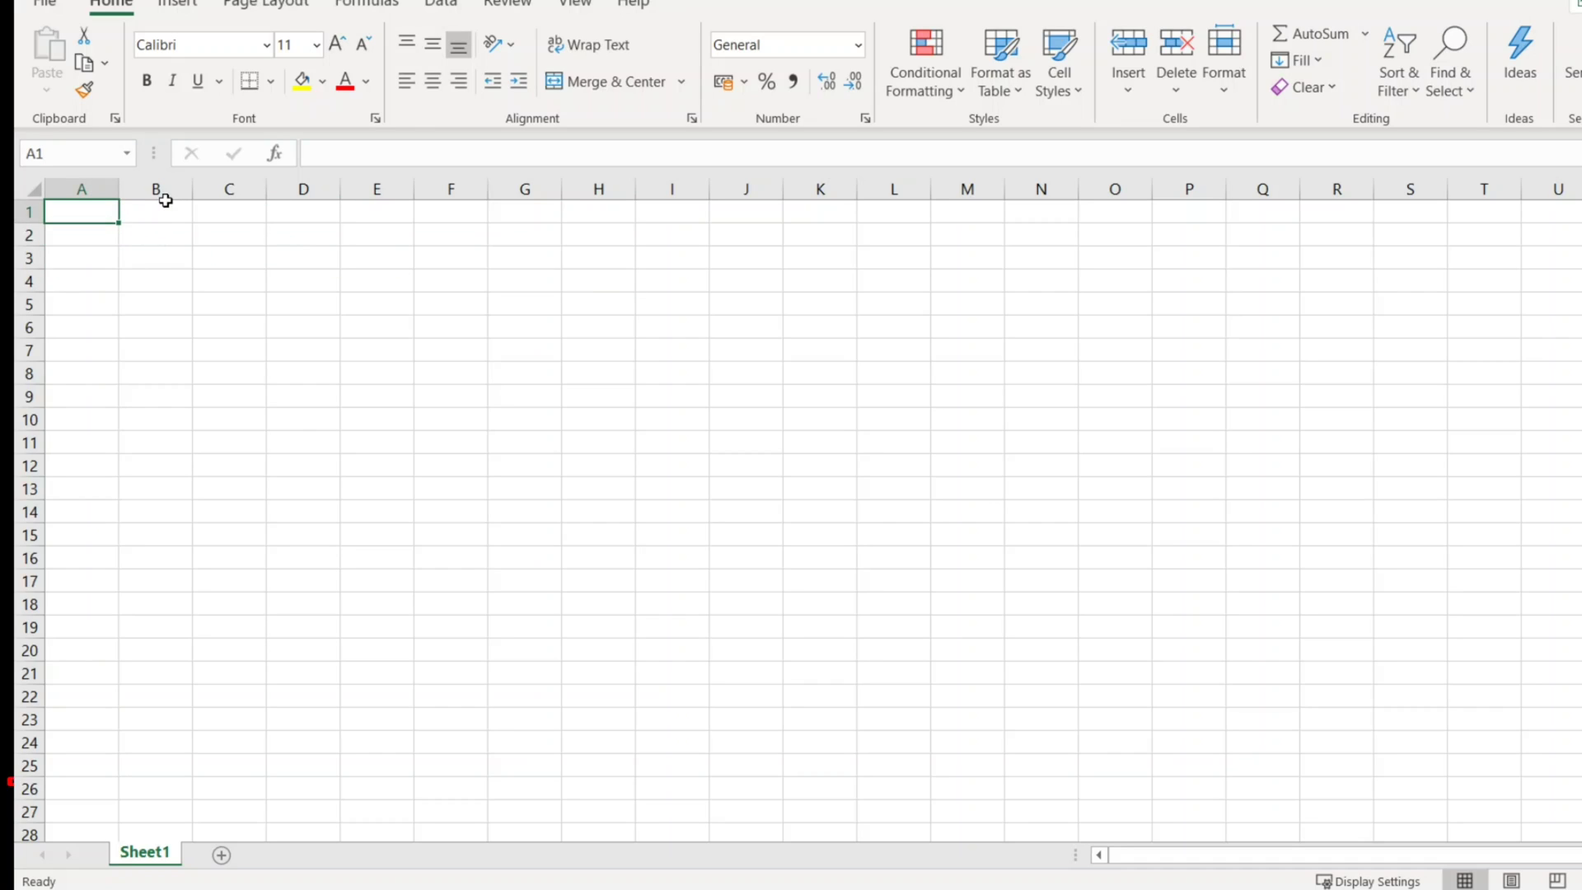
pyautogui.write('Name')
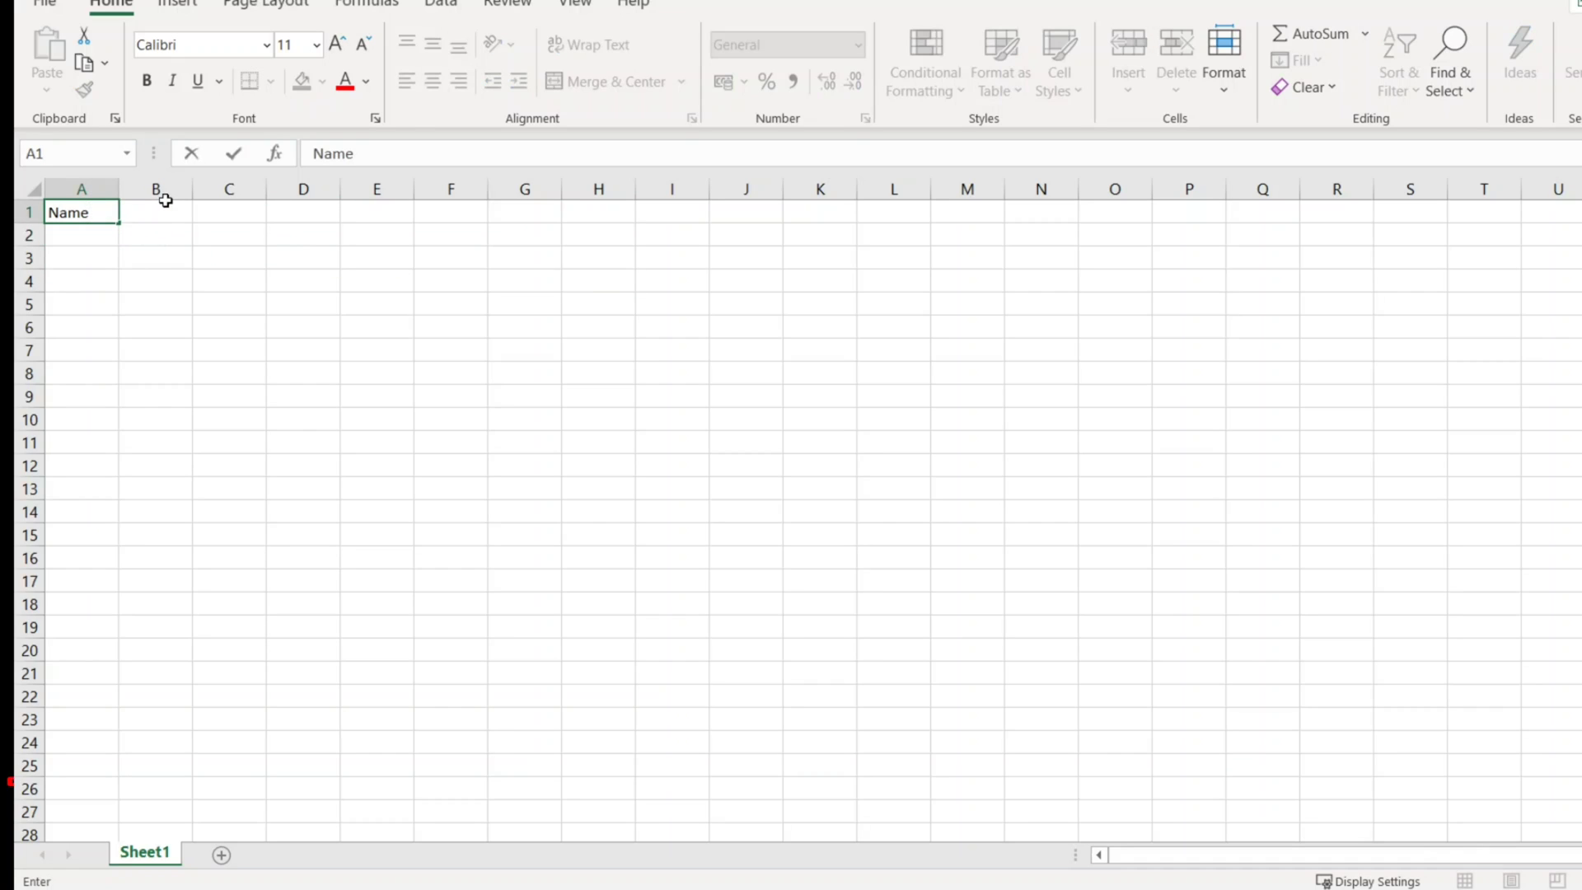
pyautogui.click(167, 206)
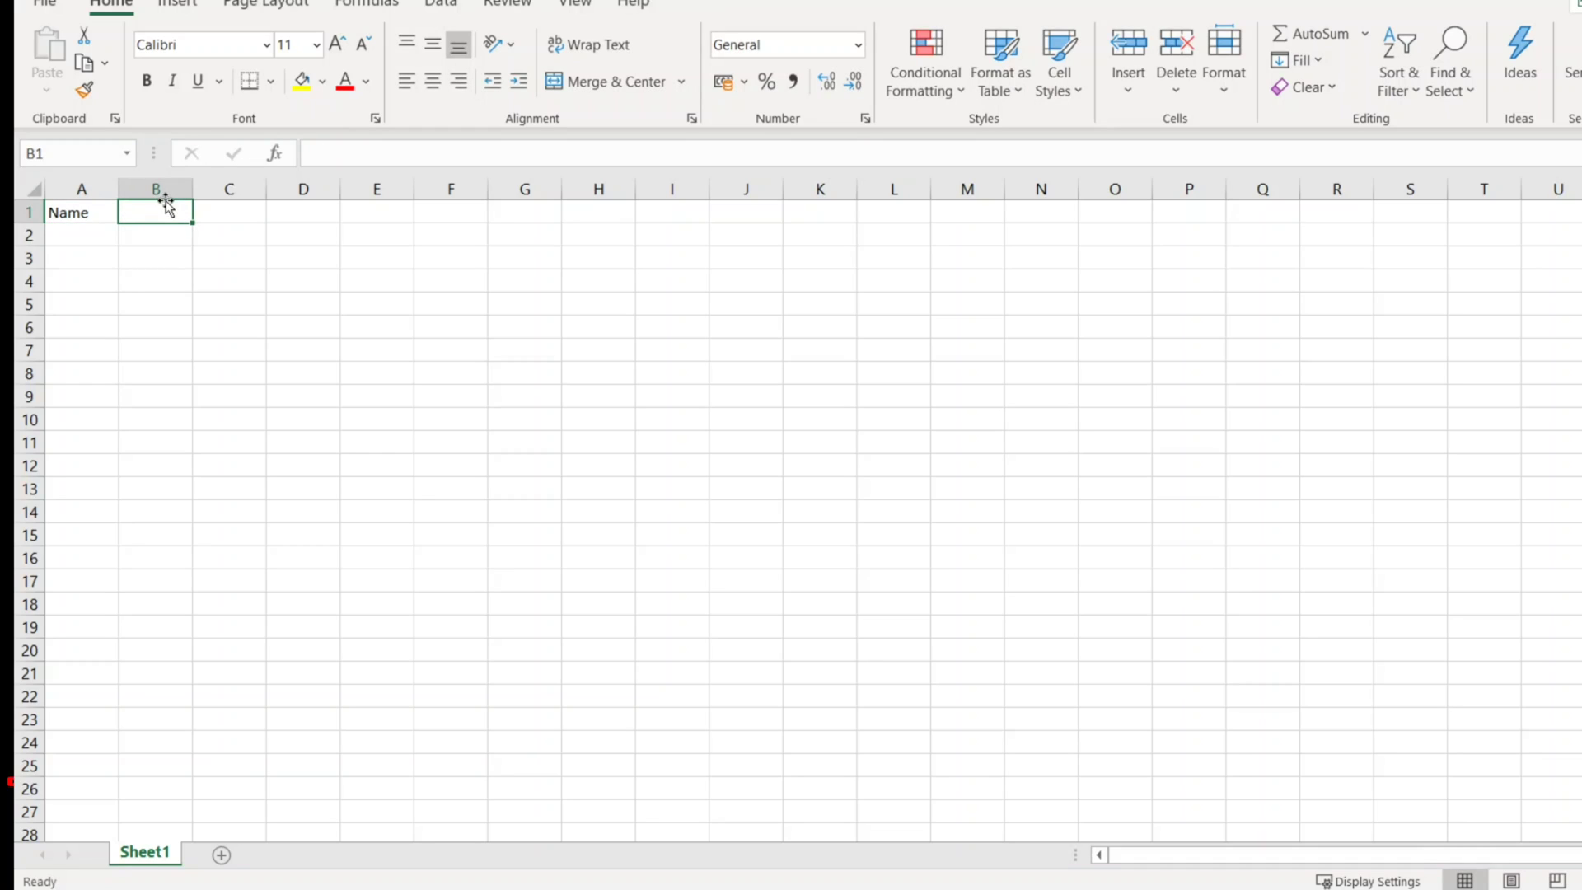
pyautogui.press('Left')
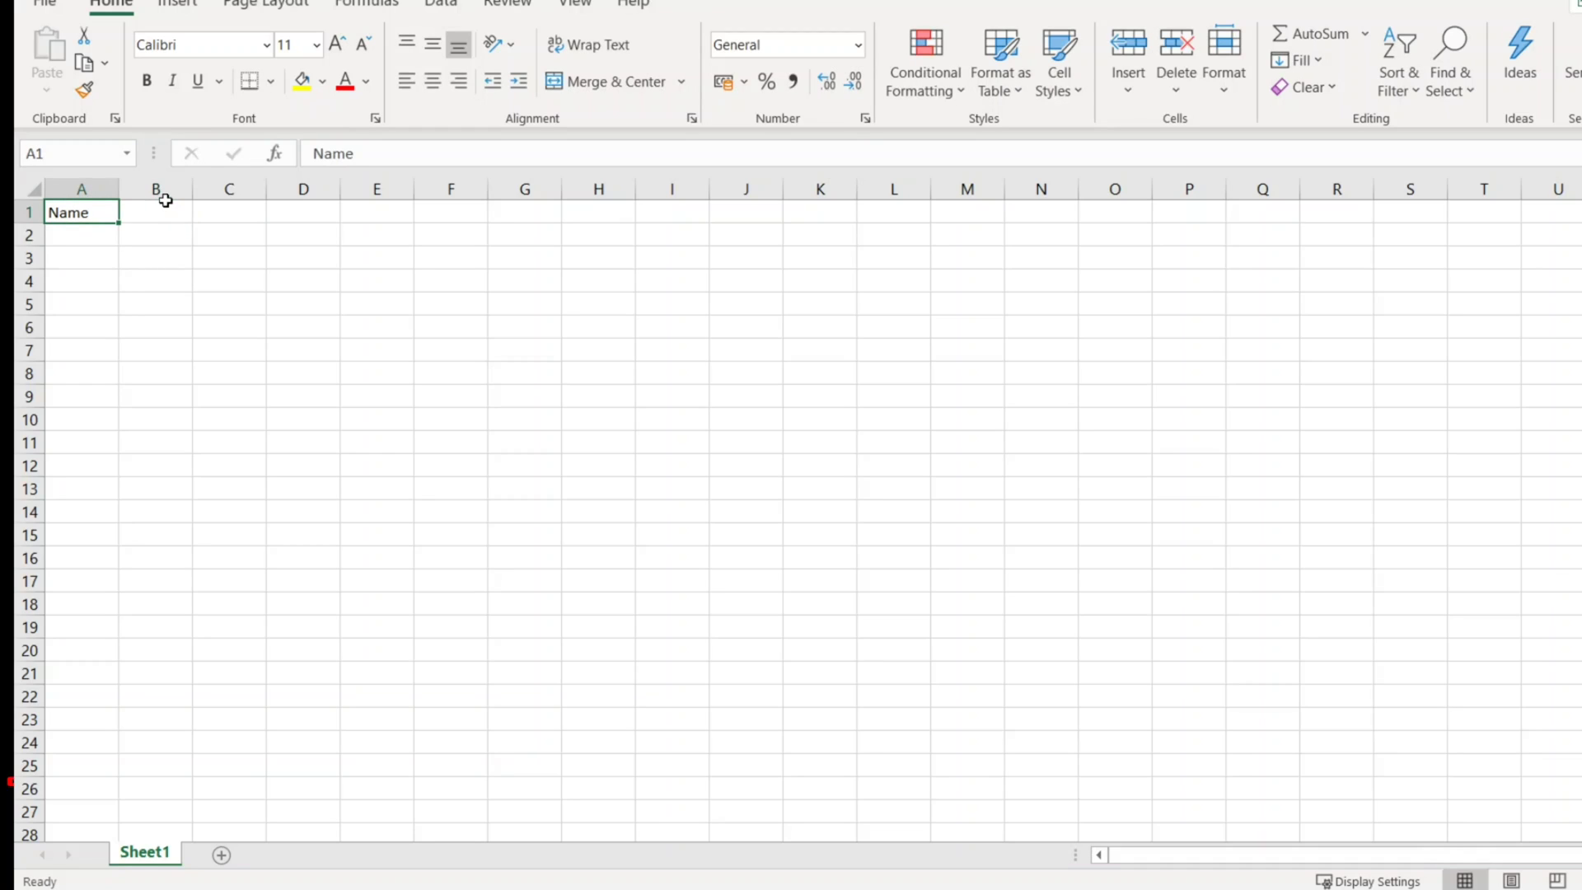
pyautogui.press('BackSpace')
pyautogui.write('ID')
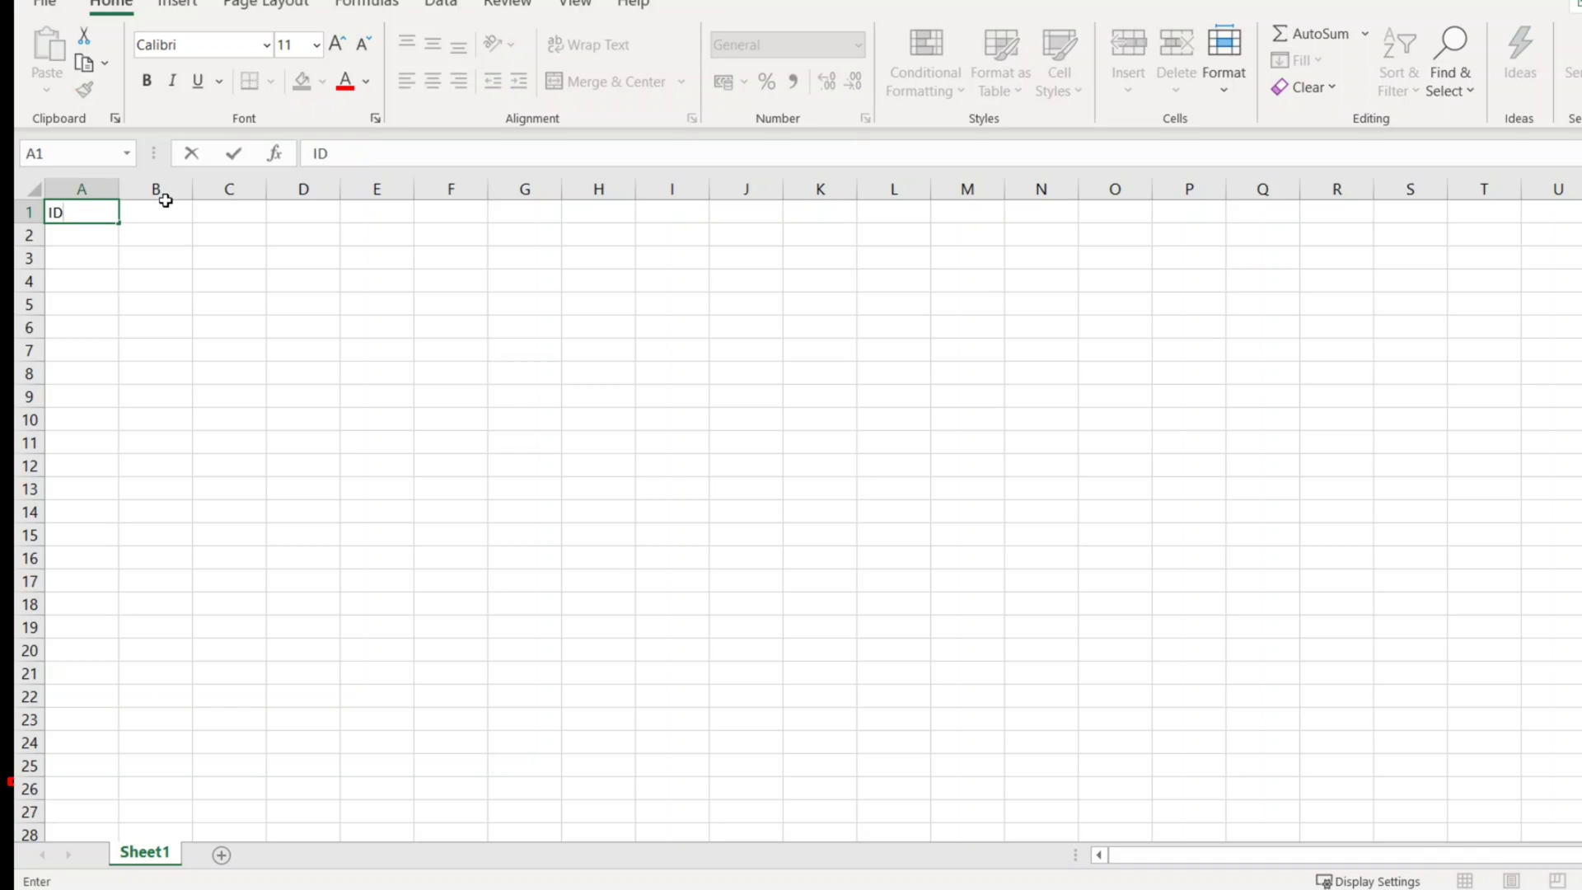
pyautogui.click(166, 203)
pyautogui.write('Name')
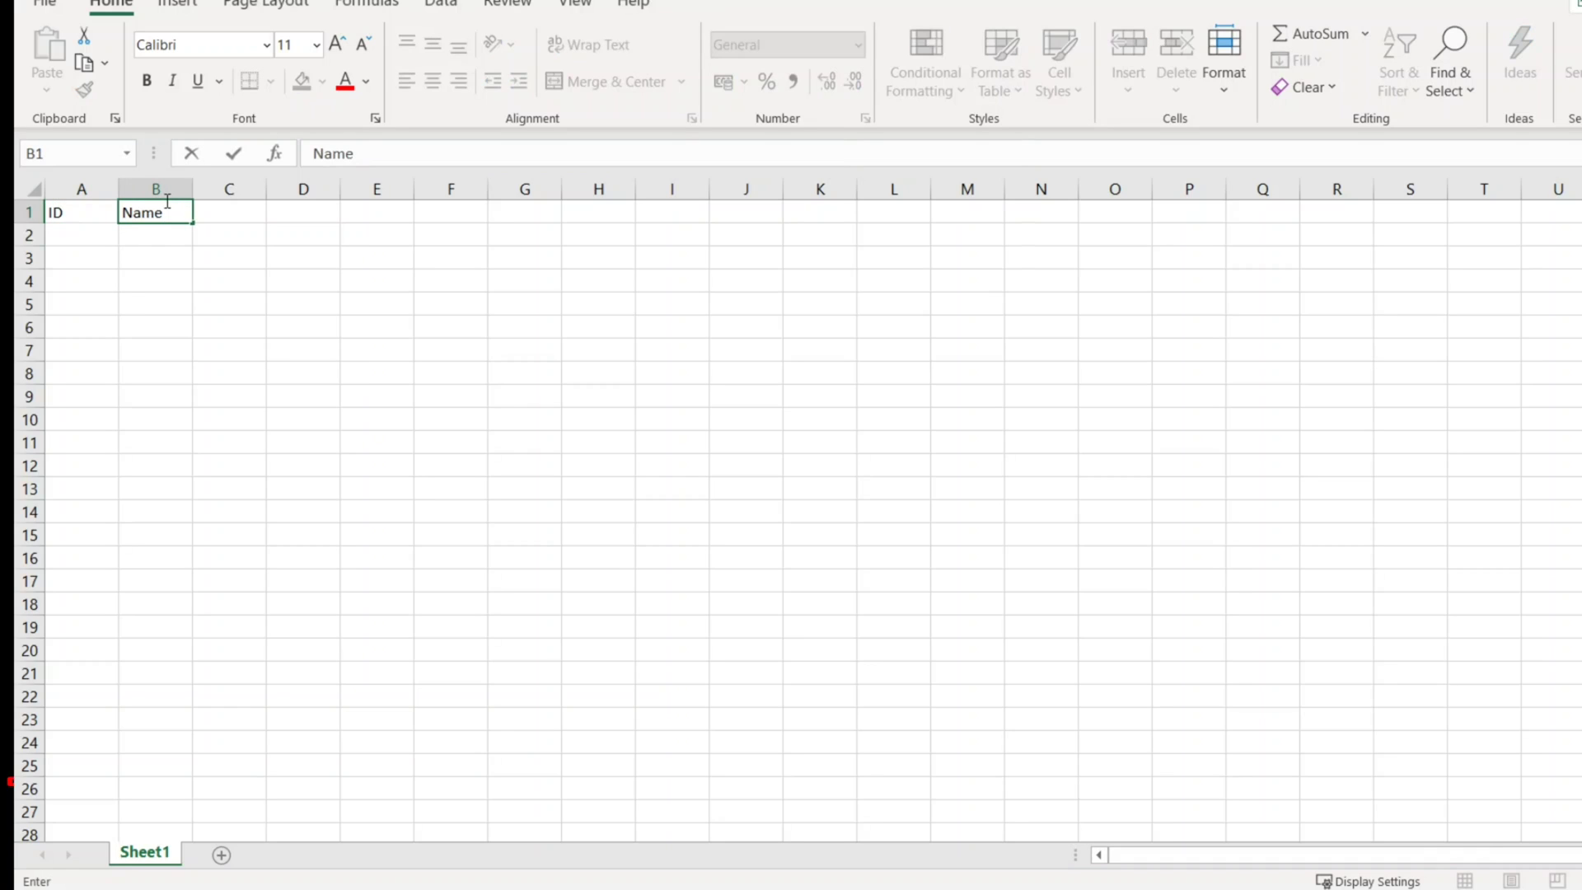
pyautogui.press('Tab')
pyautogui.write('Salary')
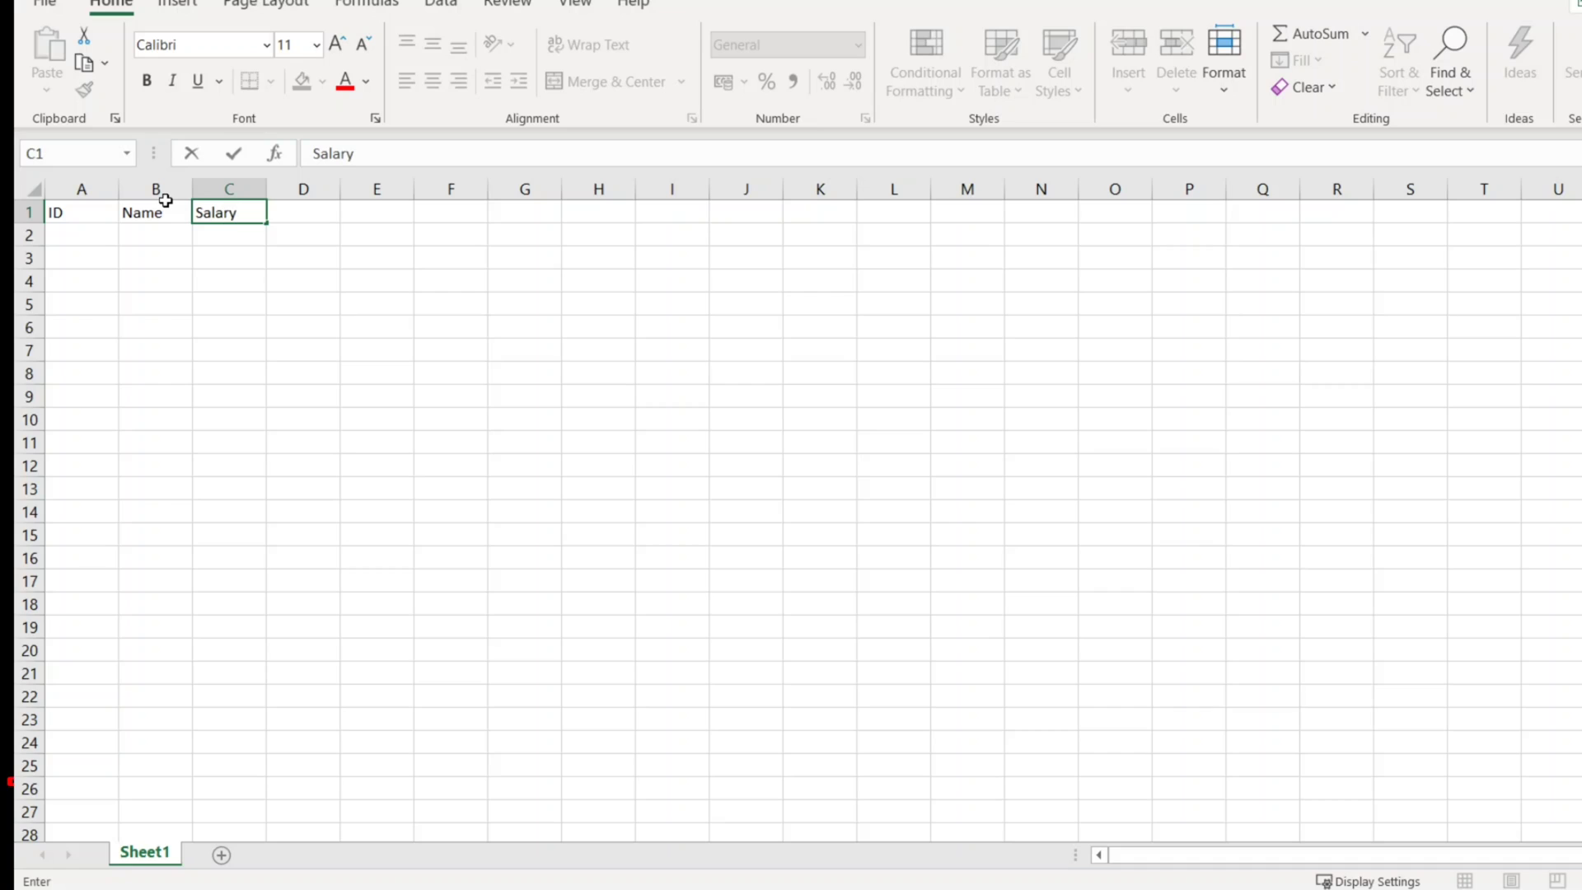
pyautogui.press('Tab')
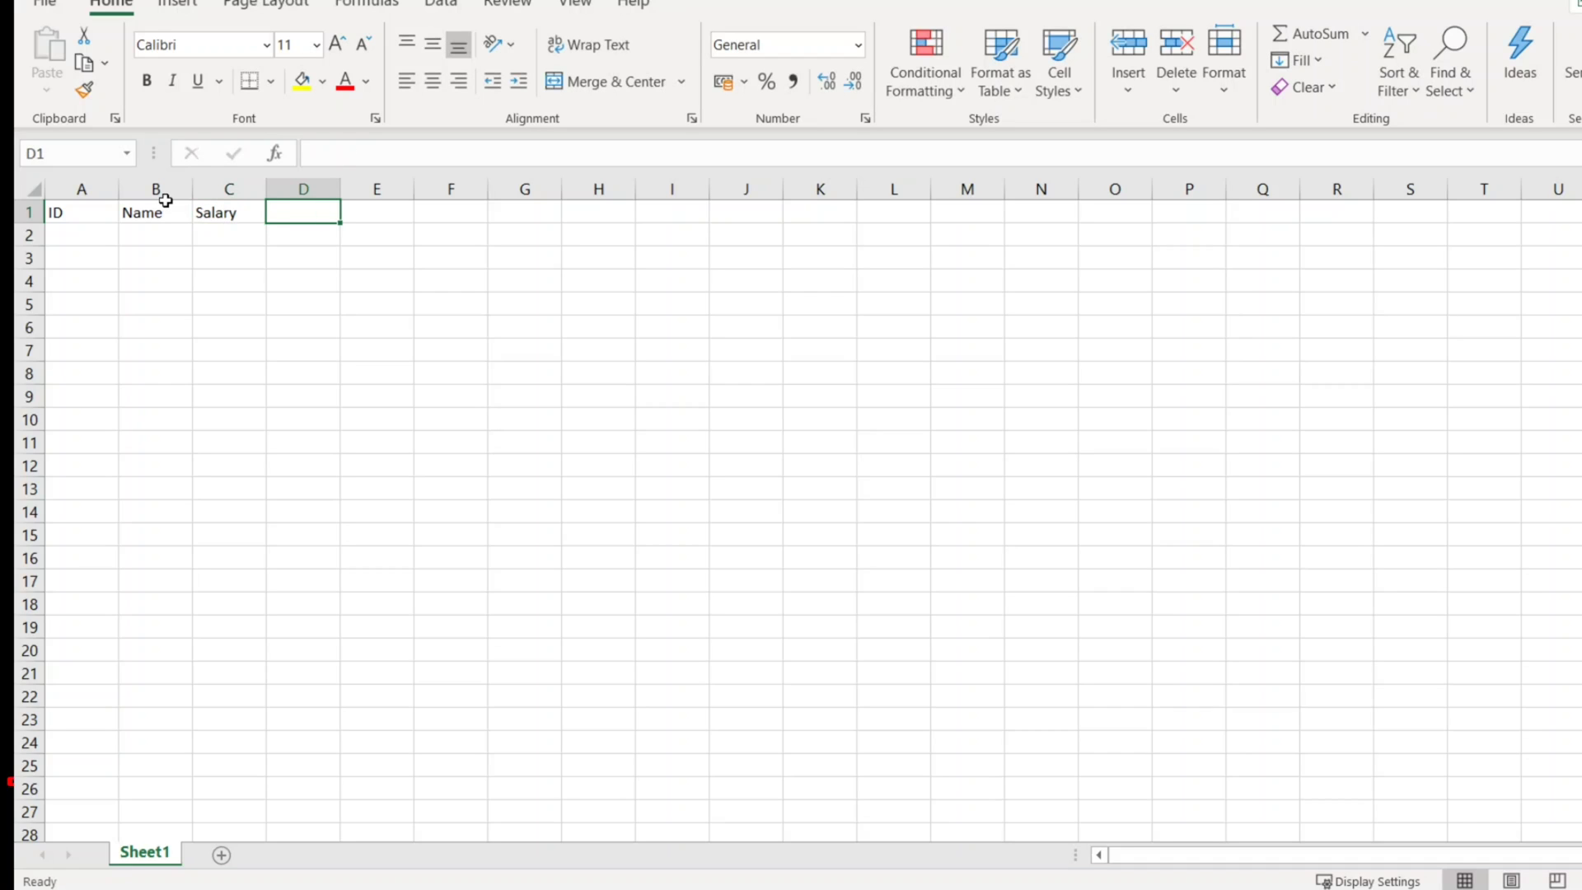
# Step: Enter the data rows 1, A, 1000 and 2, B, 2000 in rows 2 and 3
pyautogui.press('Return')
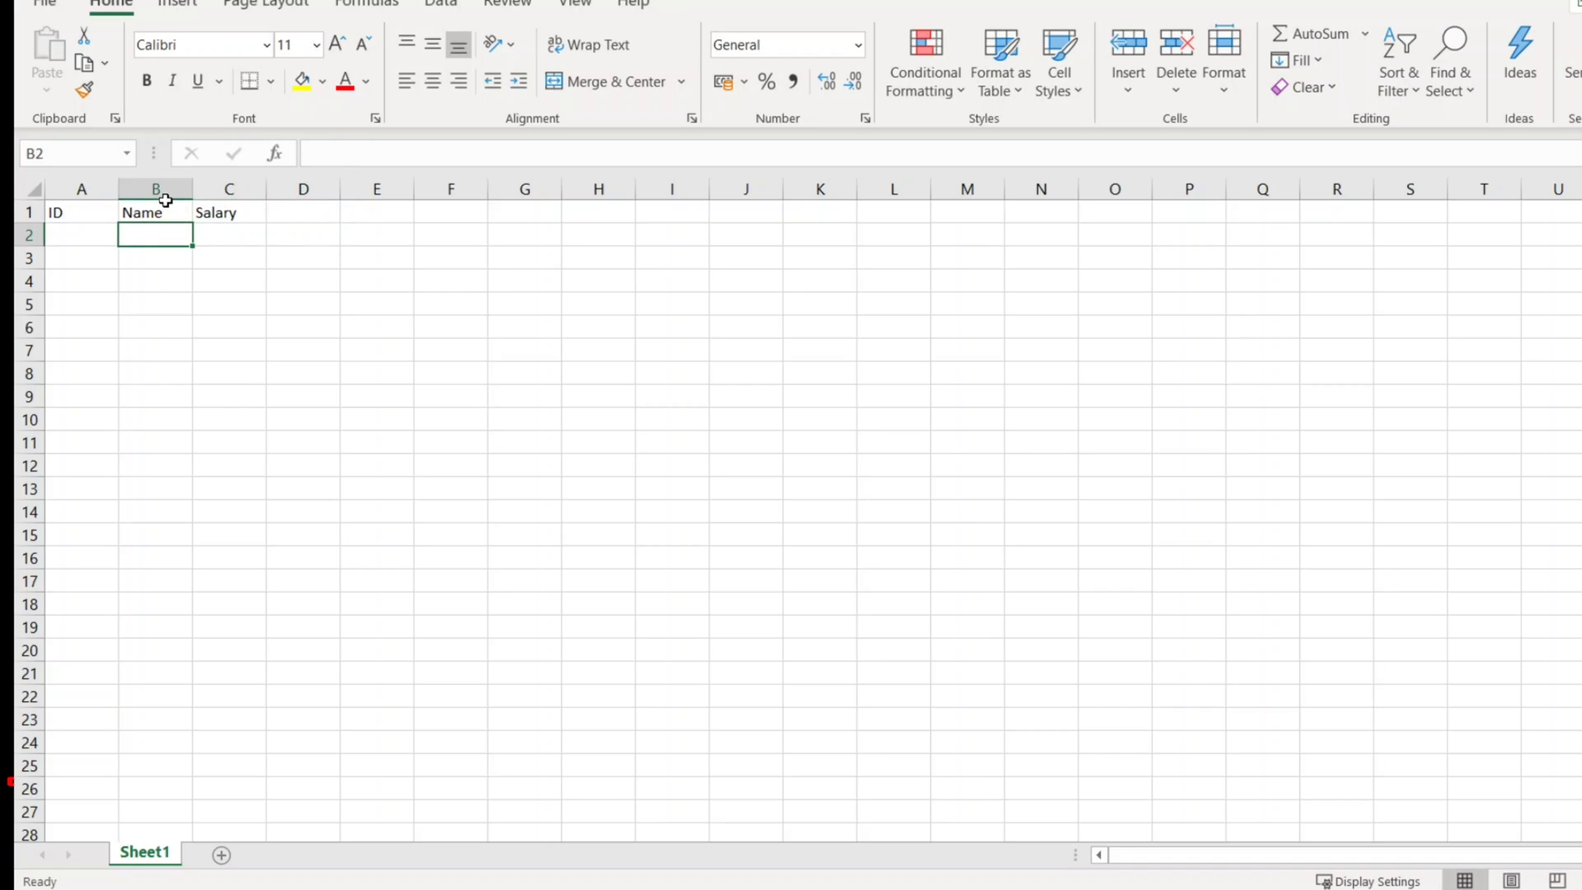
pyautogui.write('1')
pyautogui.press('Tab')
pyautogui.write('A')
pyautogui.press('Tab')
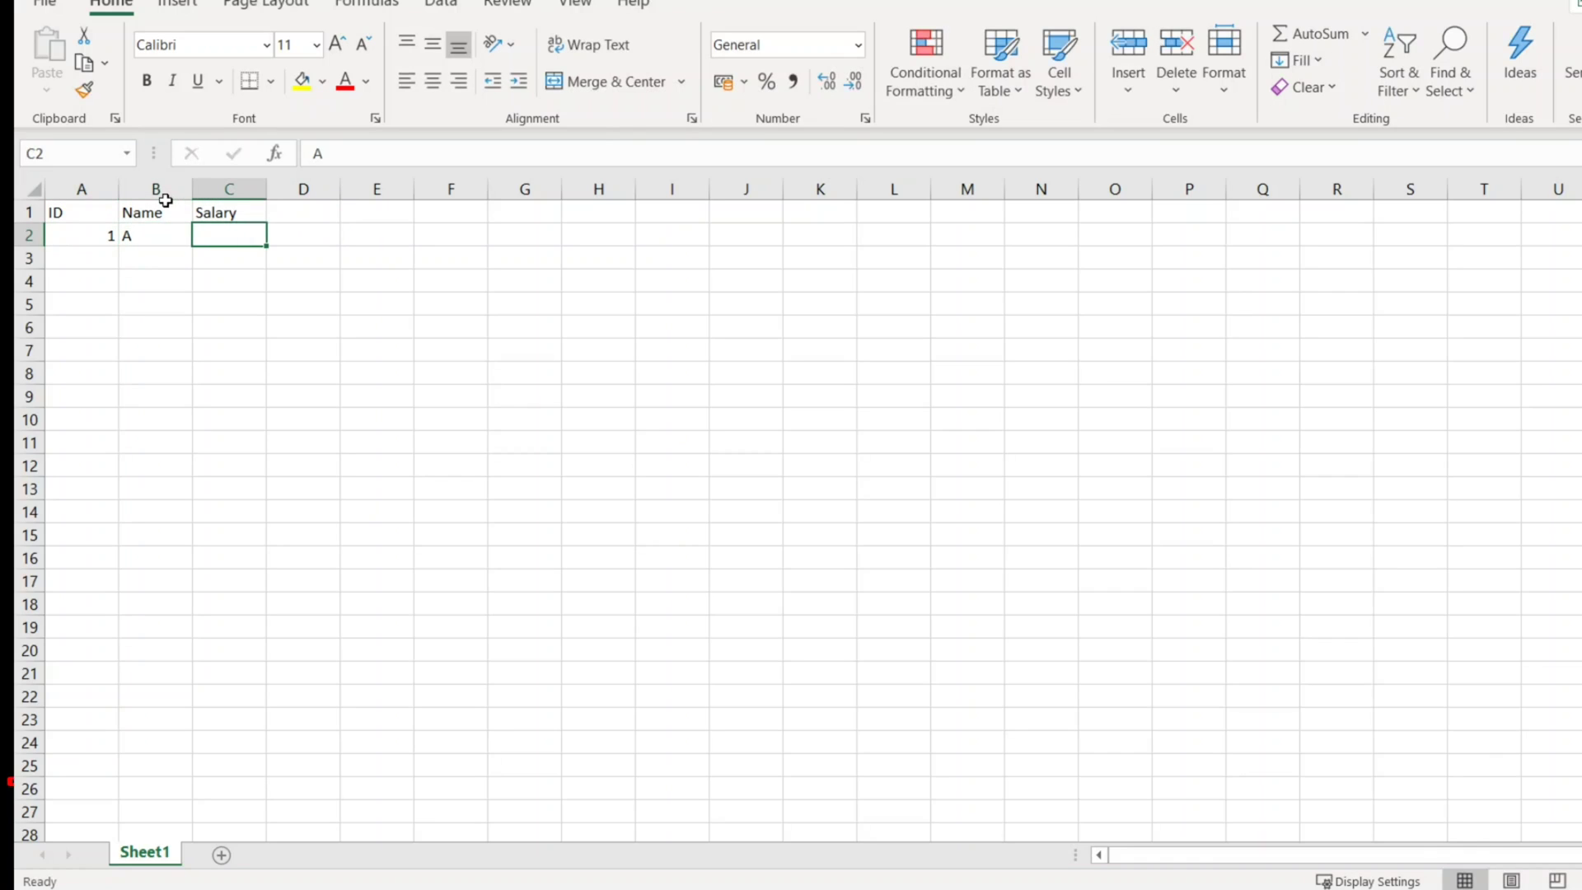
pyautogui.write('1000')
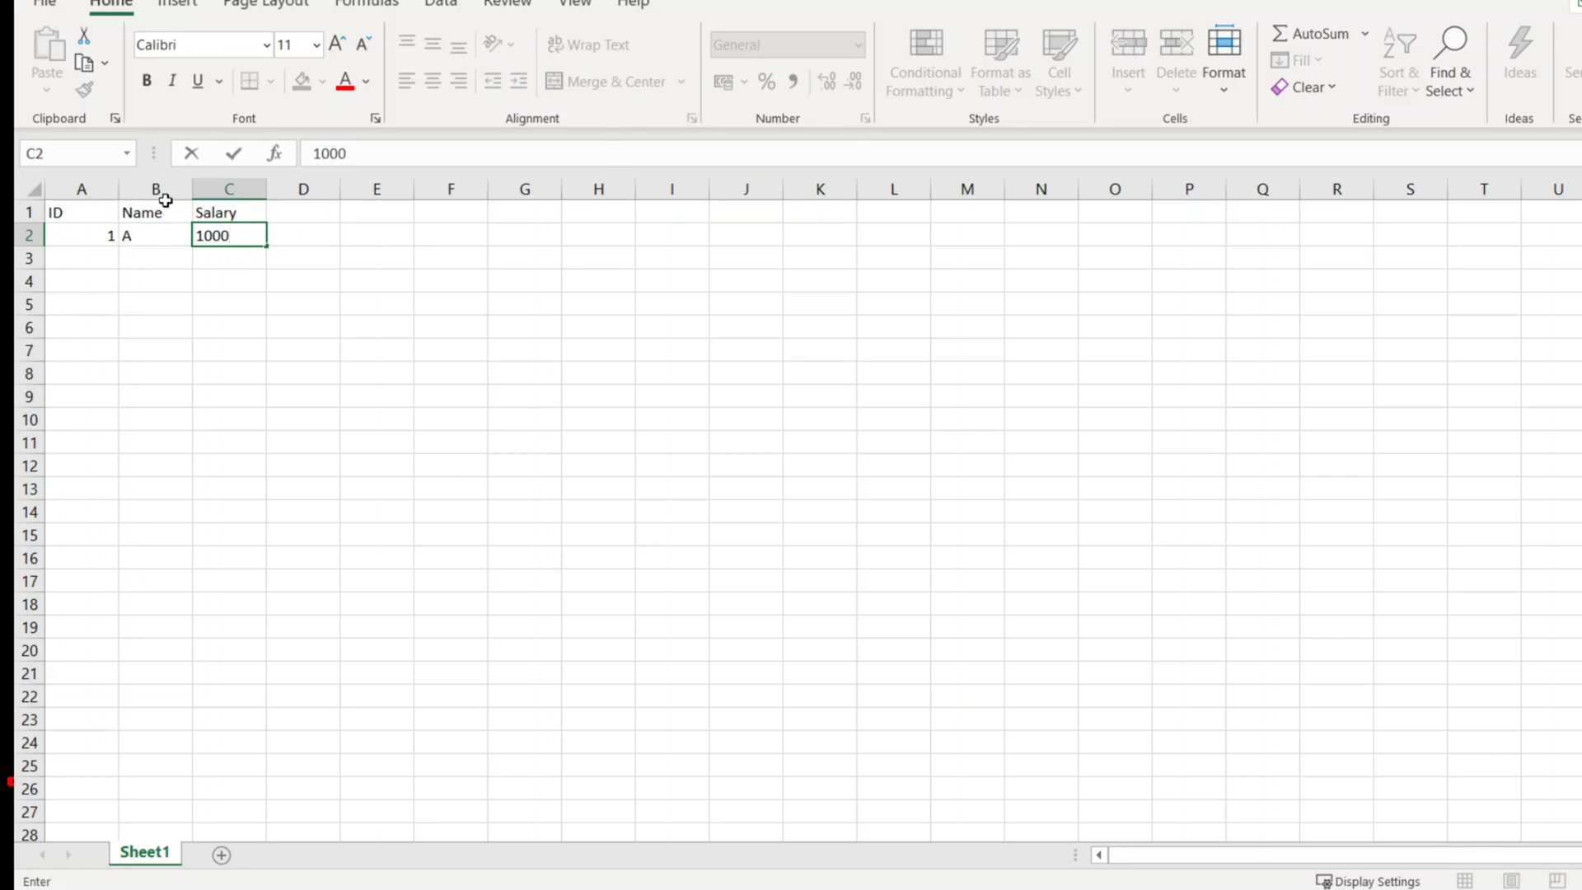
pyautogui.press('Down')
pyautogui.press('Left')
pyautogui.press('Left')
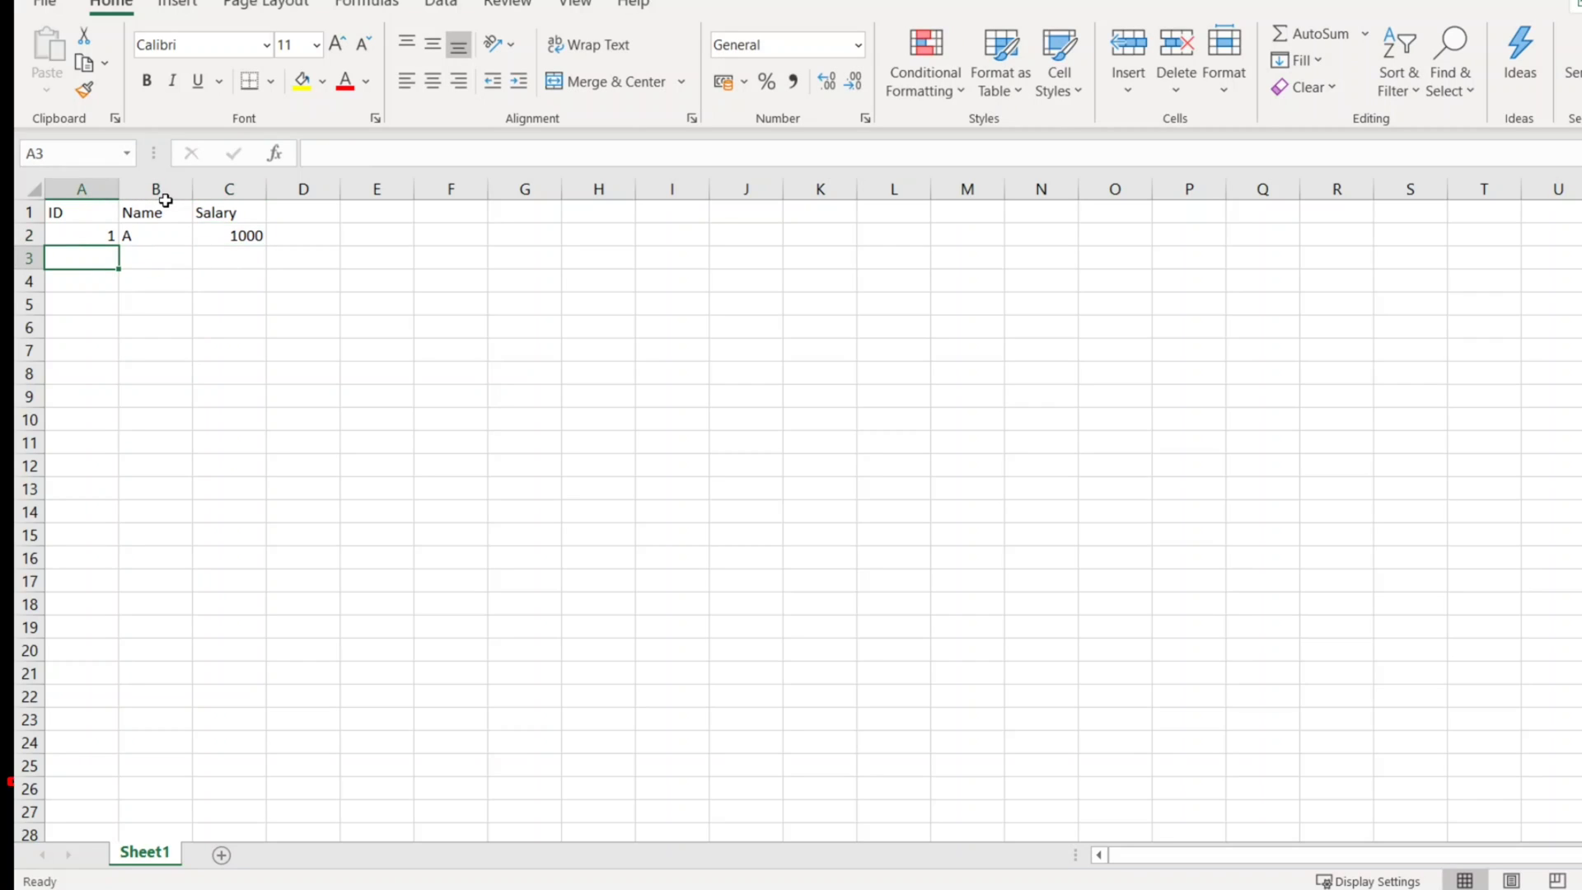
pyautogui.write('2')
pyautogui.press('Tab')
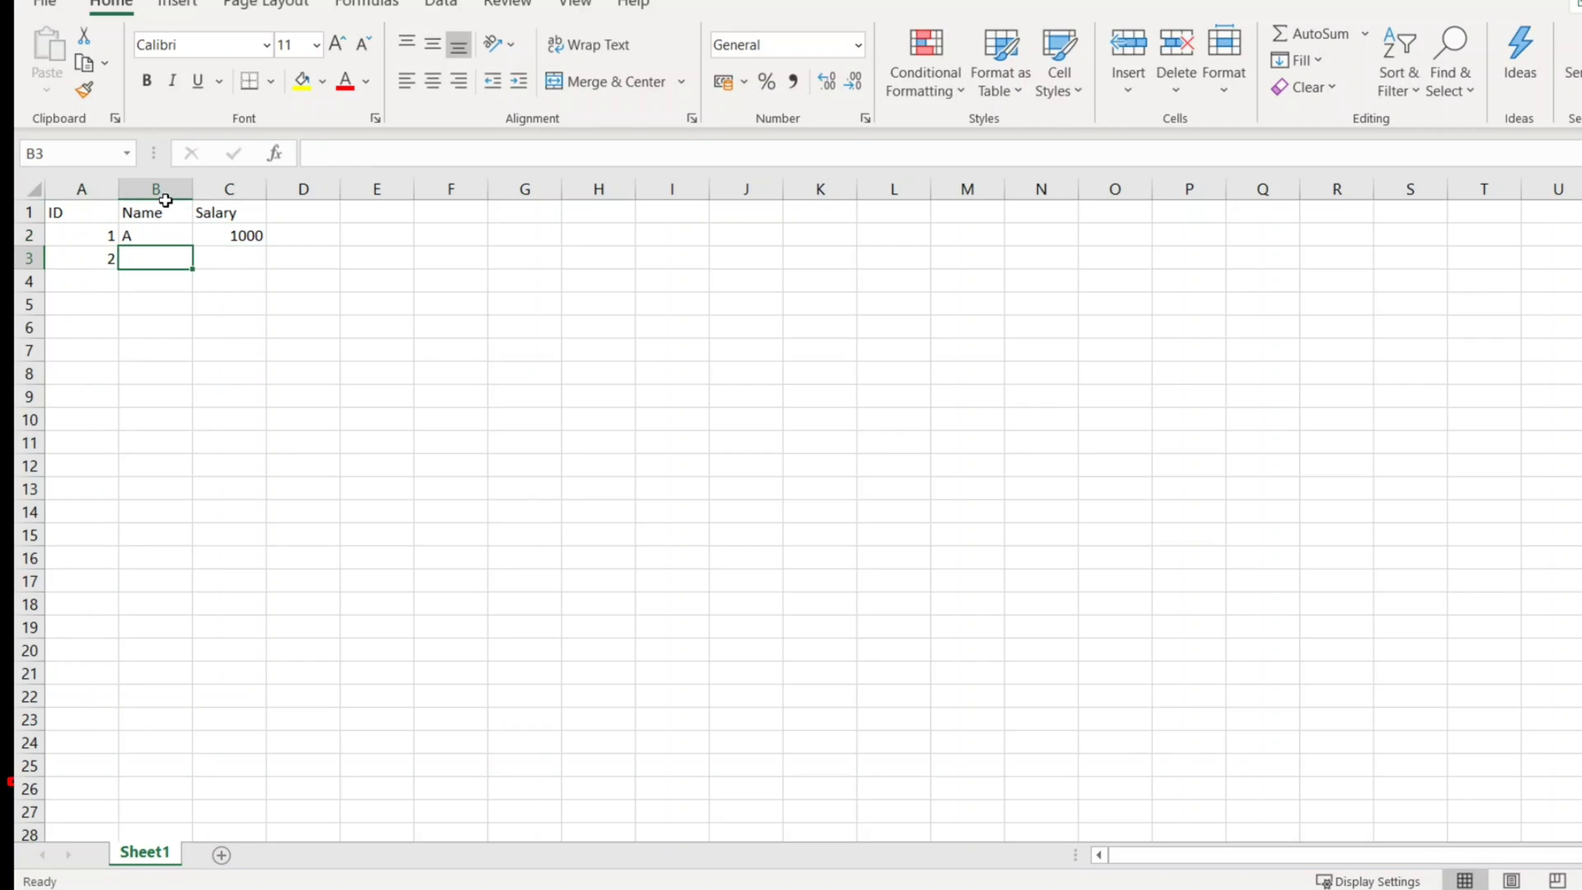
pyautogui.write('B')
pyautogui.press('Tab')
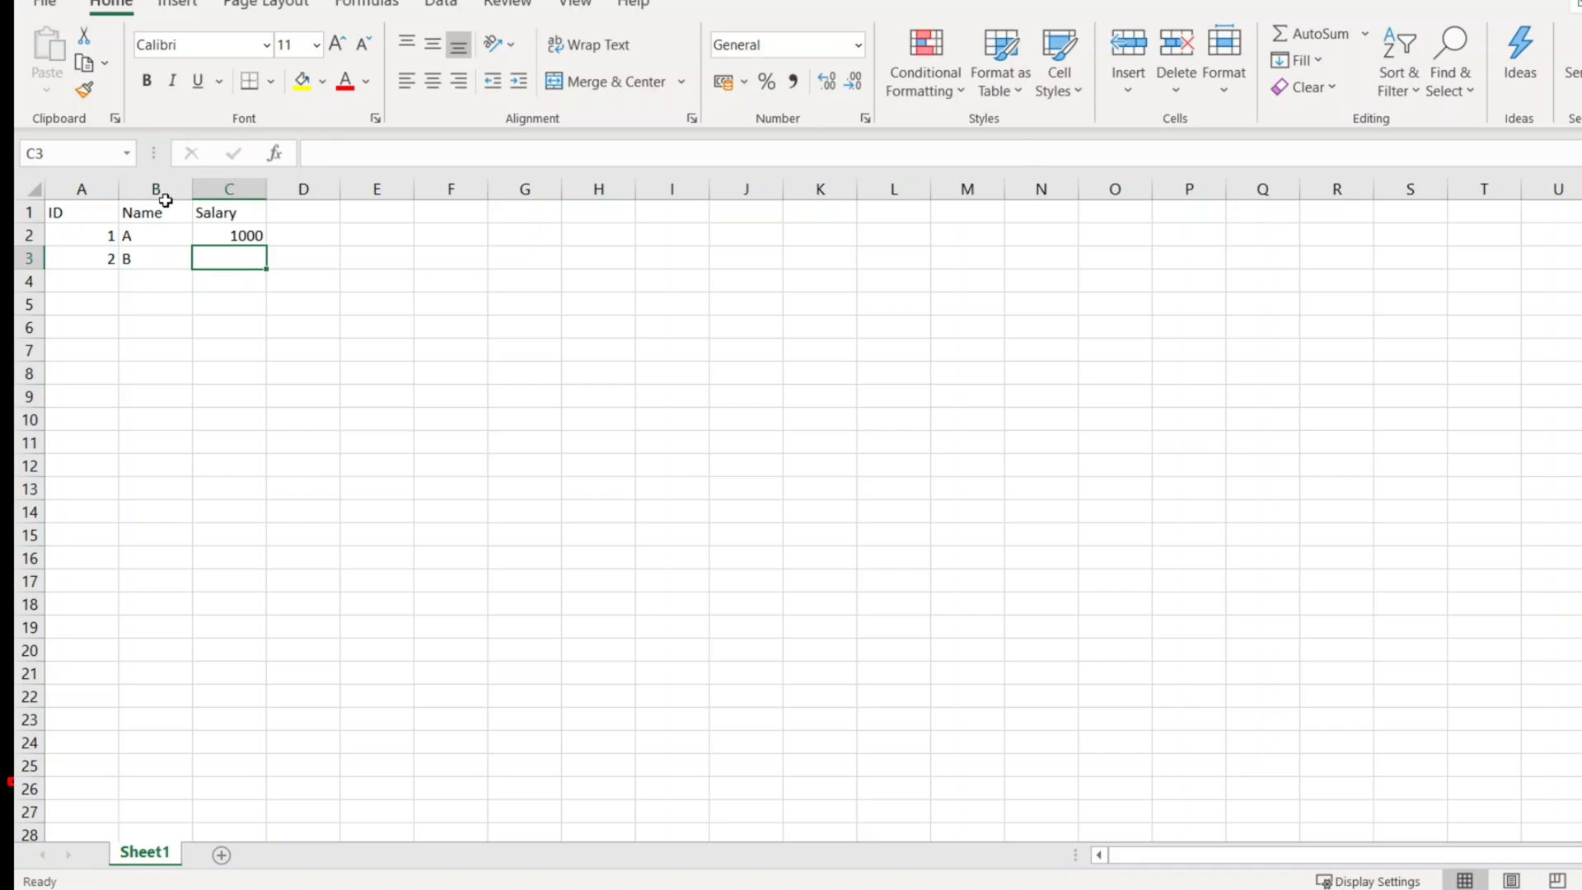
pyautogui.write('2000')
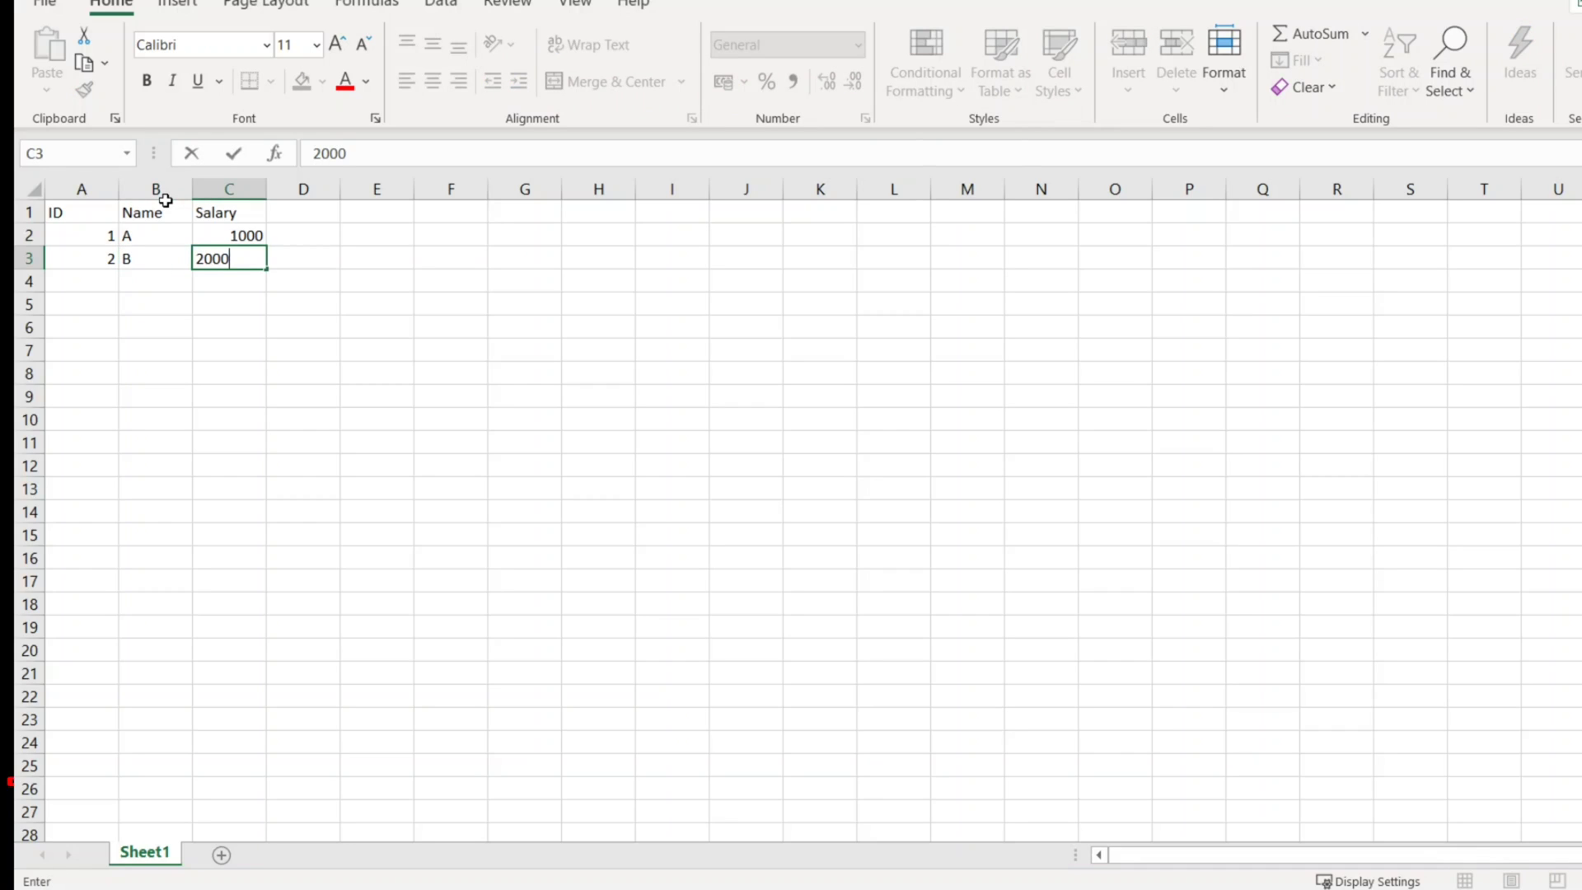
# Step: Commit the 2000 salary and copy the two data rows A2:C3
pyautogui.press('Tab')
pyautogui.press('Up')
pyautogui.press('Left')
pyautogui.press('Left')
pyautogui.press('Left')
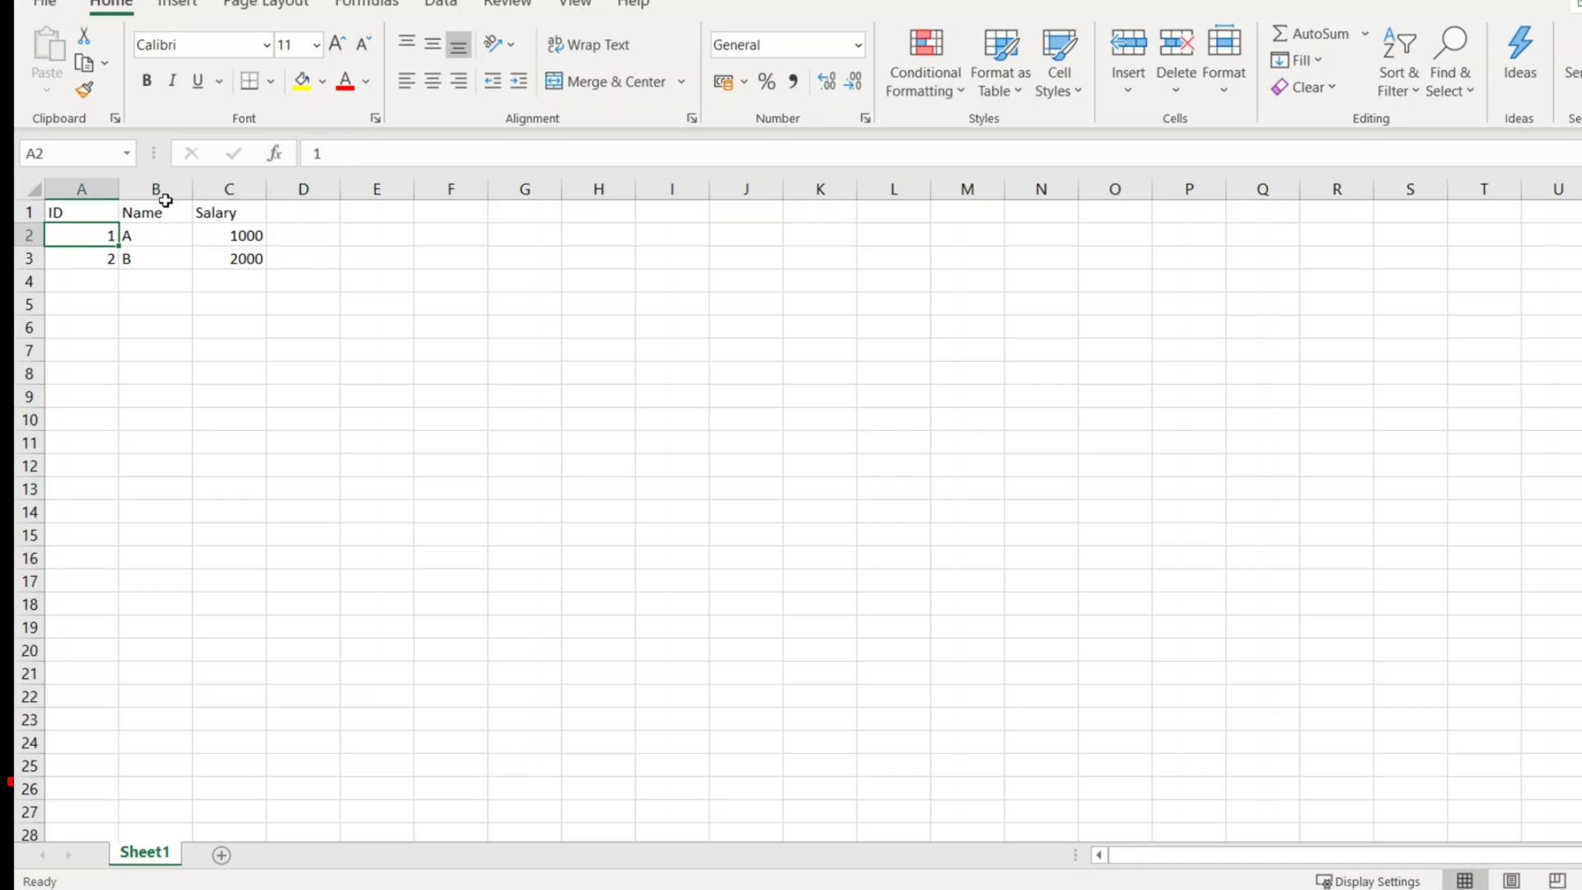
pyautogui.hotkey('shift', 'Down')
pyautogui.hotkey('shift', 'Right')
pyautogui.hotkey('shift', 'Right')
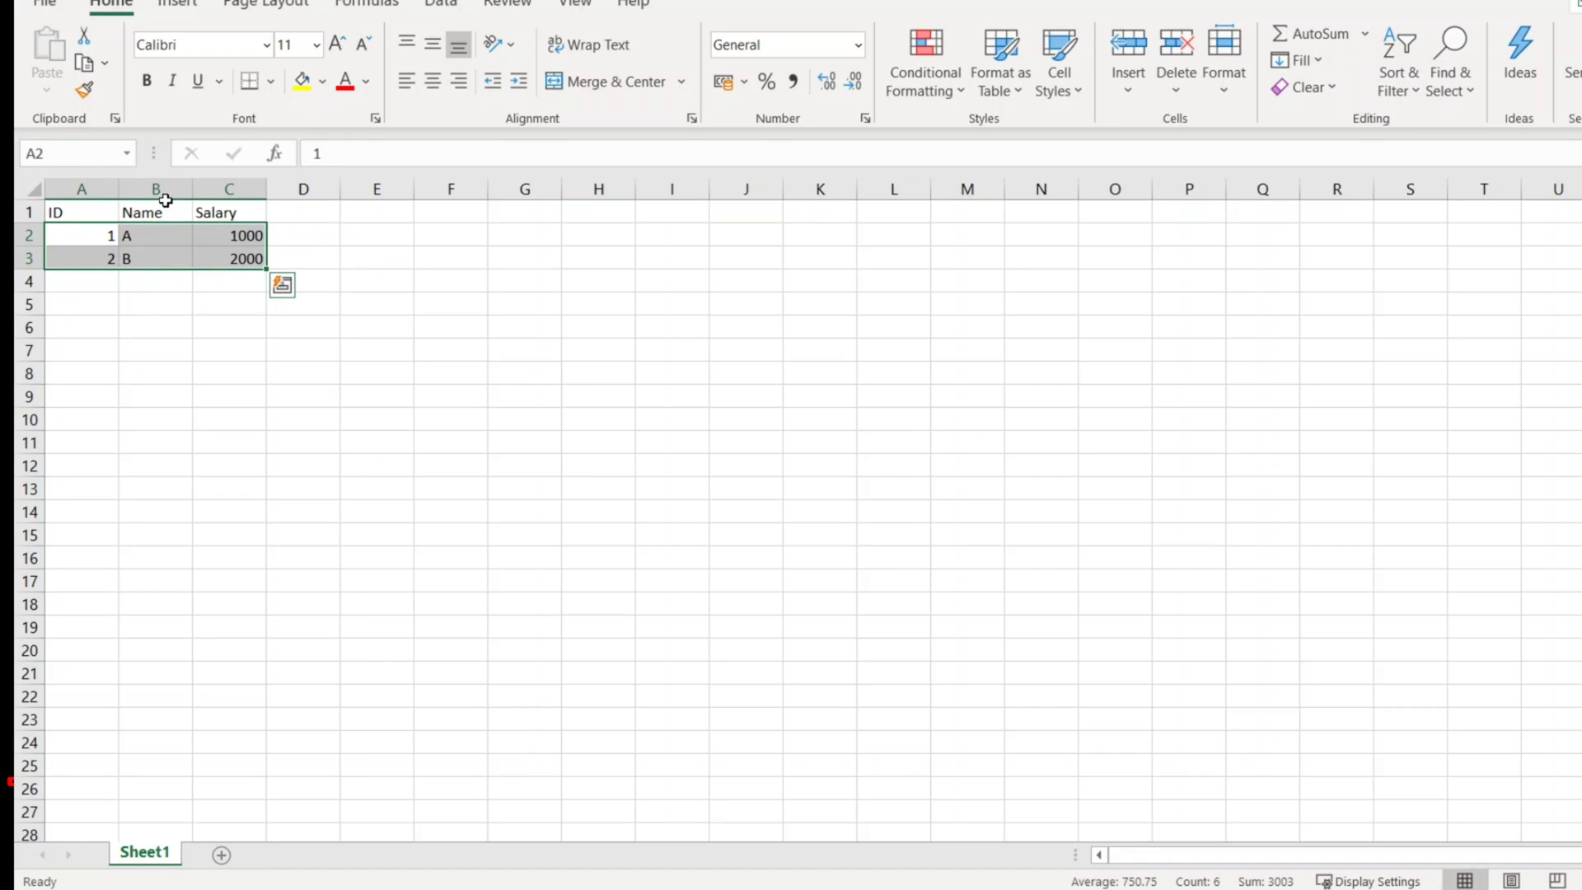
pyautogui.hotkey('ctrl', 'c')
# Step: Paste the copied rows starting at A4
pyautogui.press('Down')
pyautogui.press('Down')
pyautogui.hotkey('ctrl', 'v')
pyautogui.press('Down')
pyautogui.press('ctrl')
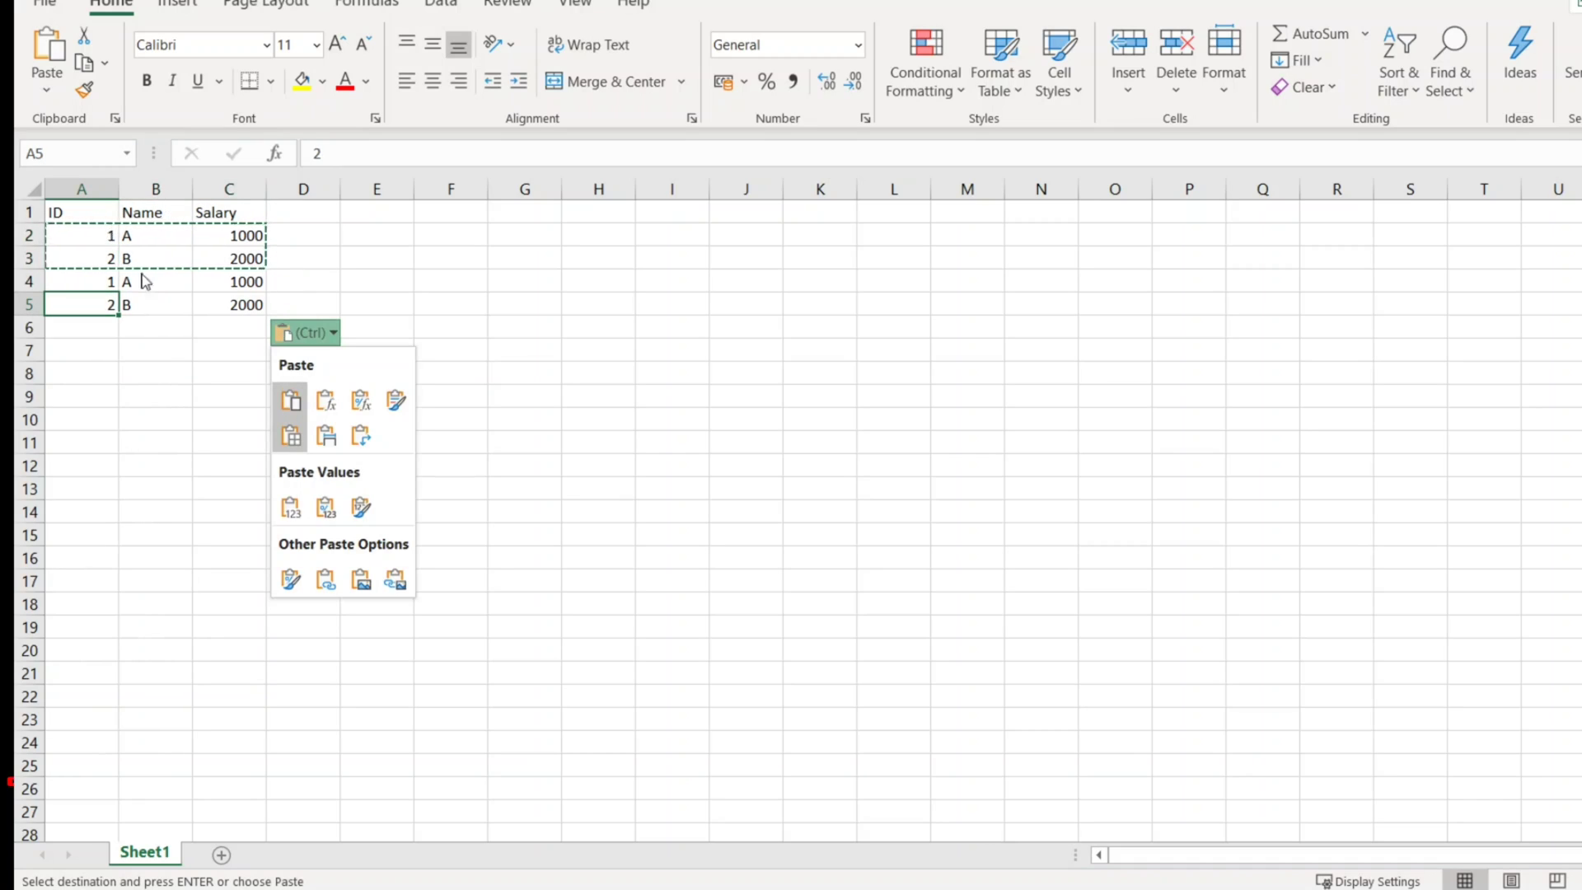
pyautogui.press('Escape')
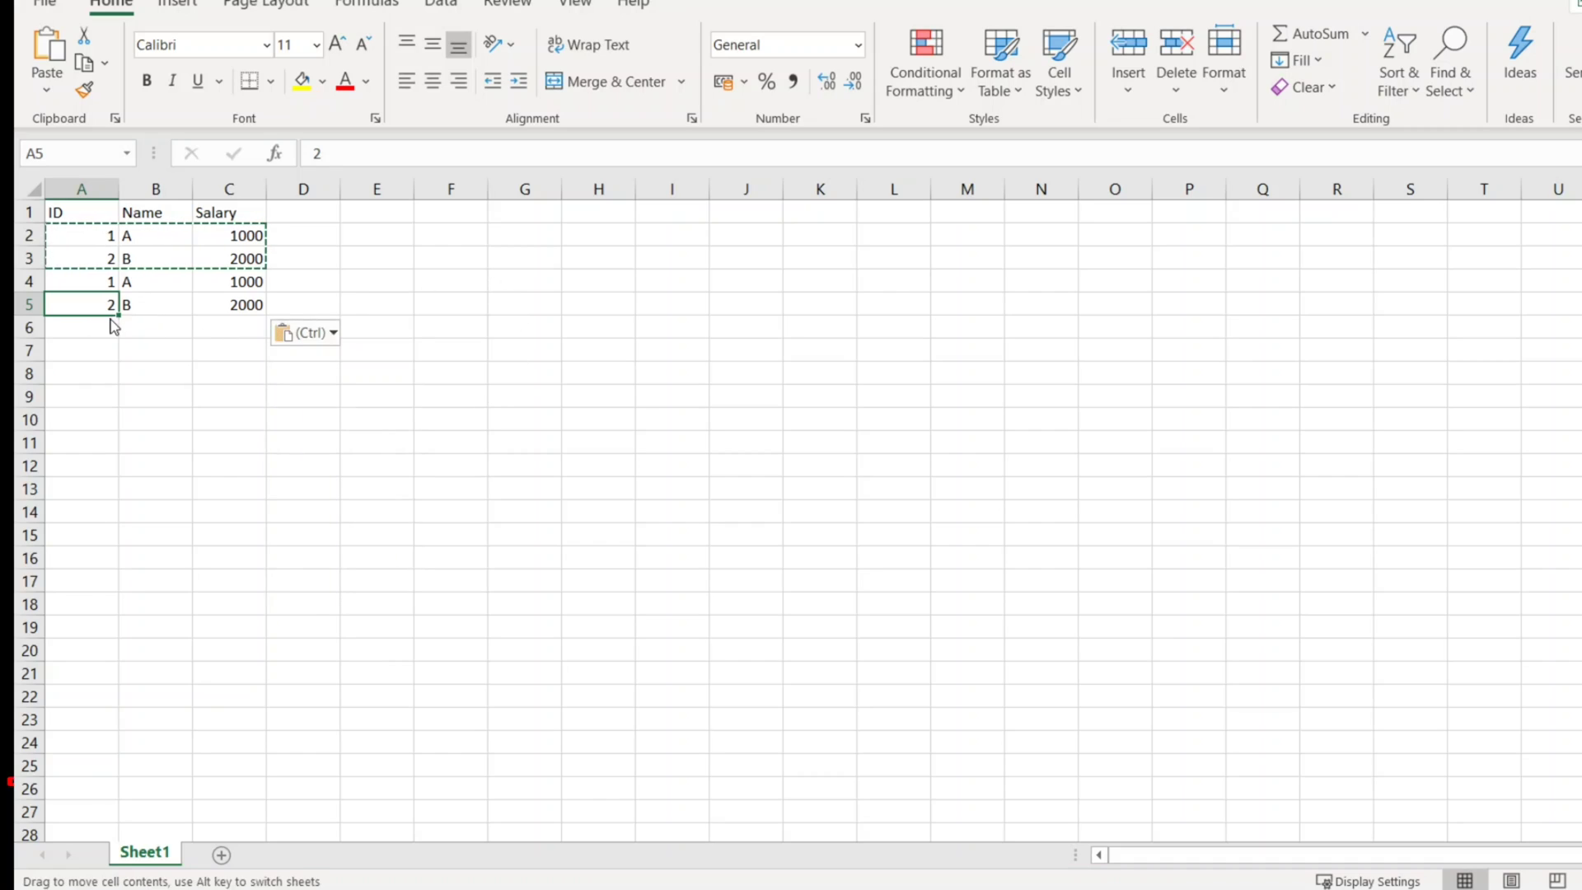
# Step: Paste the rows again at A6 and A8, then clear the copy marquee
pyautogui.click(103, 328)
pyautogui.hotkey('ctrl', 'v')
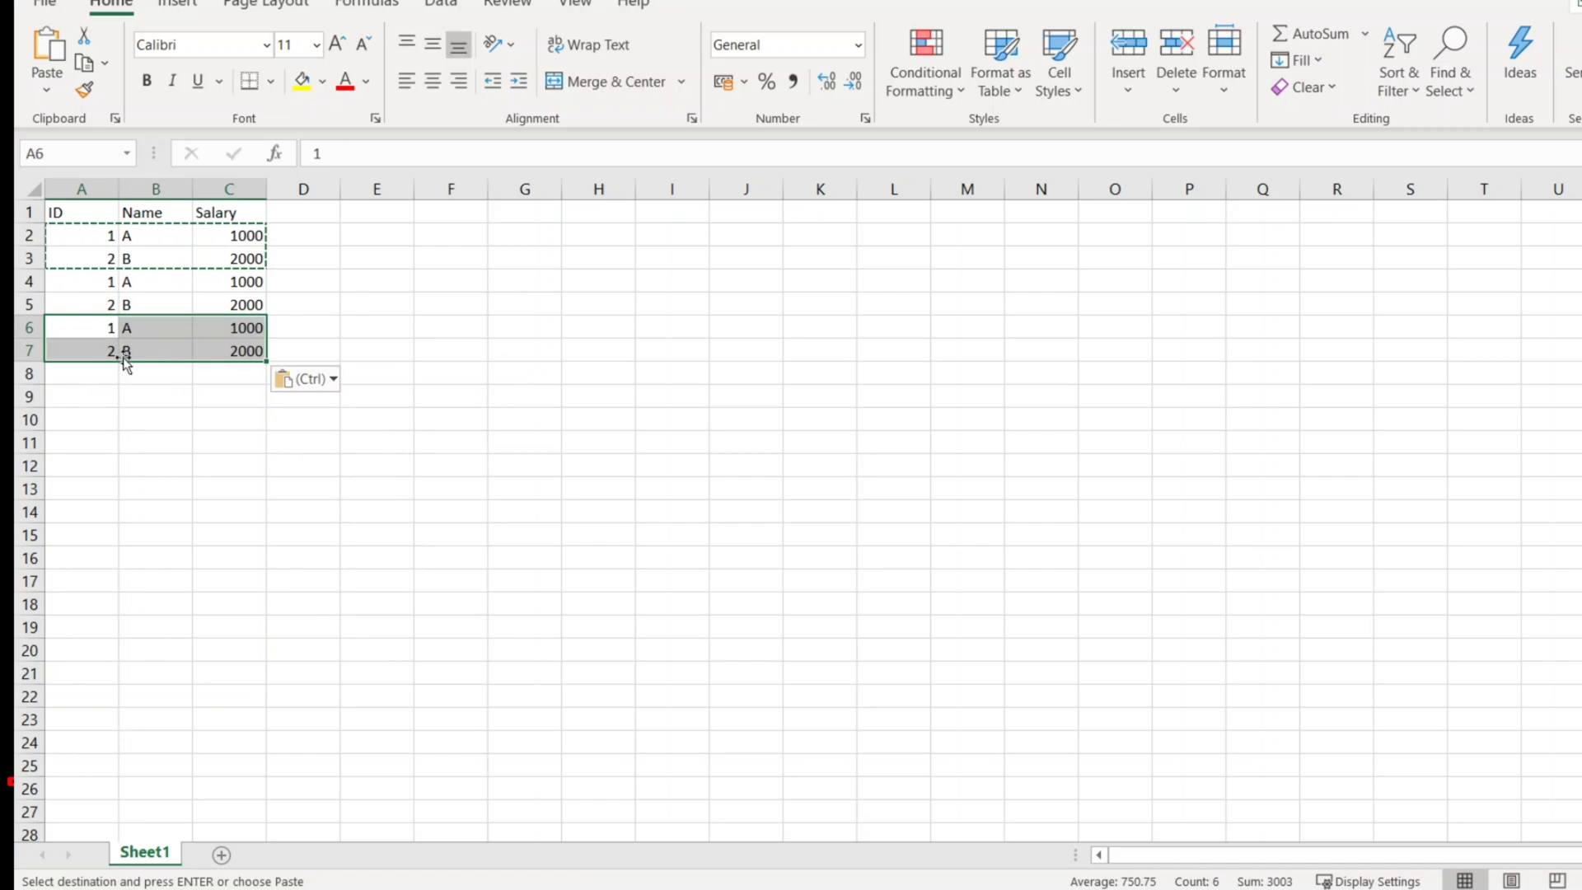
pyautogui.click(106, 374)
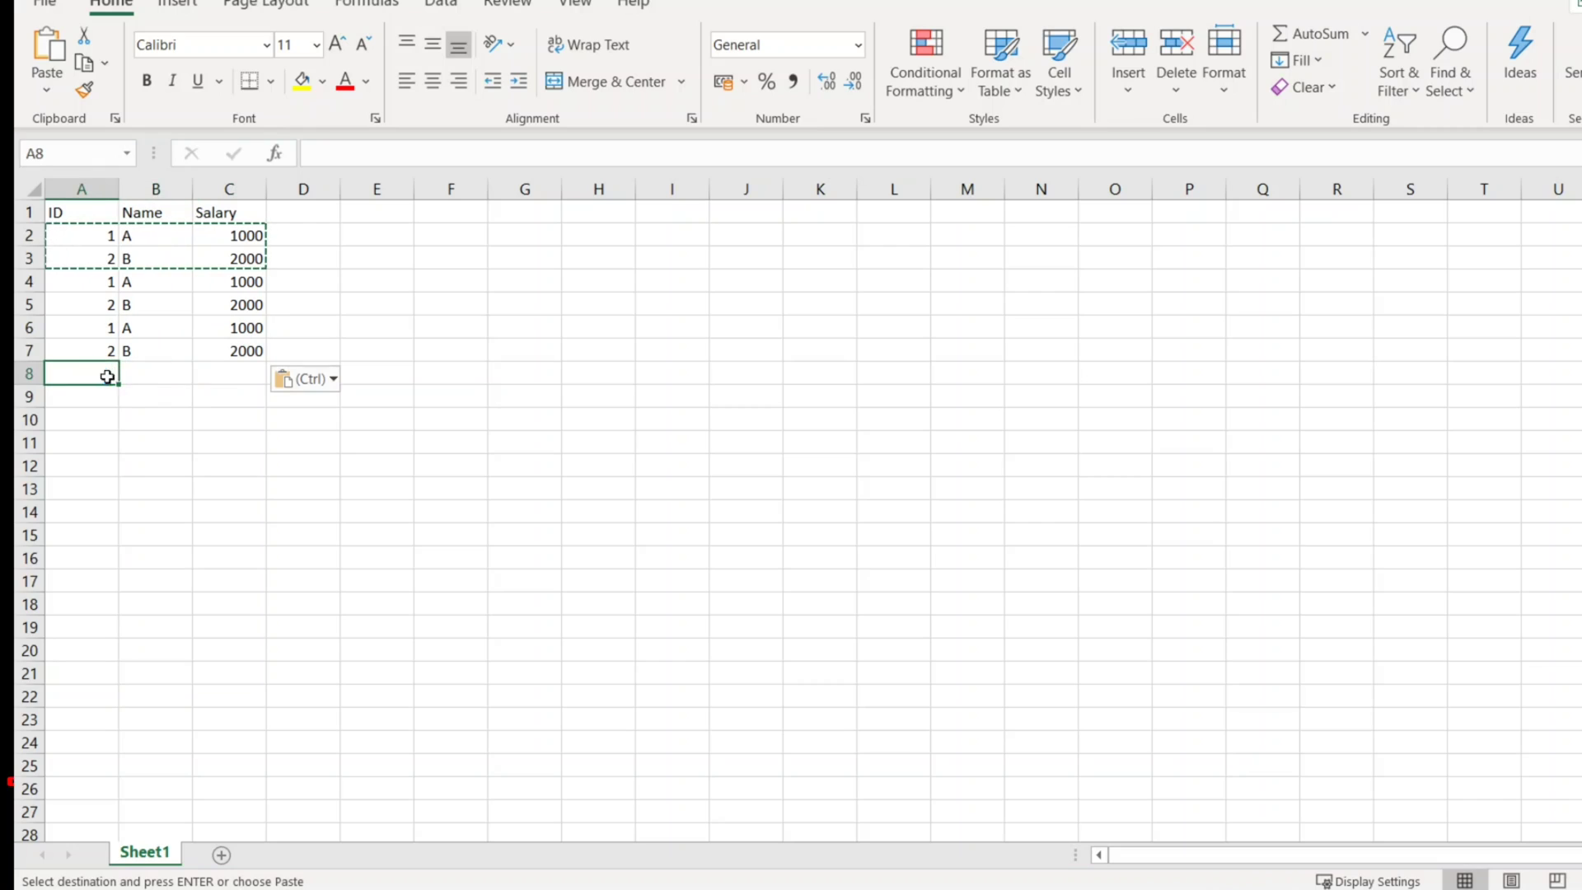
pyautogui.hotkey('ctrl', 'v')
pyautogui.click(392, 341)
pyautogui.click(381, 307)
pyautogui.press('Escape')
pyautogui.press('F2')
pyautogui.click(512, 239)
pyautogui.click(135, 301)
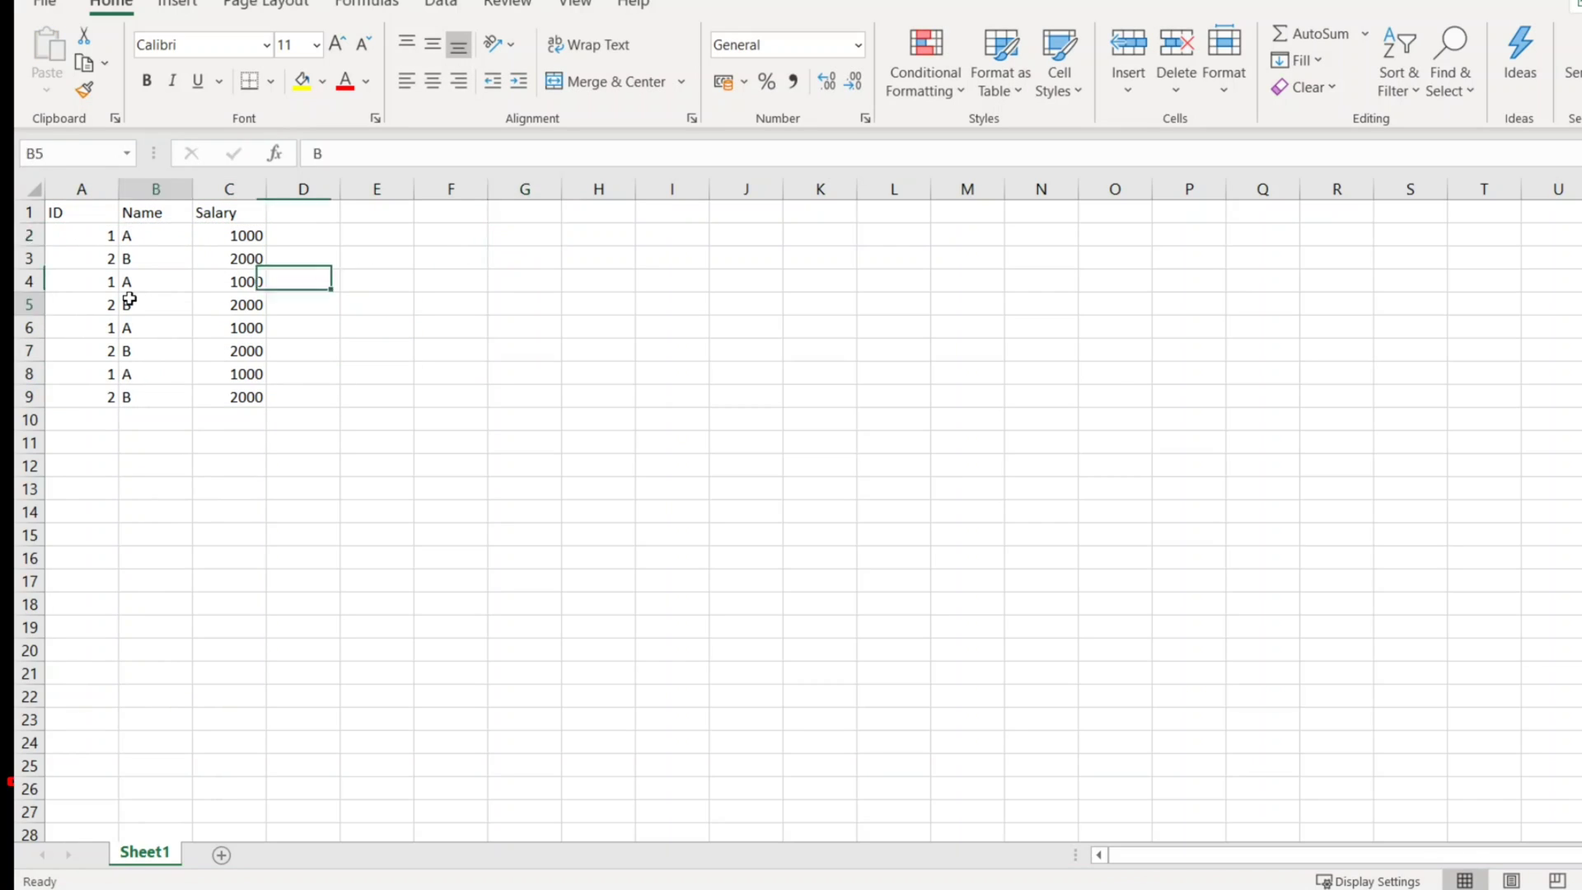
# Step: Replace the names in B4 through B7 with C, D, E and F
pyautogui.press('Up')
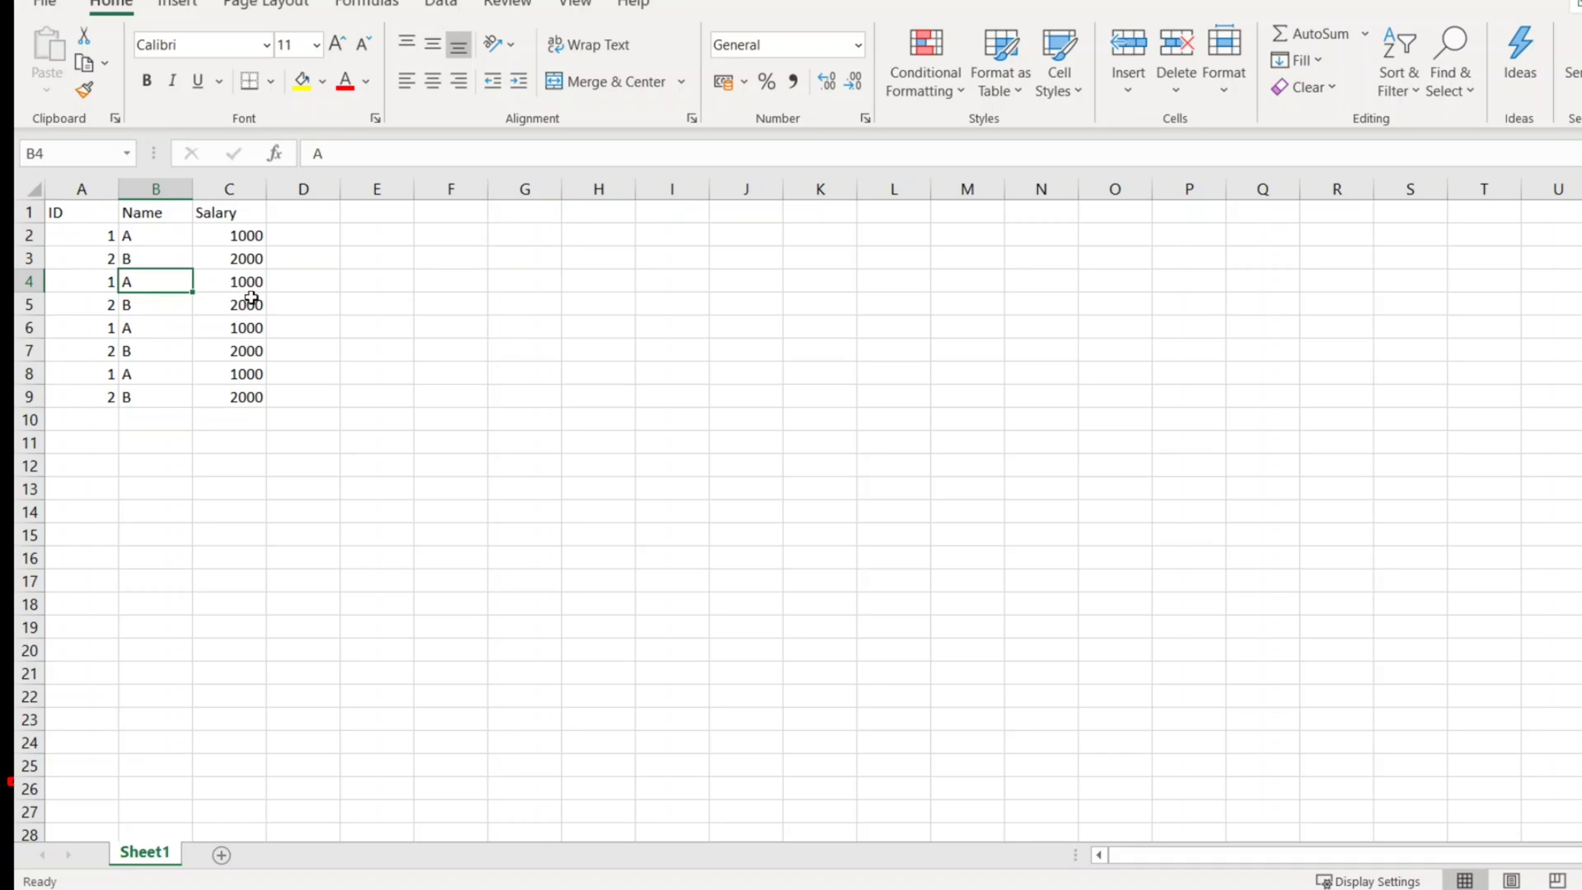
pyautogui.write('C')
pyautogui.press('Return')
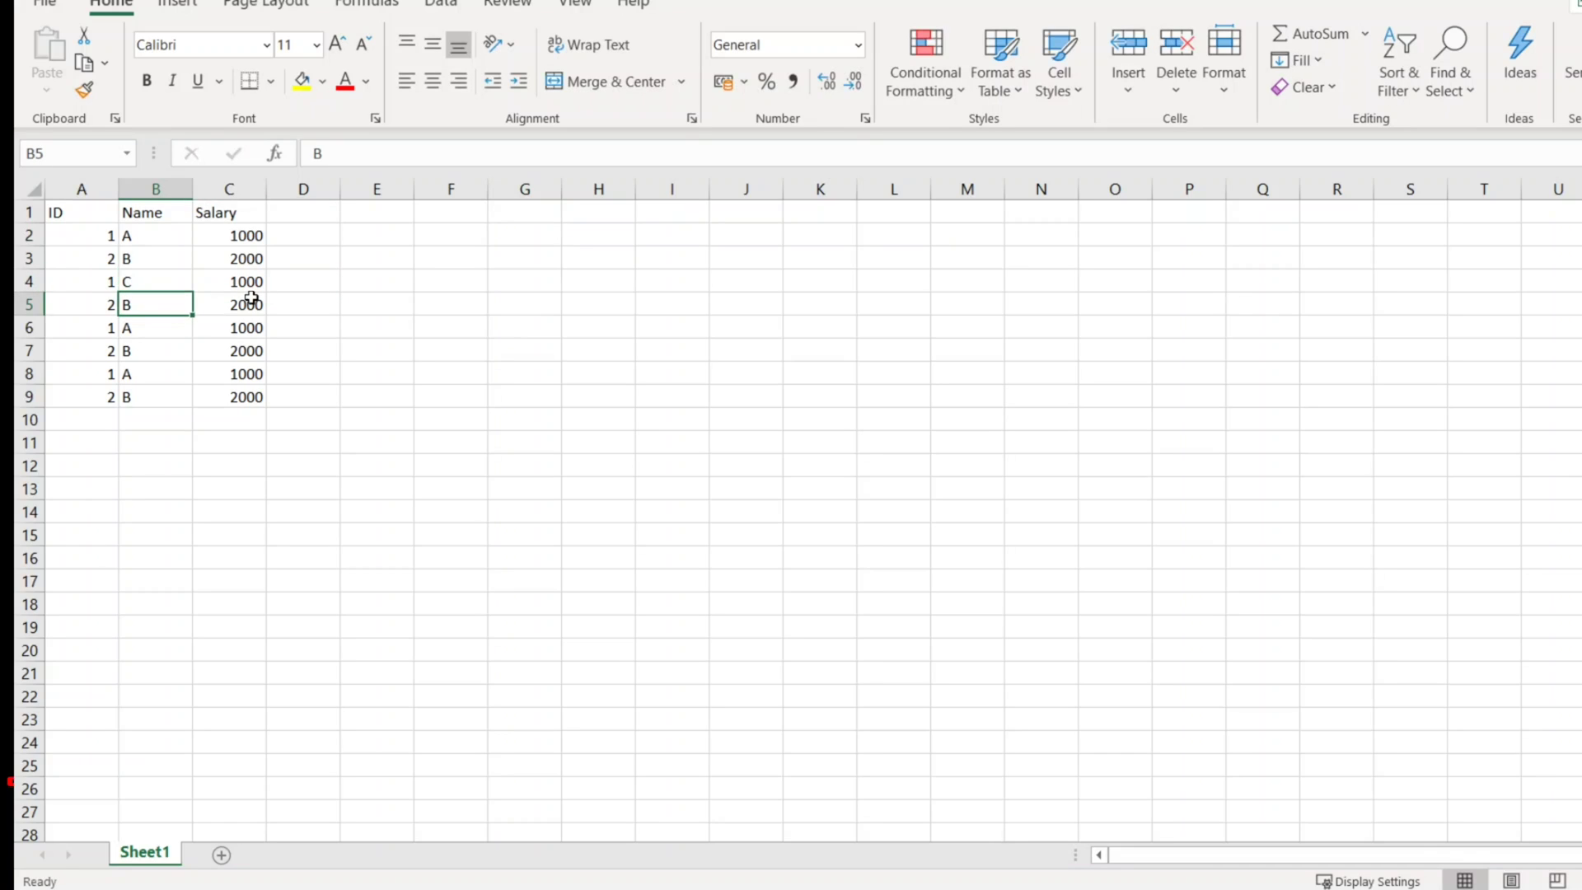
pyautogui.press('BackSpace')
pyautogui.write('D')
pyautogui.press('Return')
pyautogui.press('BackSpace')
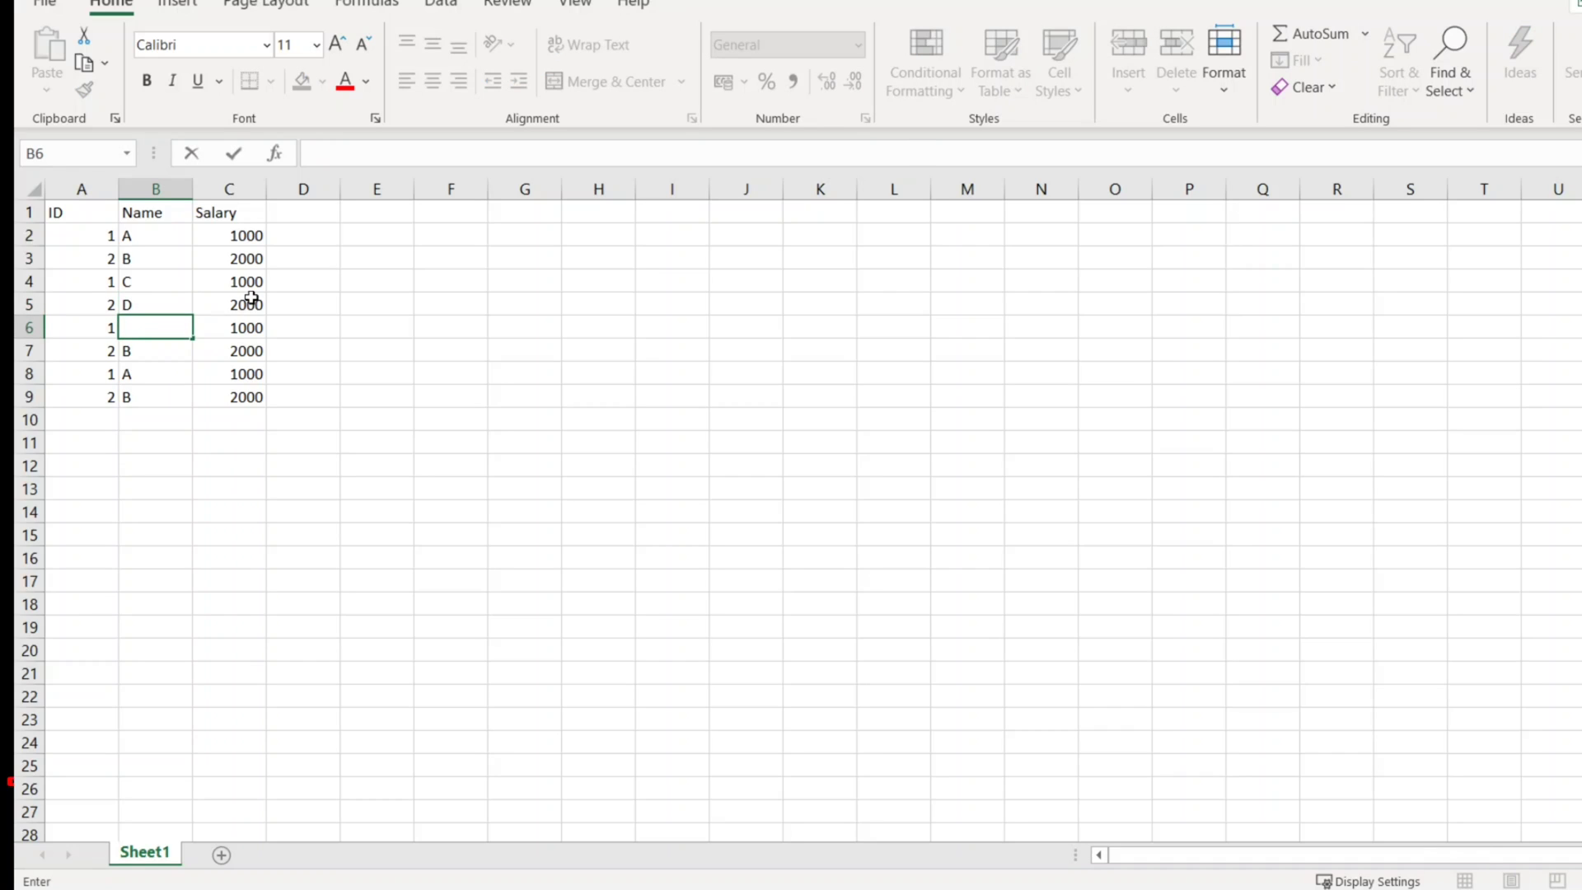
pyautogui.write('E')
pyautogui.press('Return')
pyautogui.press('BackSpace')
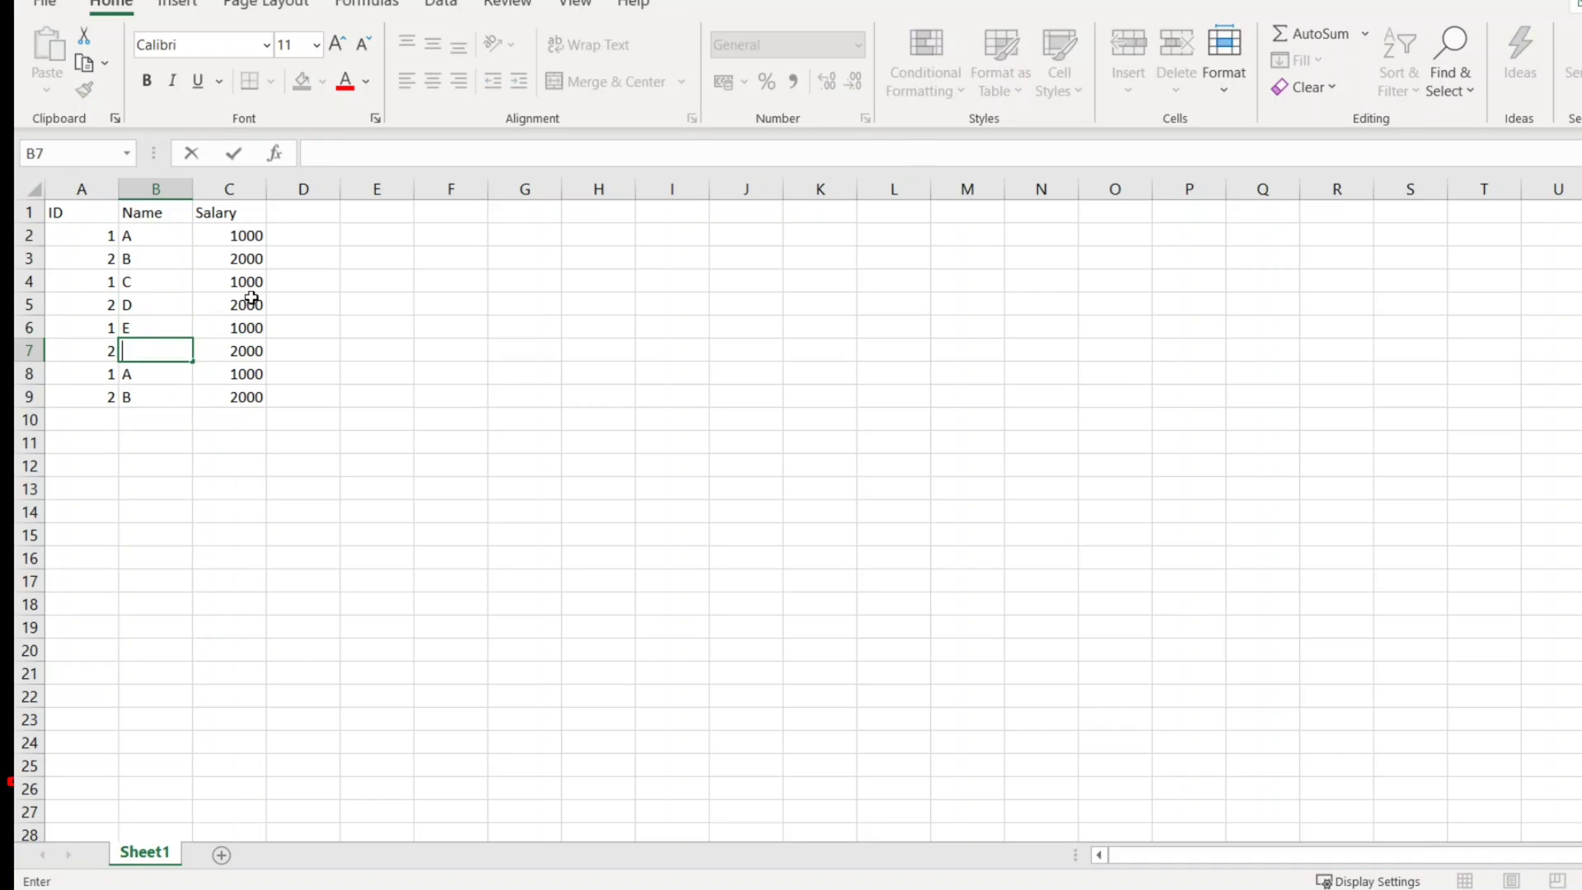
pyautogui.write('F')
pyautogui.click(406, 302)
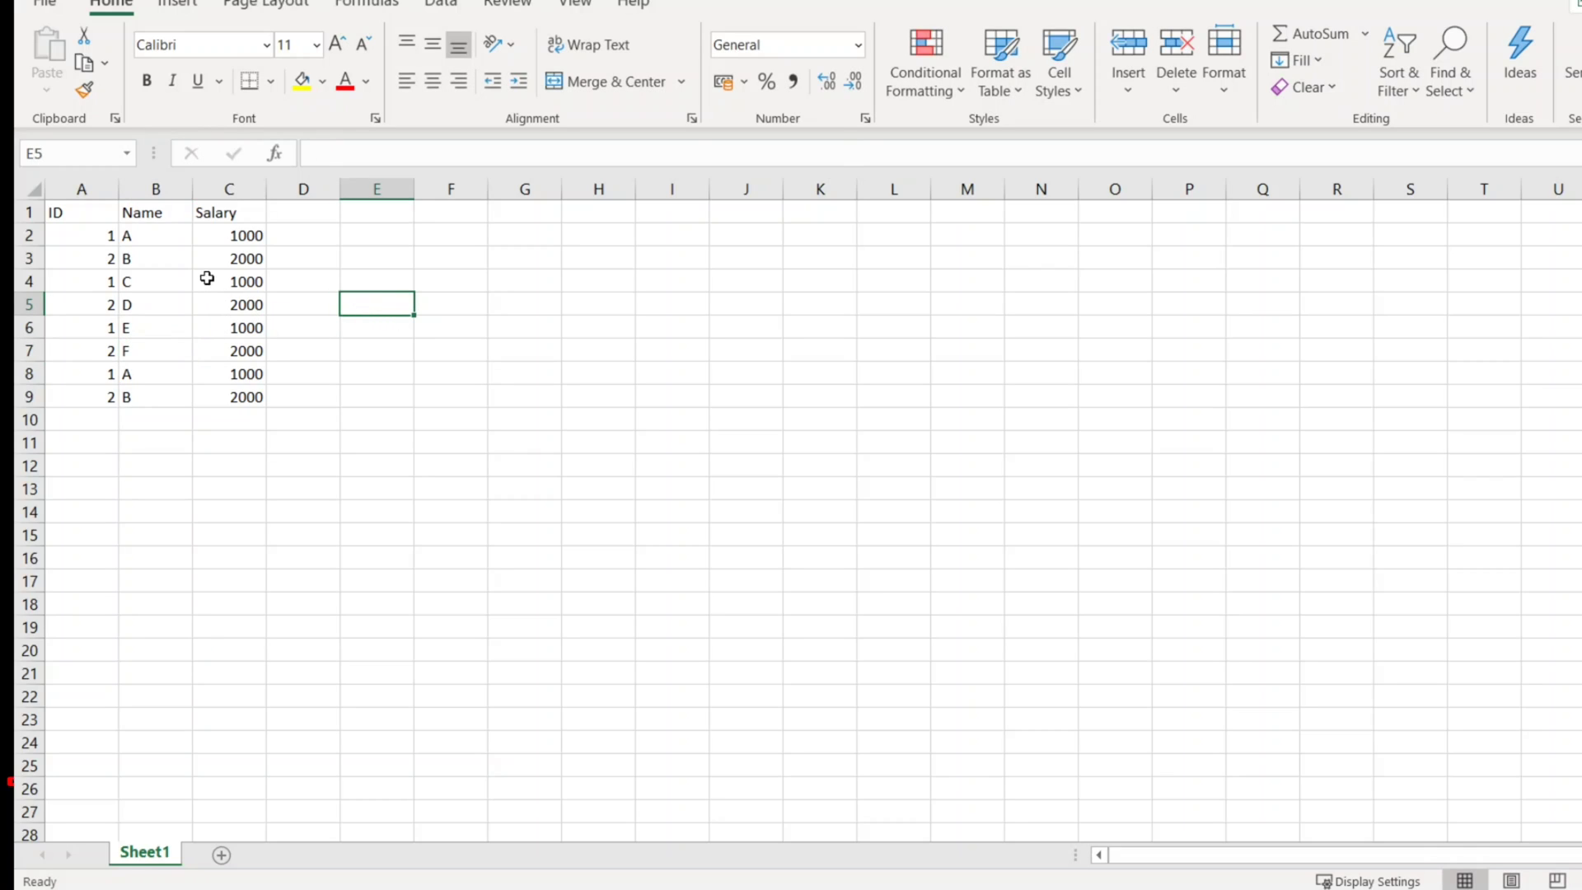
# Step: Select the ID, Name and Salary range A1:C9 and show the Insert ribbon
pyautogui.click(84, 210)
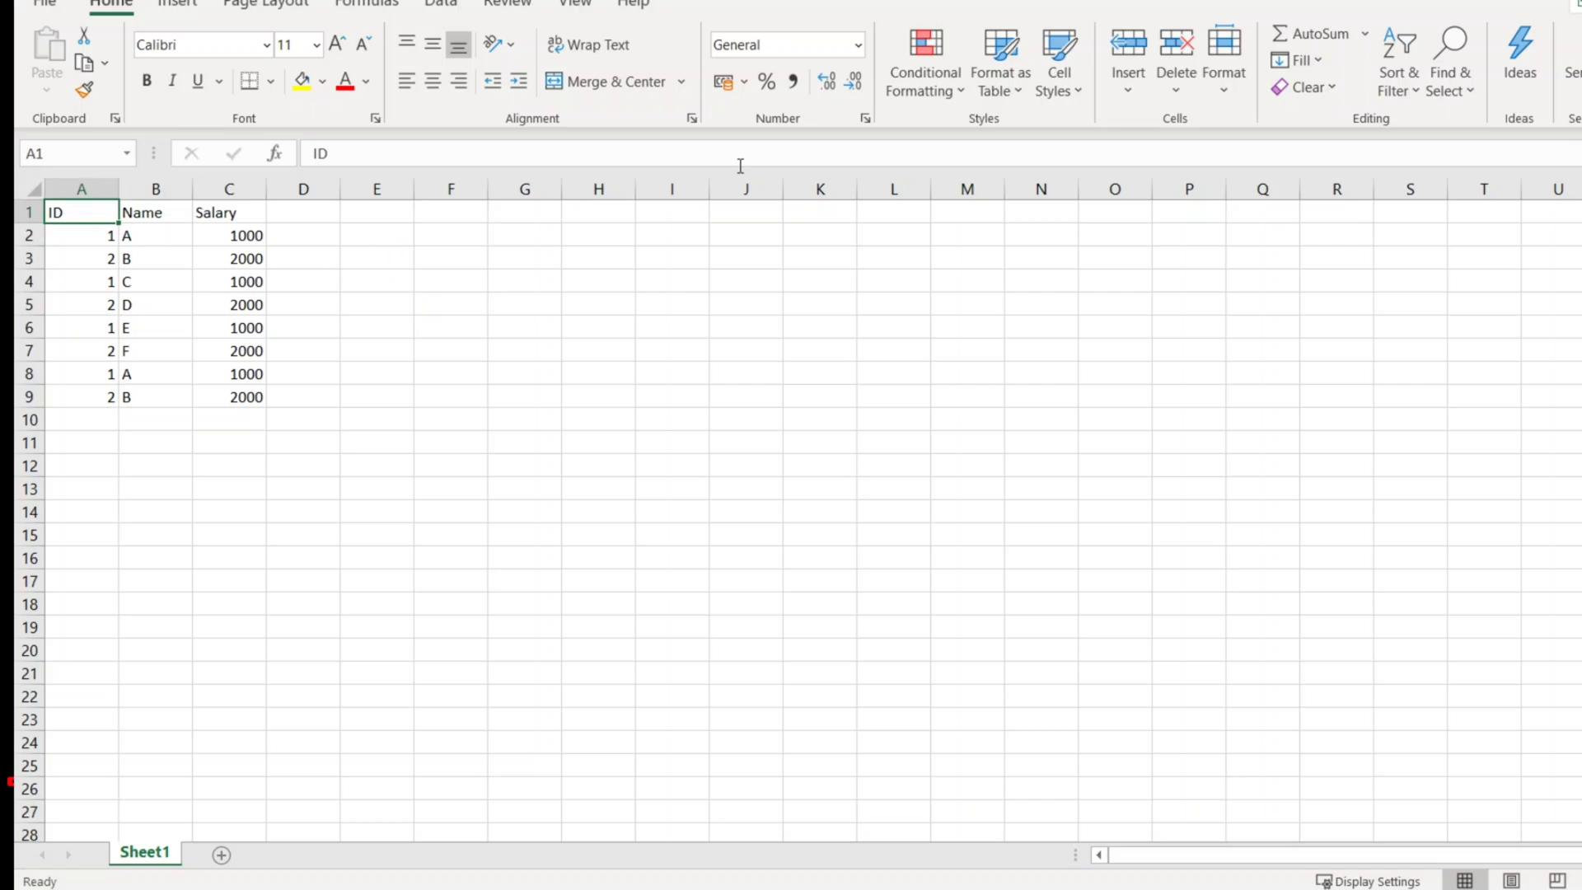
pyautogui.hotkey('shift', 'Down')
pyautogui.hotkey('shift', 'Down')
pyautogui.hotkey('shift', 'Down')
pyautogui.hotkey('shift', 'Down')
pyautogui.hotkey('shift', 'Down')
pyautogui.hotkey('shift', 'Down')
pyautogui.hotkey('shift', 'Down')
pyautogui.hotkey('shift', 'Down')
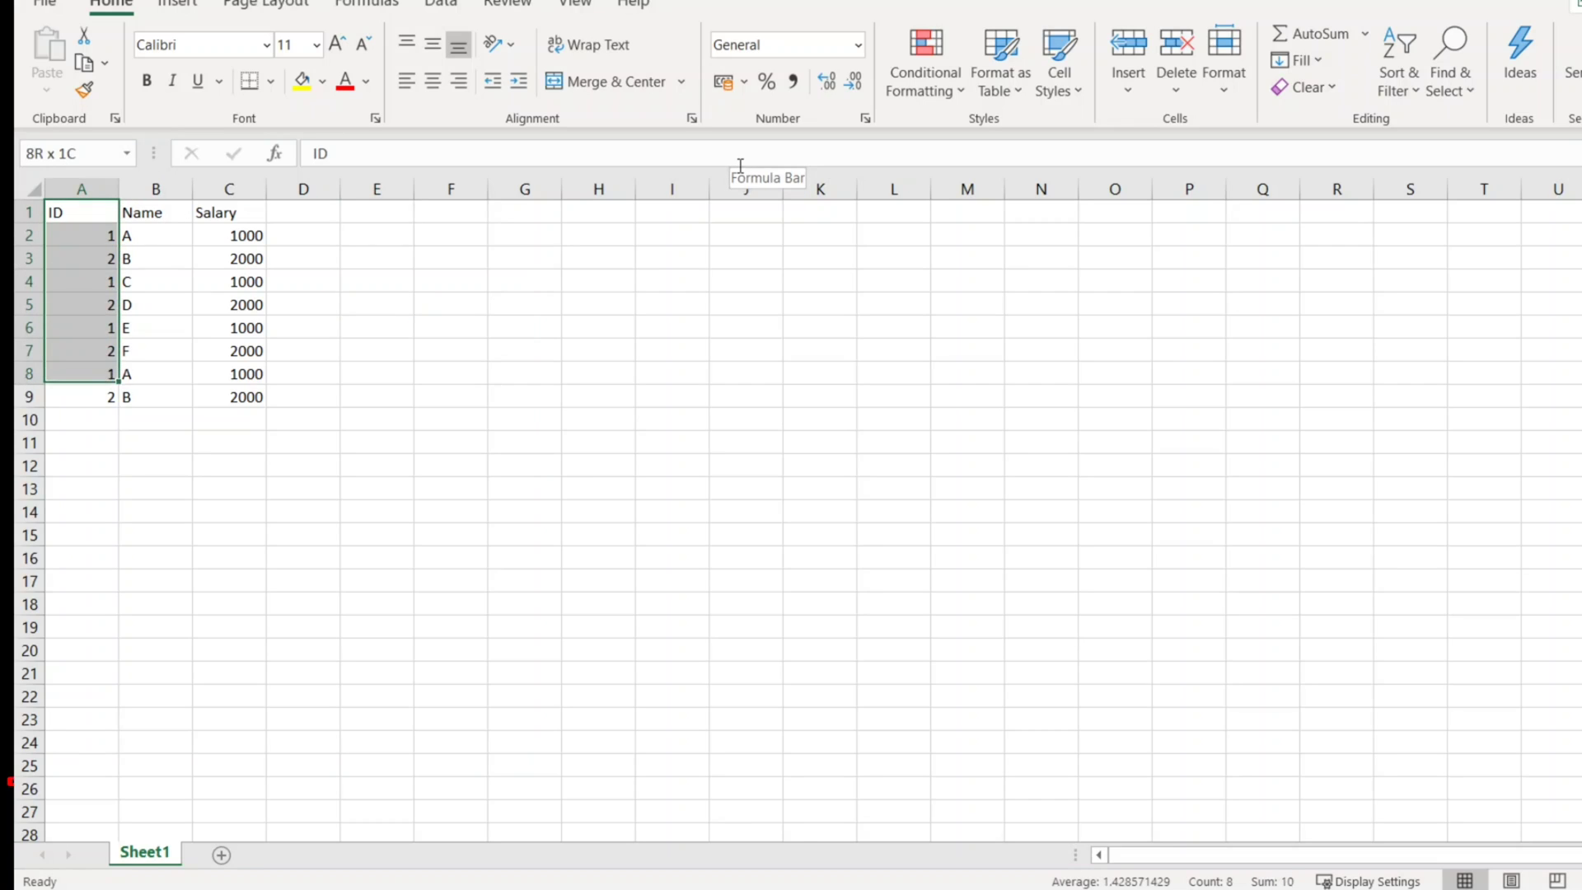
pyautogui.hotkey('shift', 'Right')
pyautogui.hotkey('shift', 'Right')
pyautogui.hotkey('shift', 'Right')
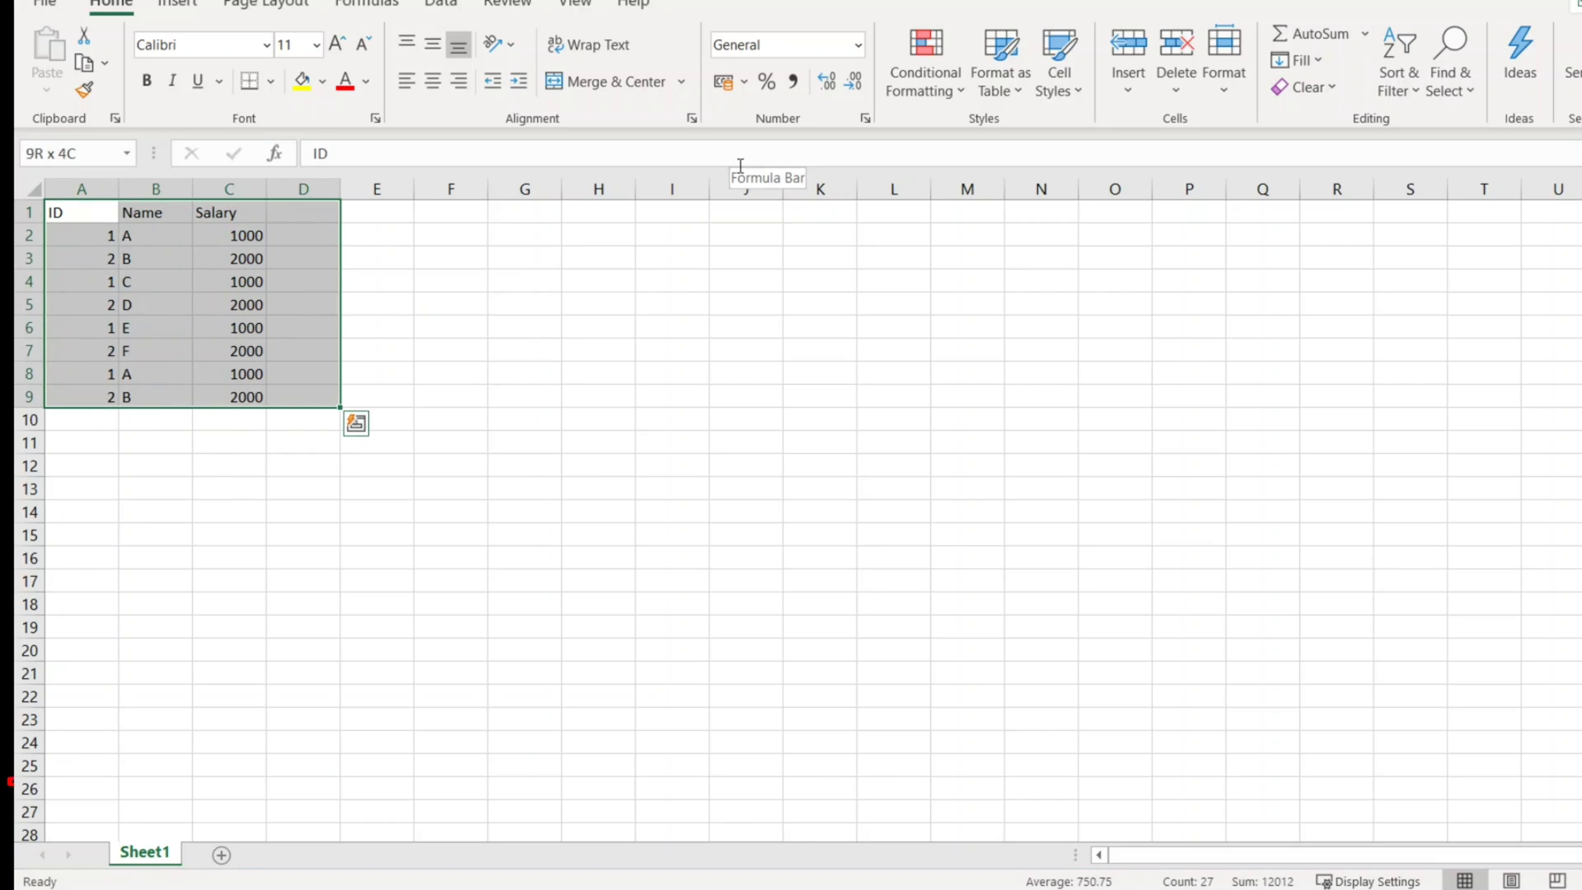
pyautogui.hotkey('shift', 'Left')
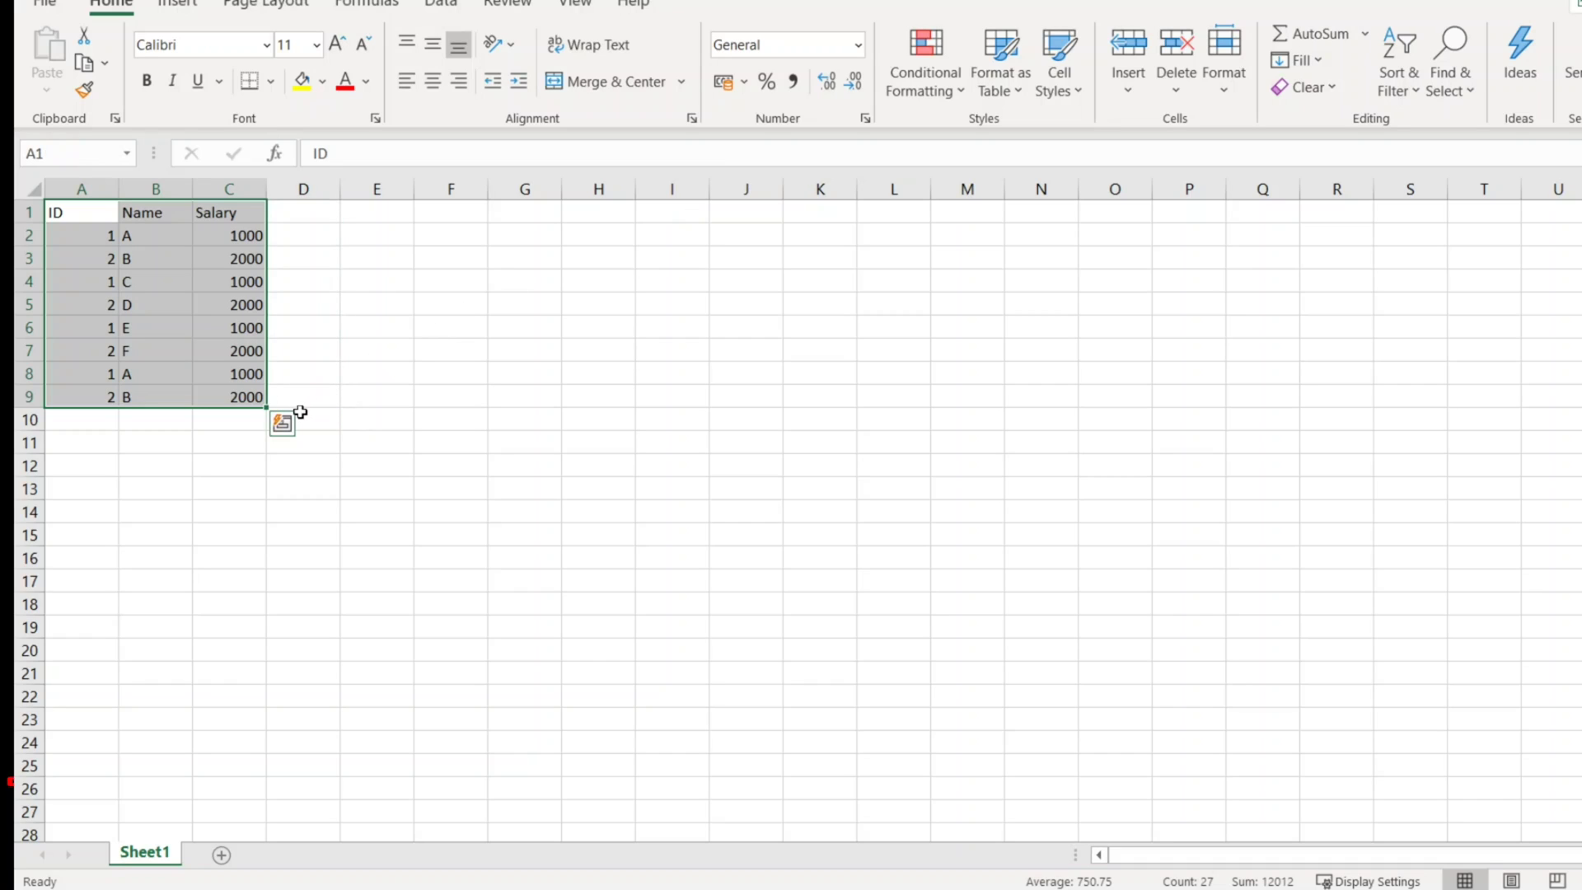
pyautogui.click(178, 4)
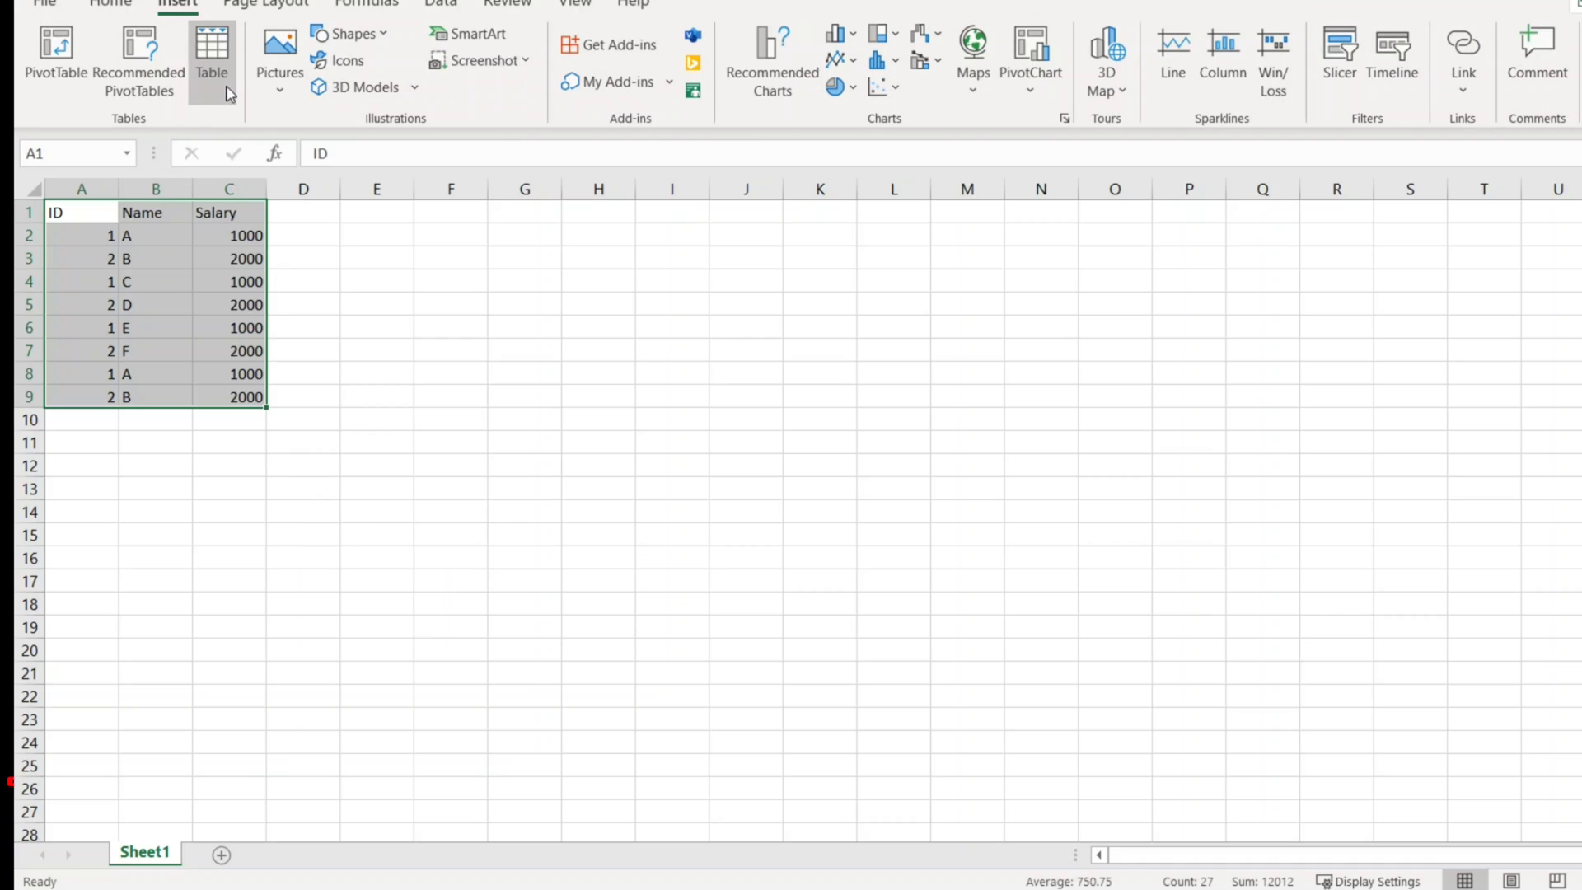
# Step: Convert A1:C9 into a table with 'My table has headers' checked
pyautogui.click(212, 57)
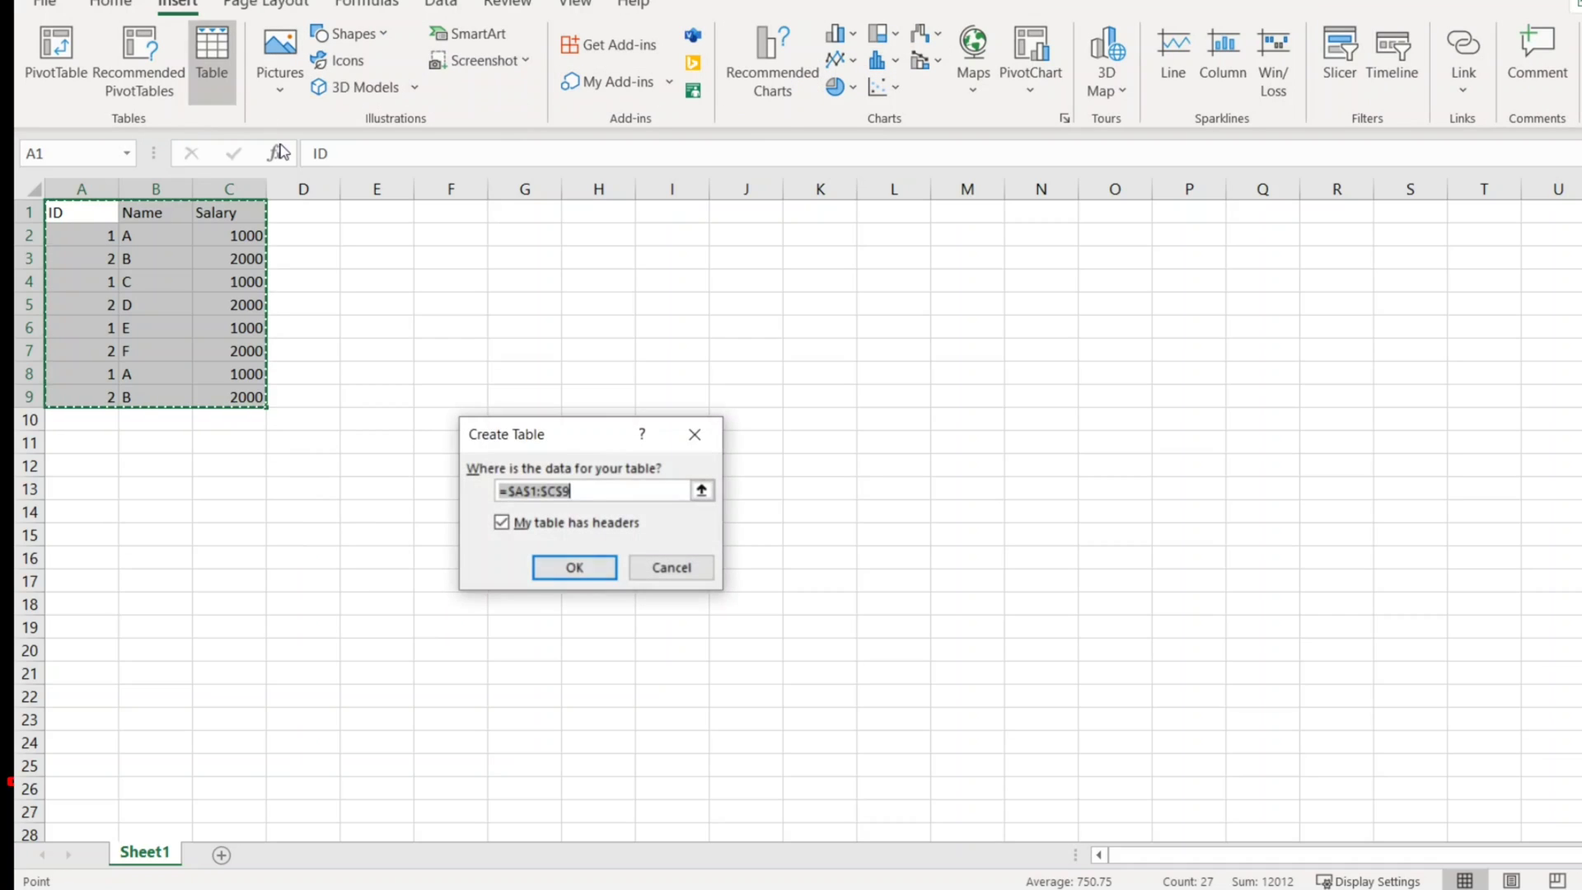
pyautogui.click(576, 567)
pyautogui.click(434, 342)
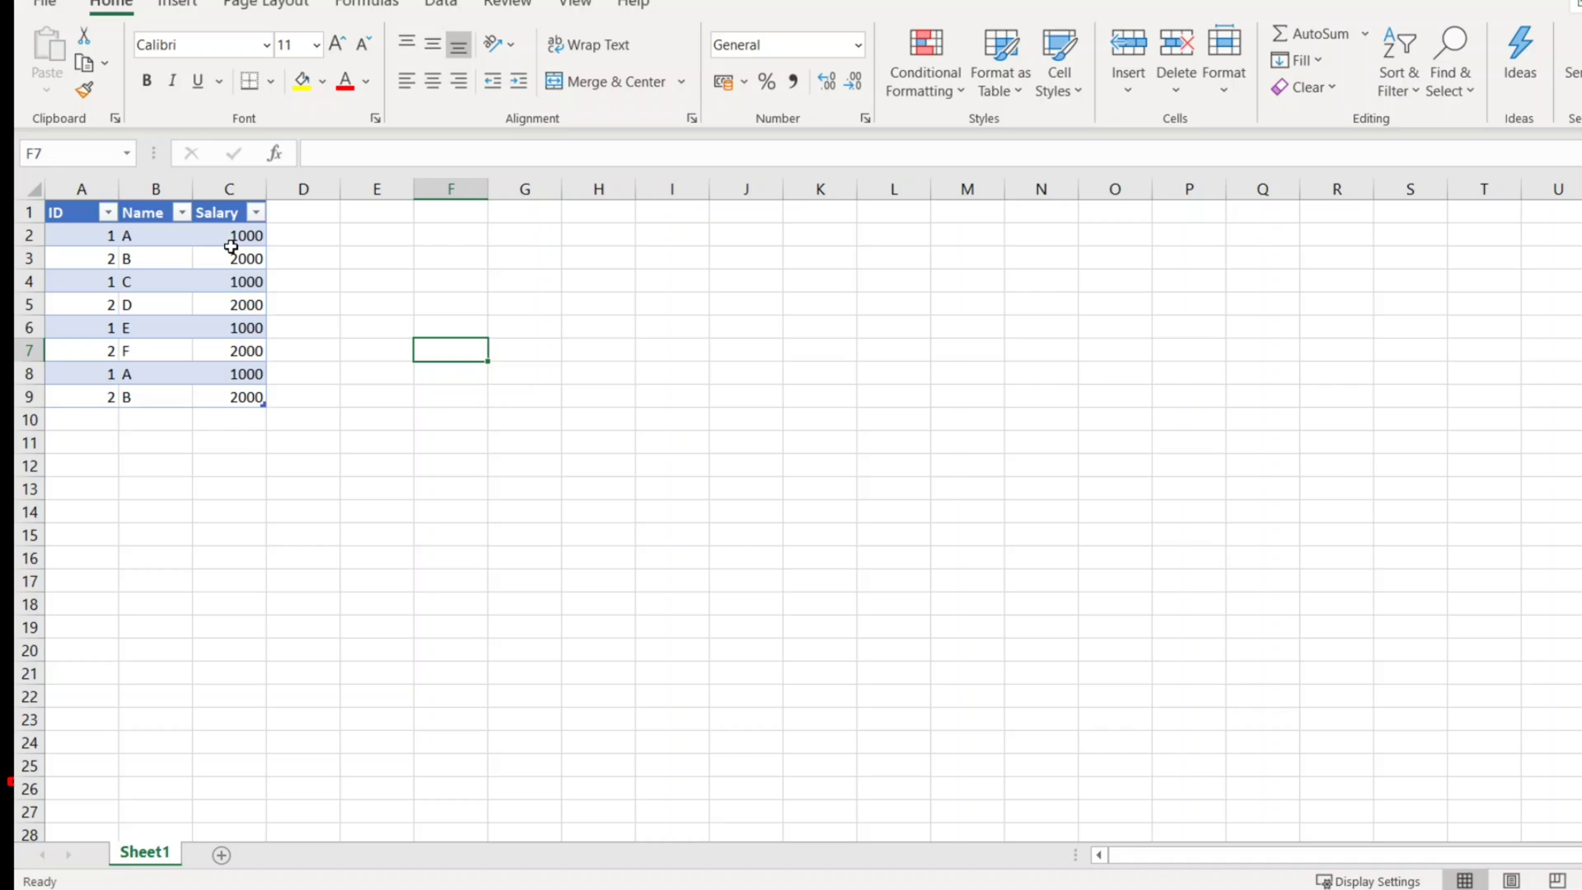
# Step: Apply Duplicate Values conditional formatting with Light Red Fill and Dark Red Text to column B
pyautogui.click(145, 183)
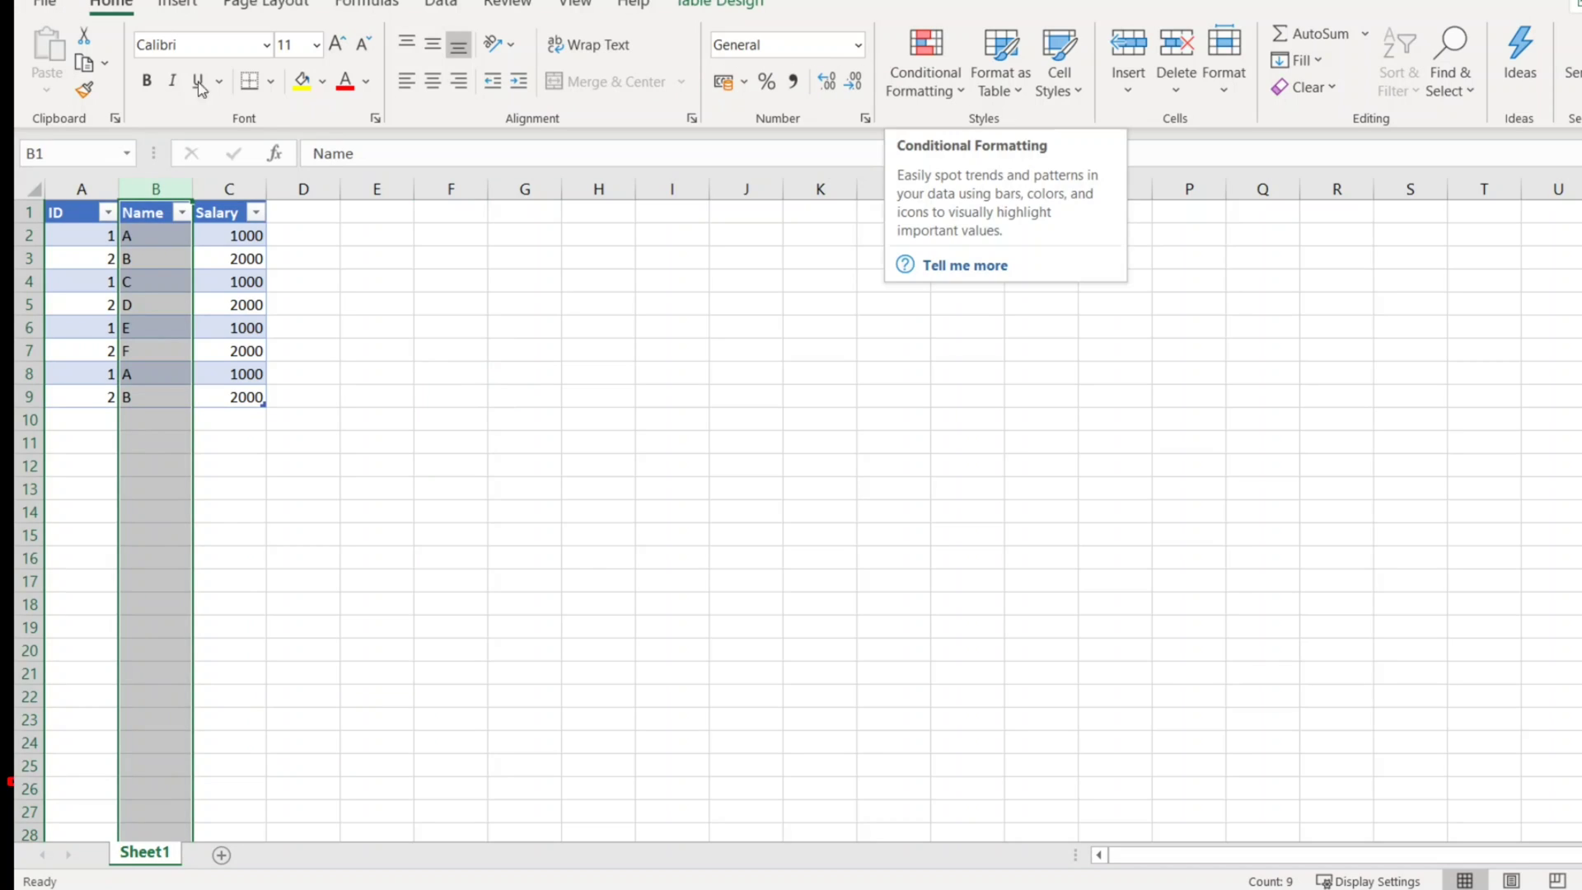
pyautogui.click(916, 67)
pyautogui.moveTo(1027, 336)
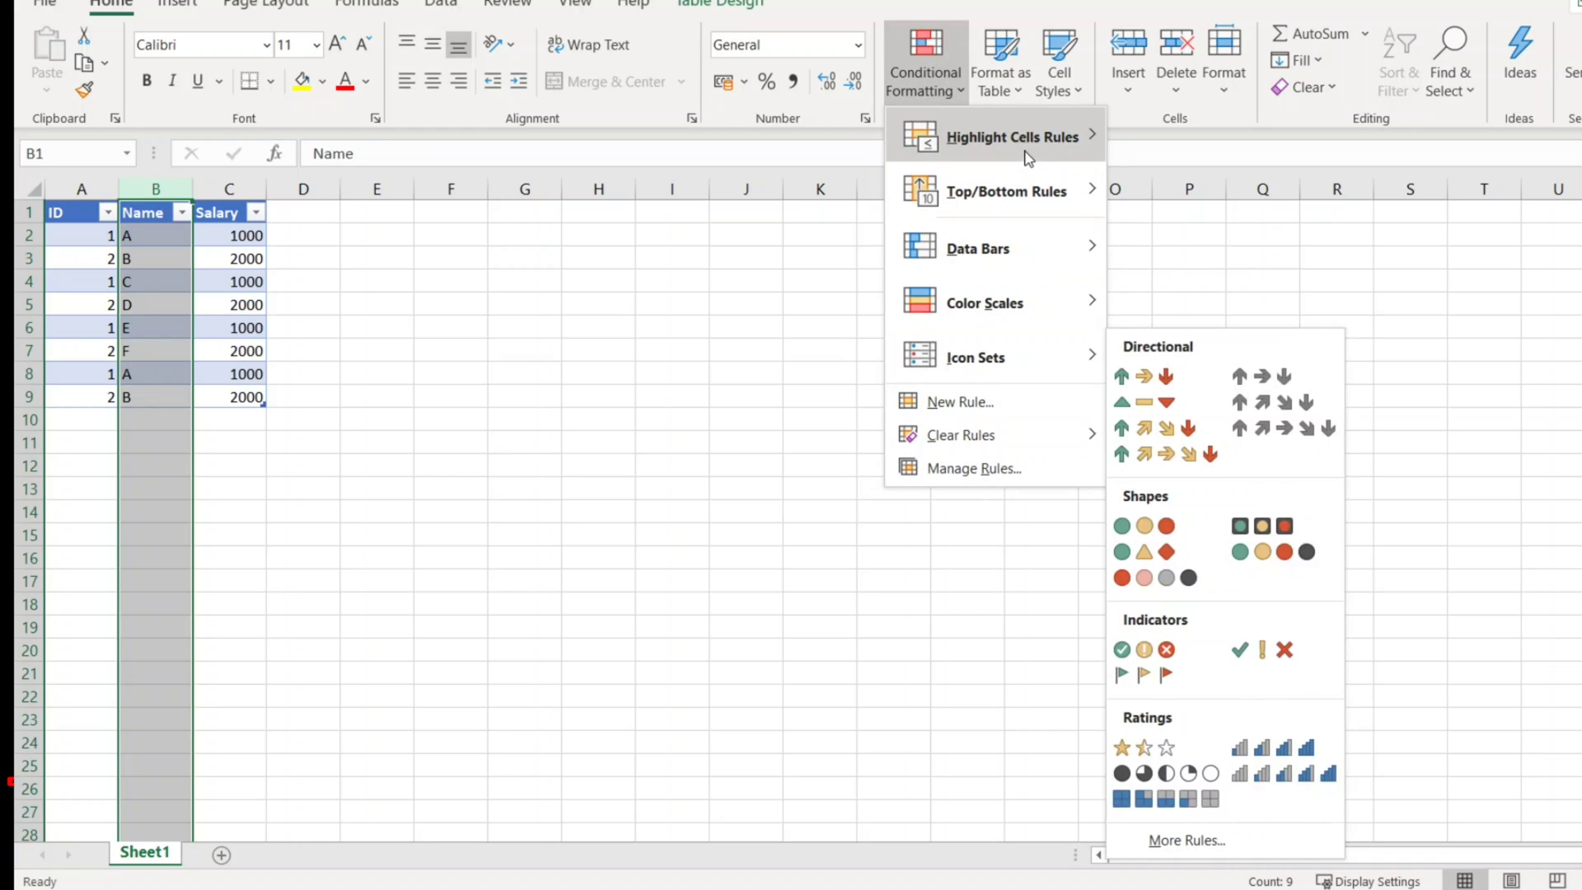
pyautogui.moveTo(1028, 156)
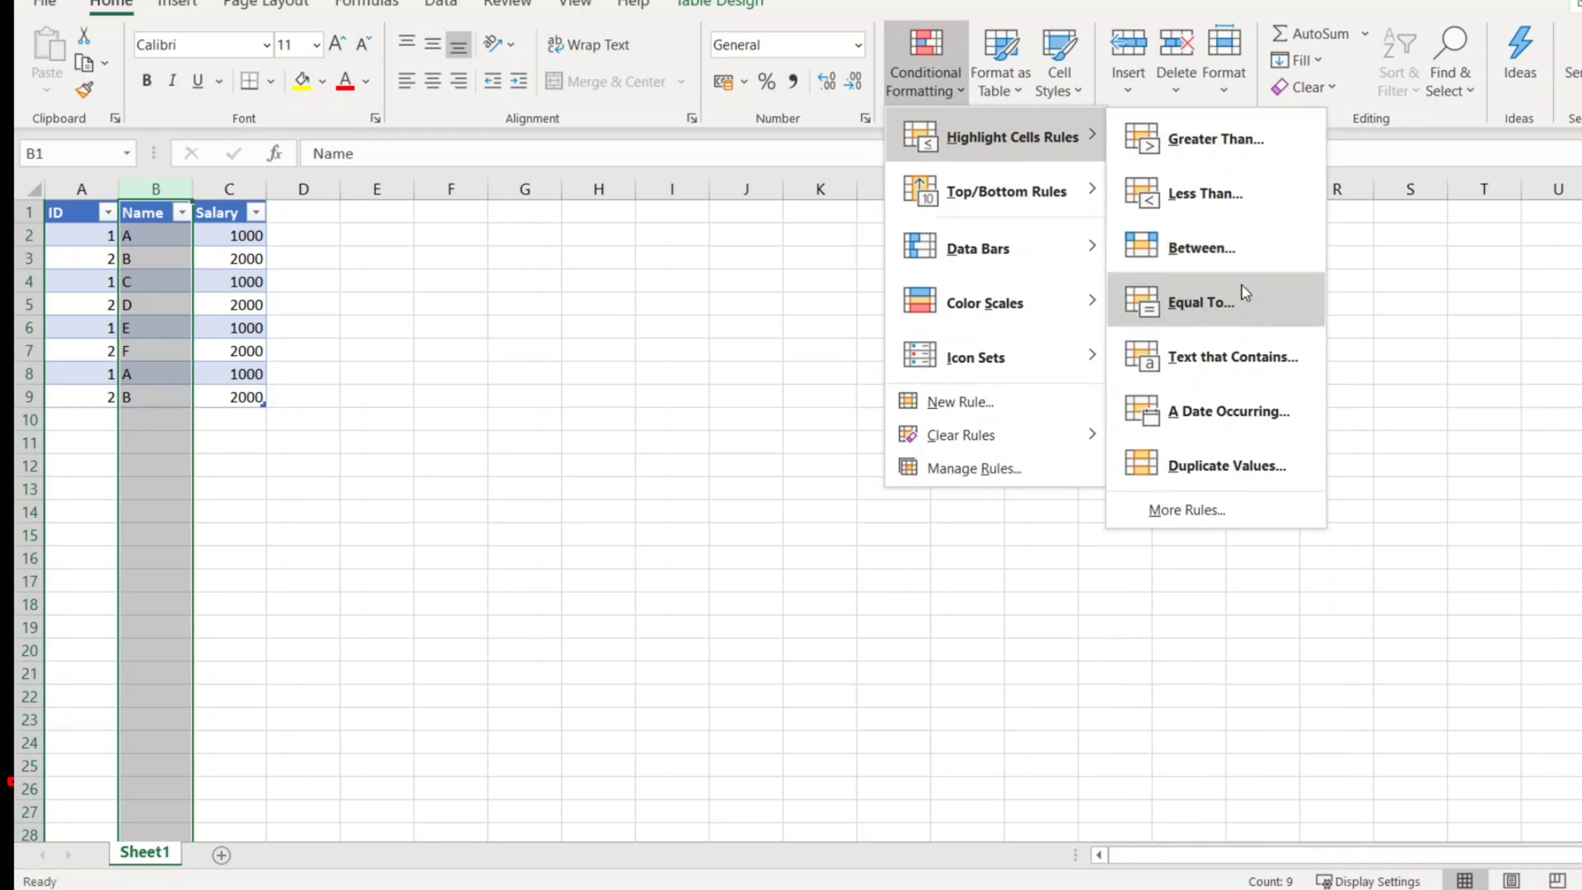
pyautogui.click(1237, 463)
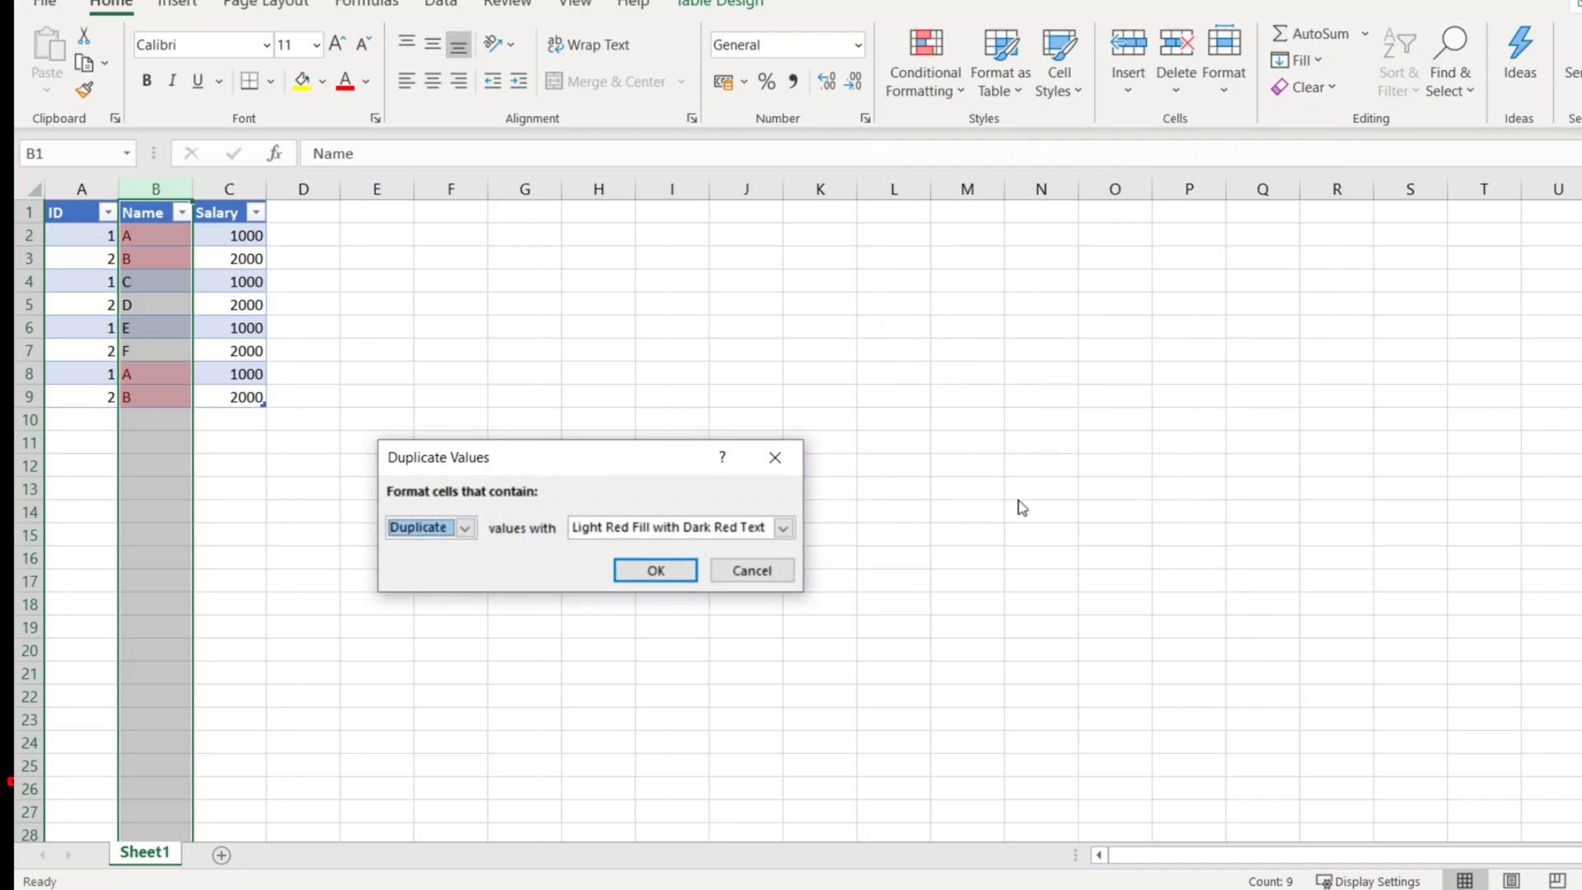
pyautogui.click(657, 567)
pyautogui.click(392, 379)
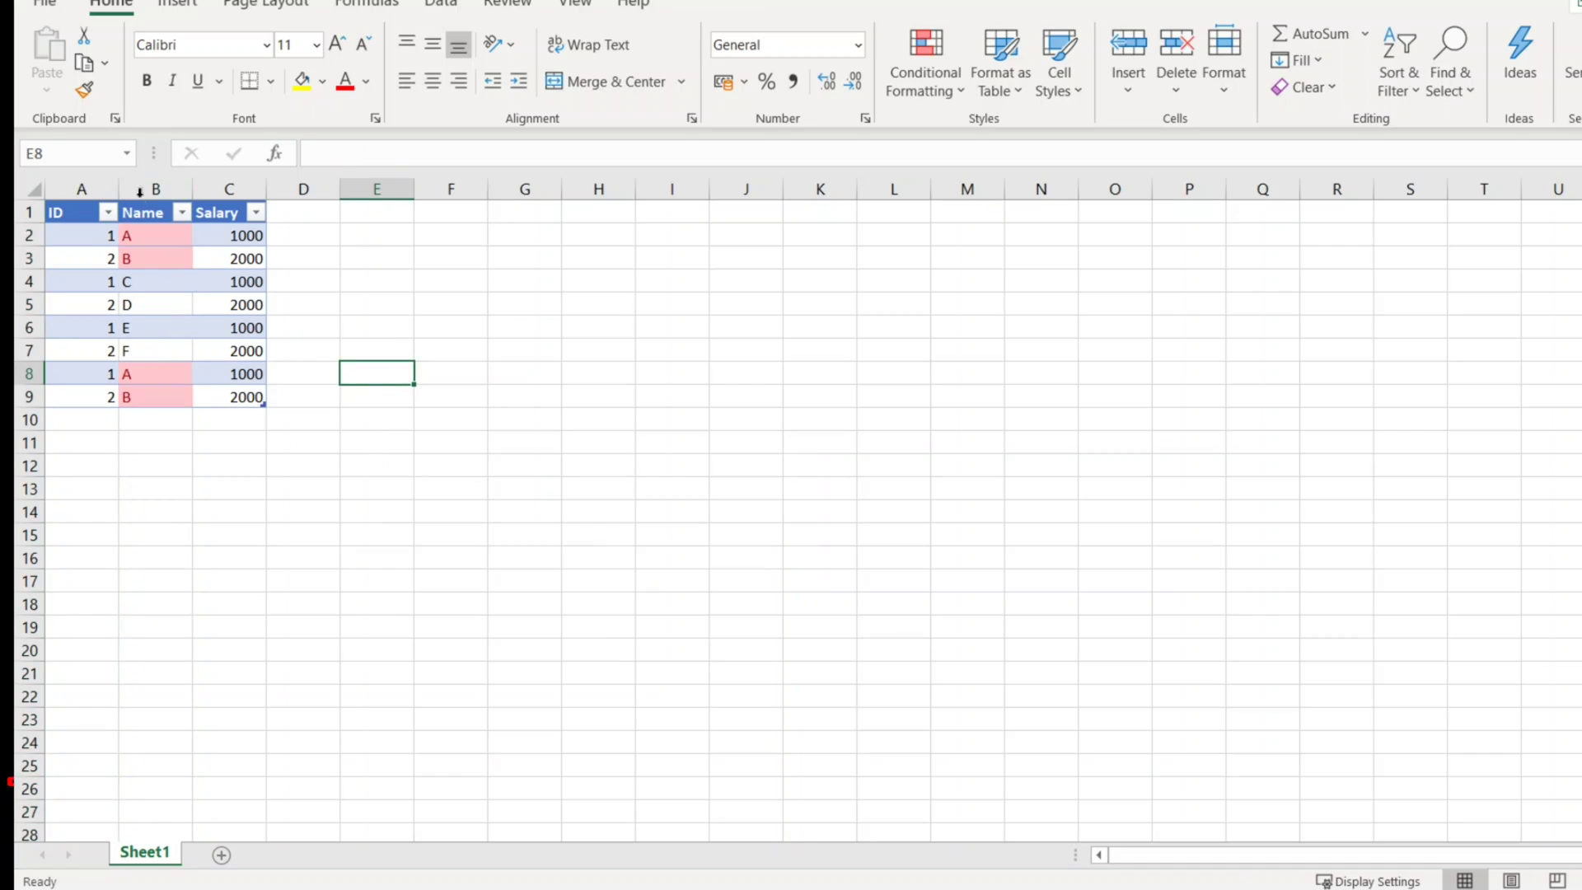
# Step: Change the salary in C8 from 1000 to 2000
pyautogui.click(249, 381)
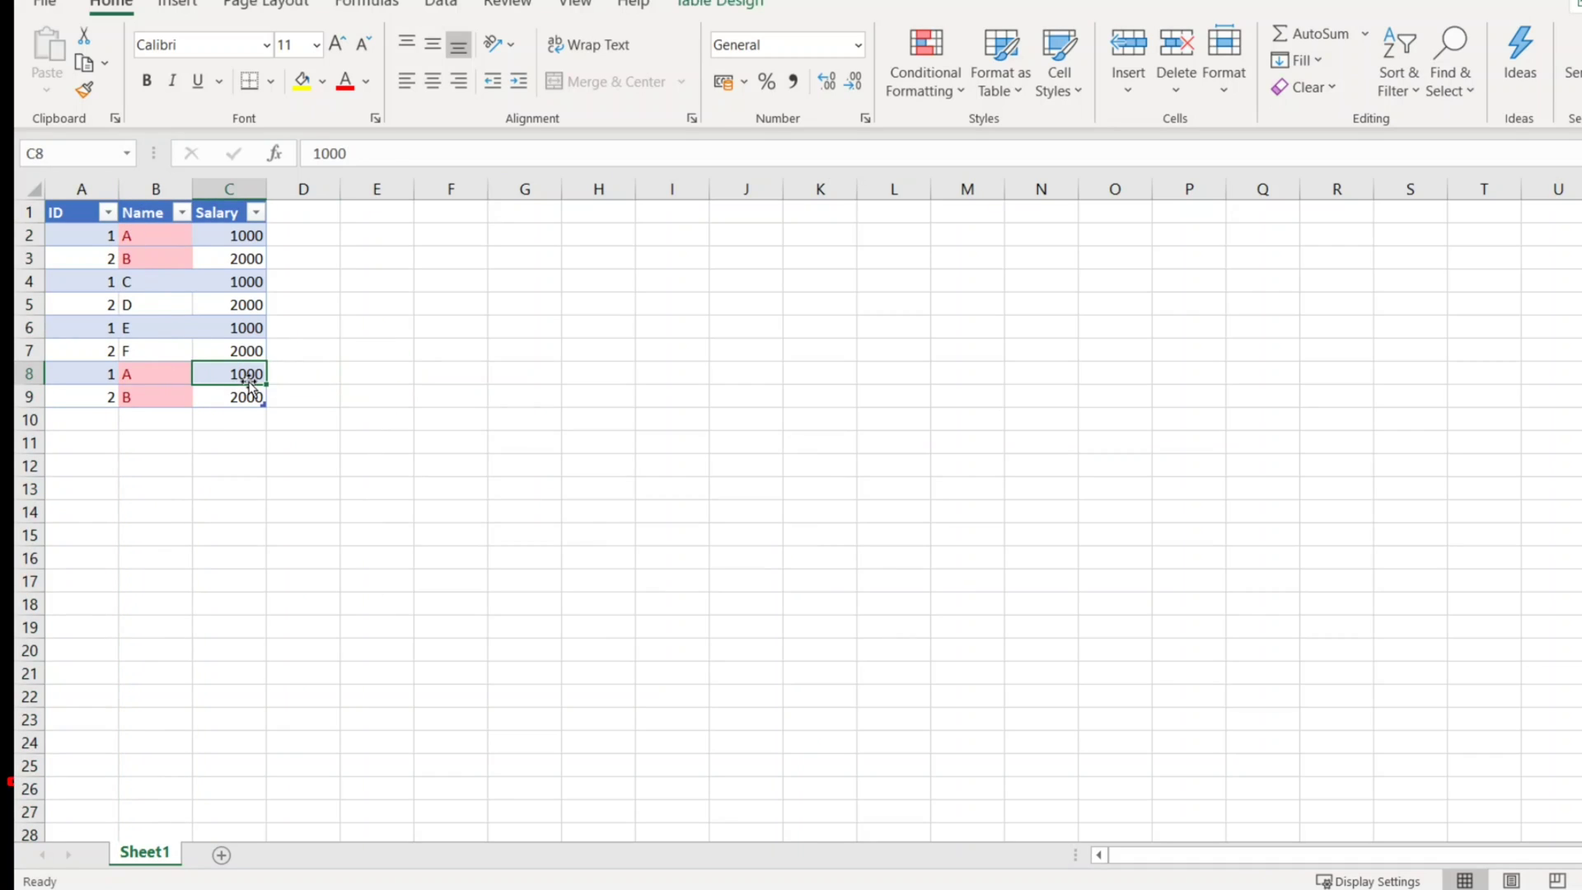
pyautogui.write('2000')
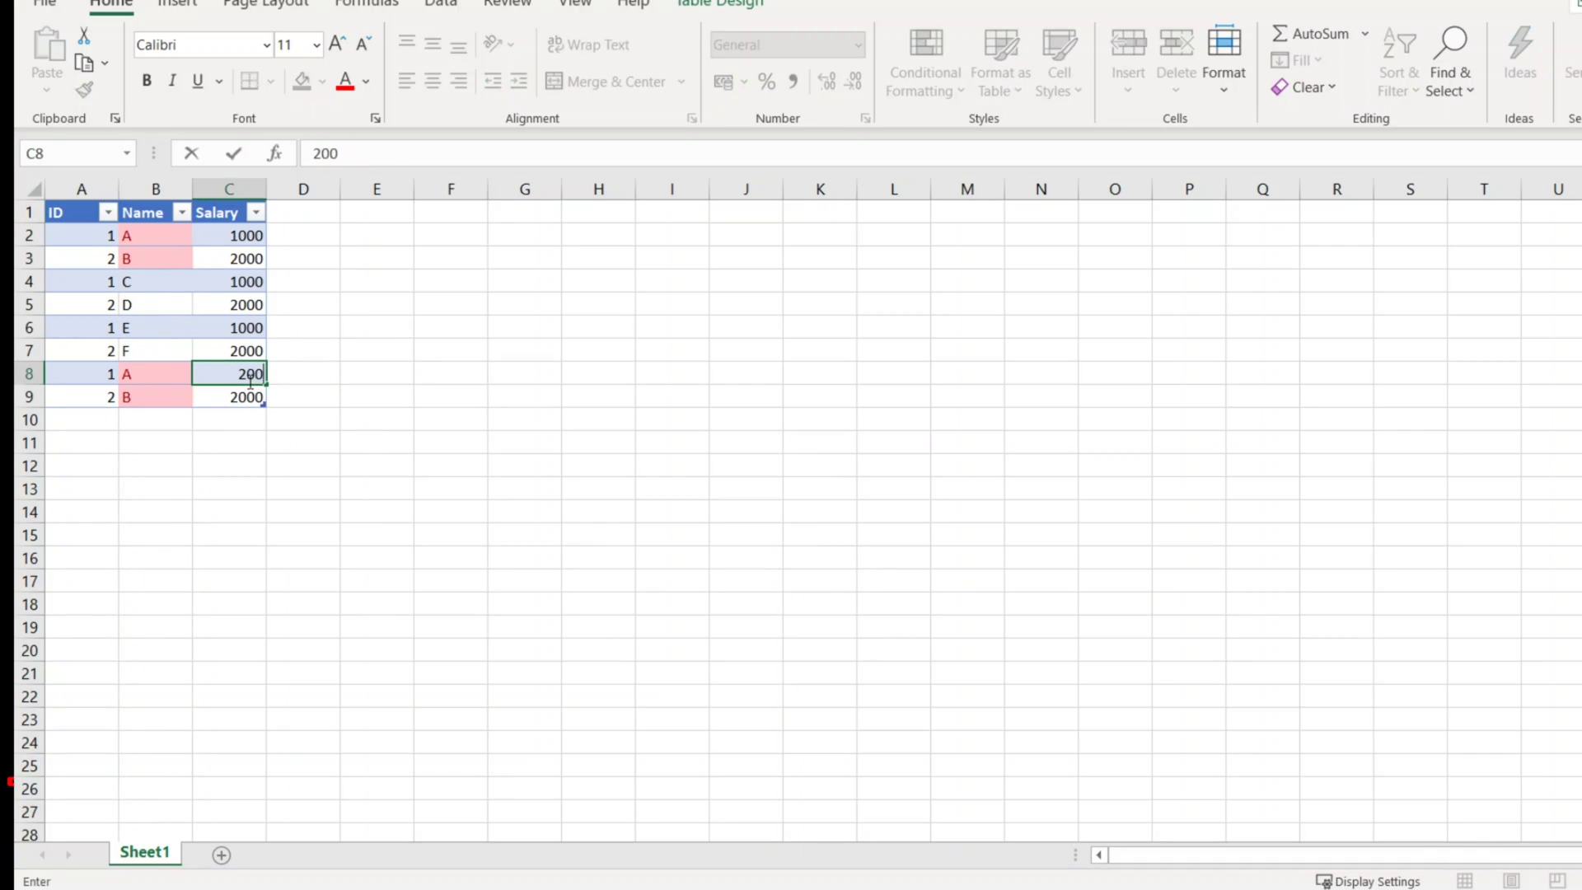
pyautogui.click(371, 346)
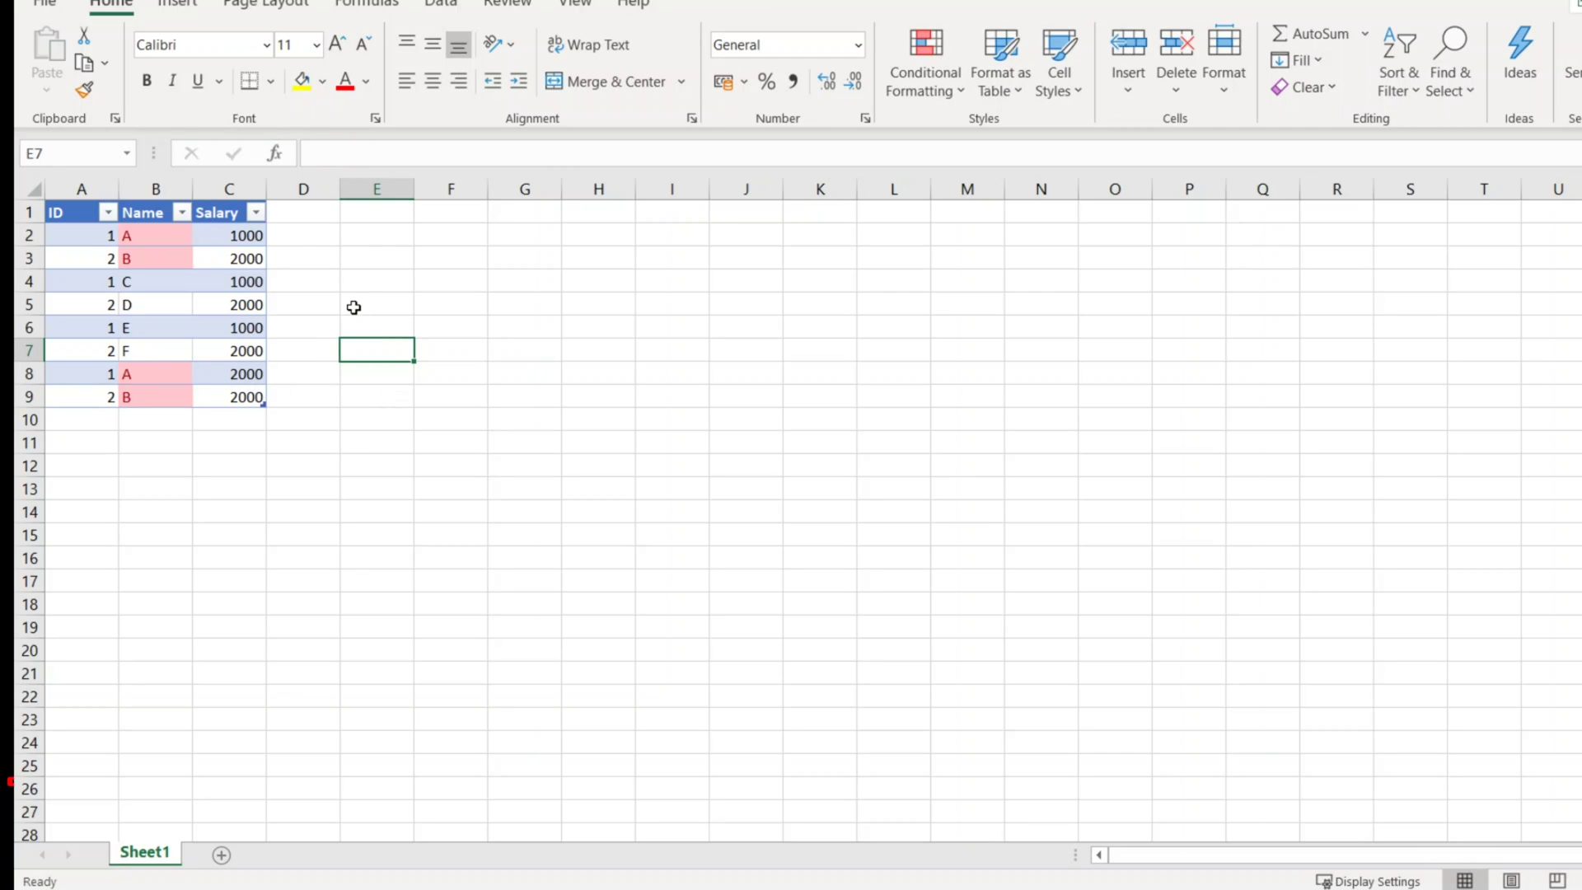
# Step: Select rows 2, 3 and 8 to compare the highlighted duplicate names
pyautogui.click(169, 217)
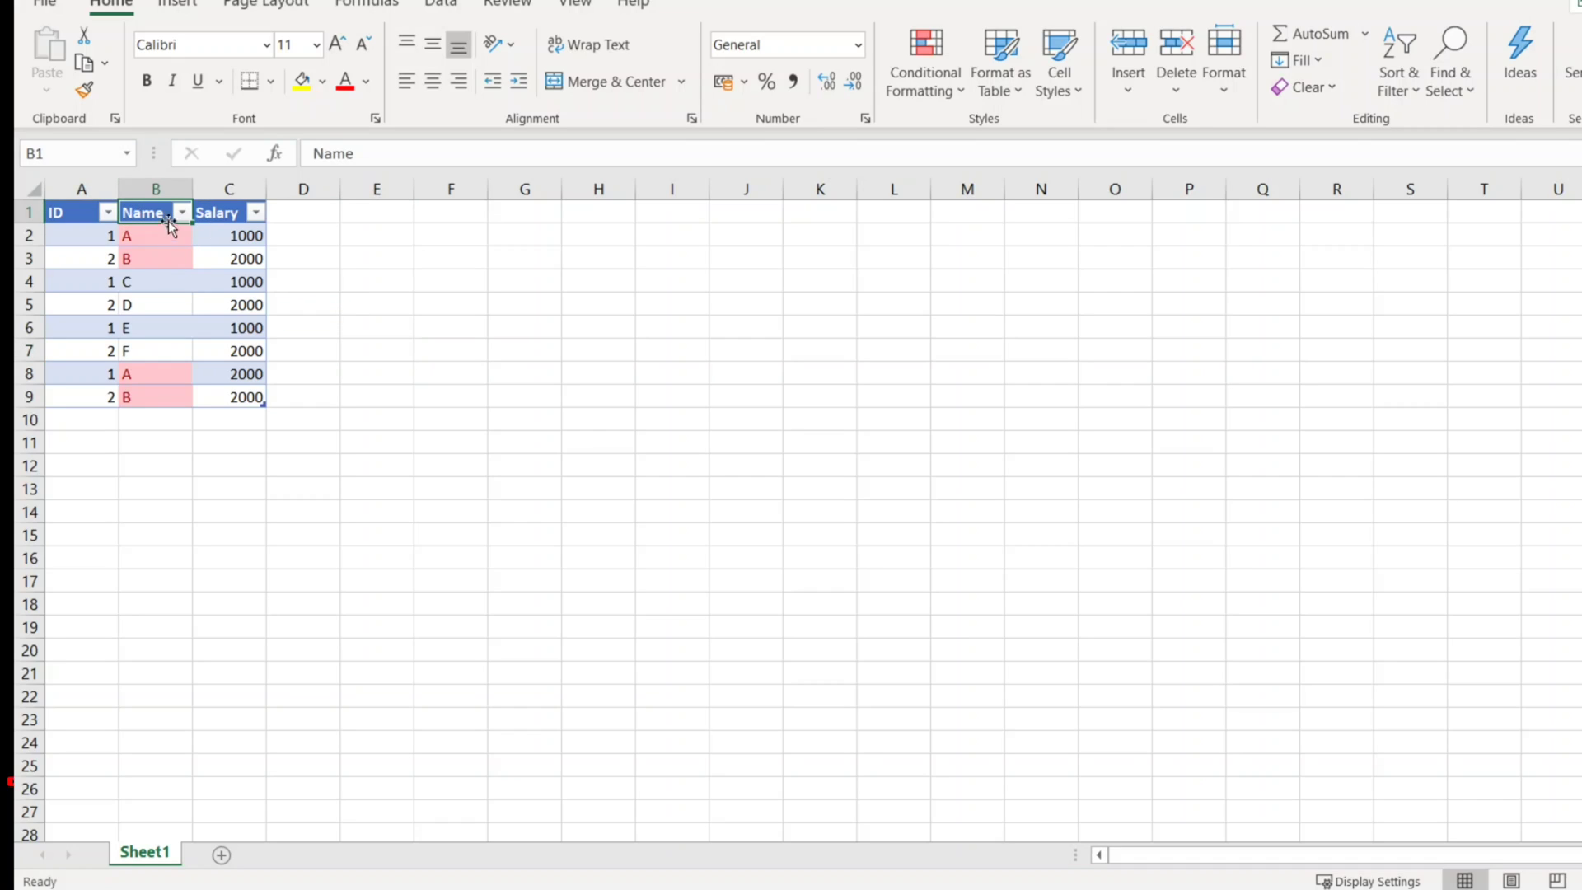
pyautogui.click(168, 243)
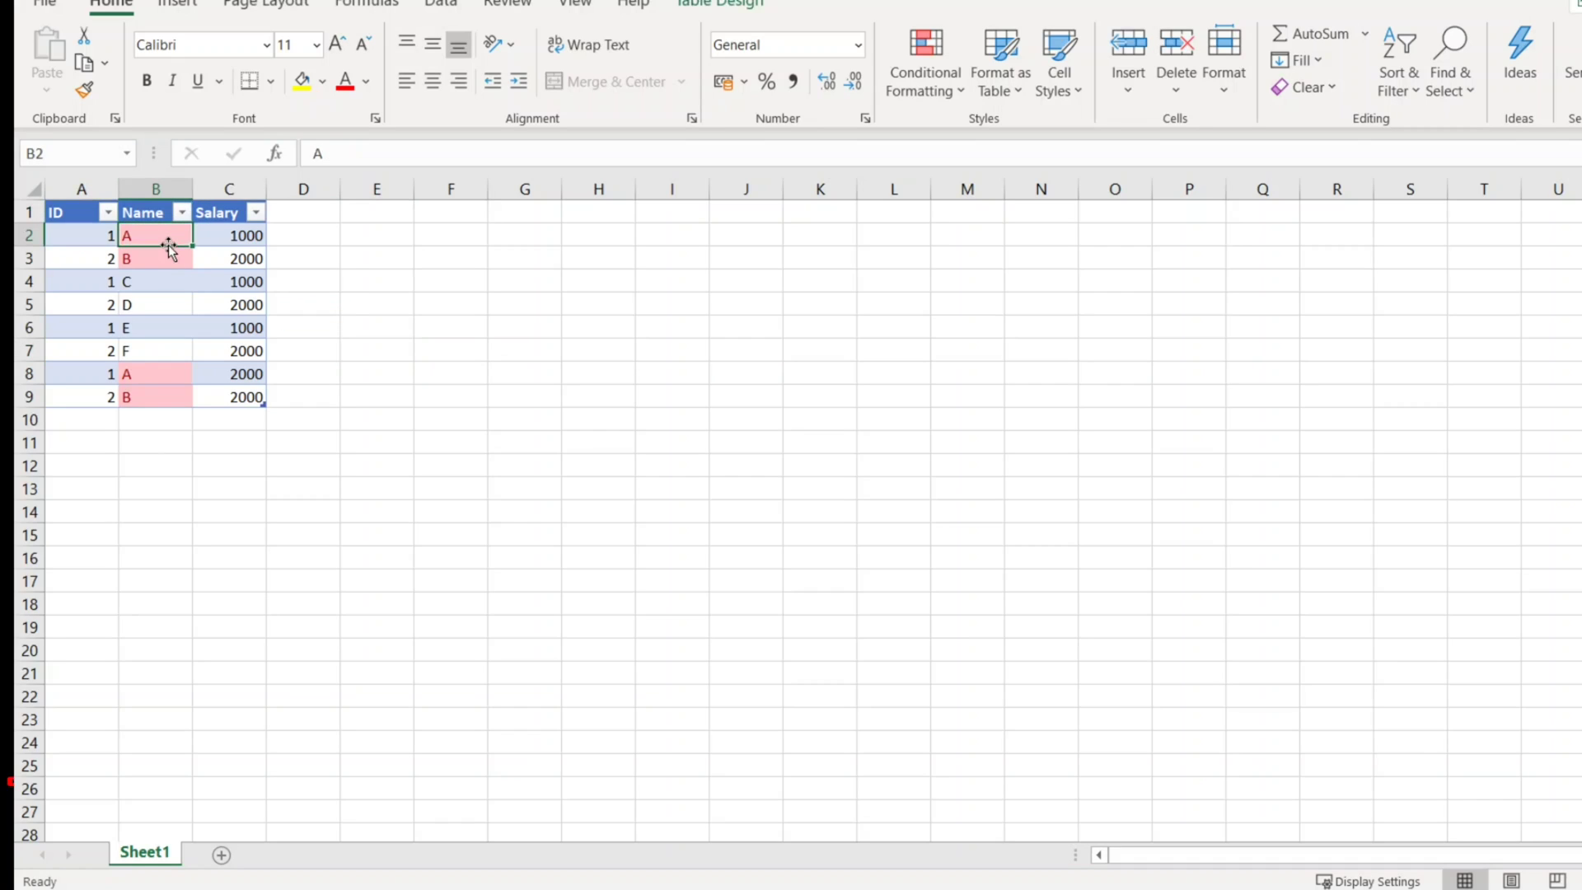
pyautogui.click(31, 236)
pyautogui.click(40, 258)
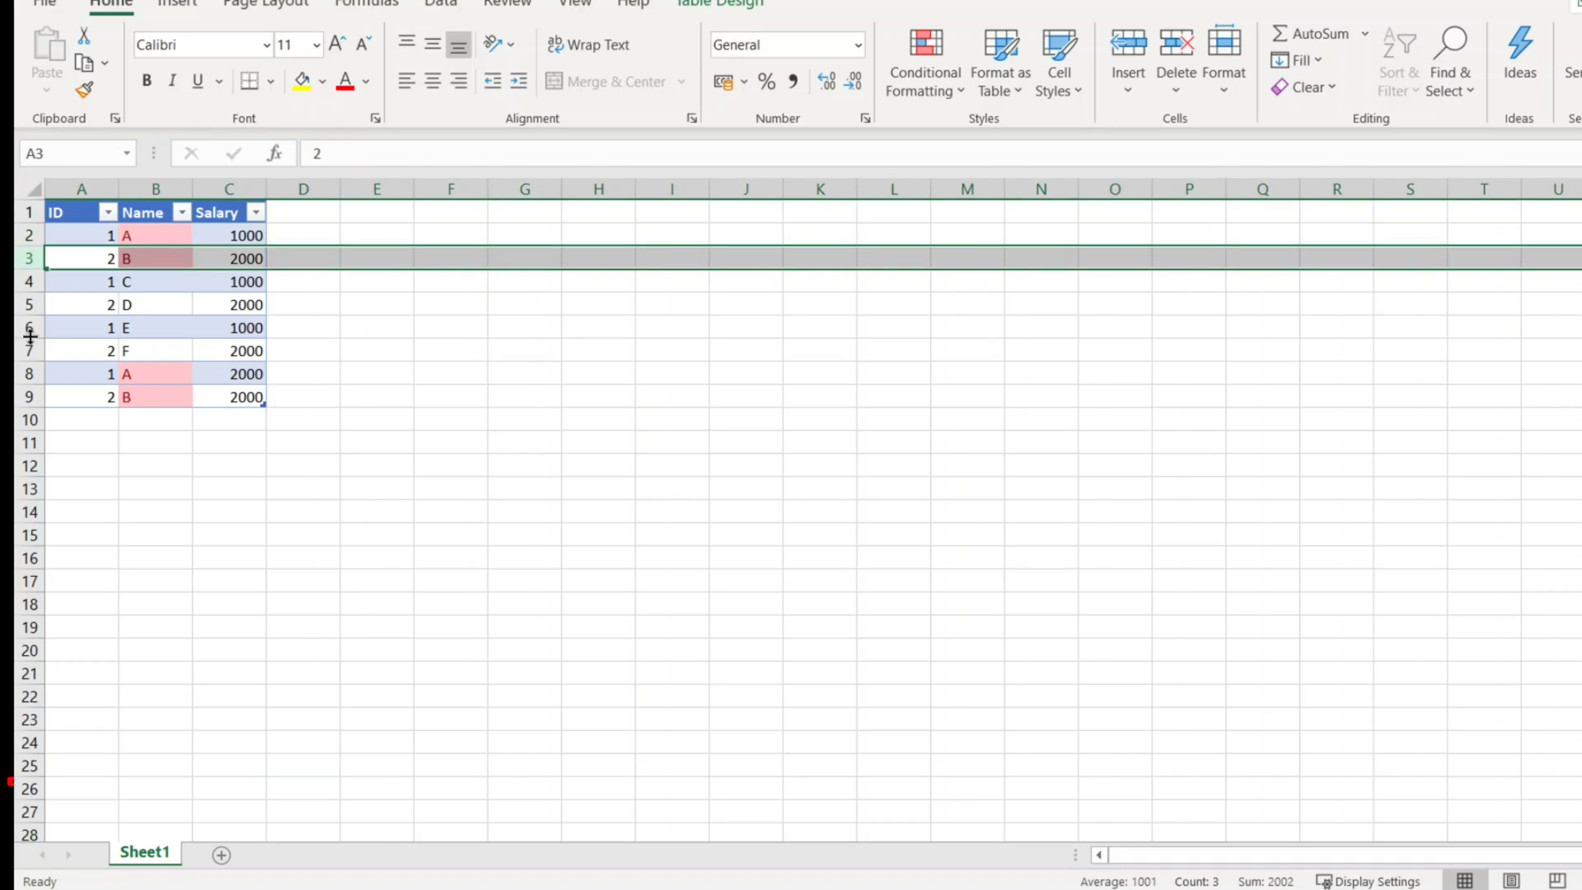
pyautogui.click(31, 372)
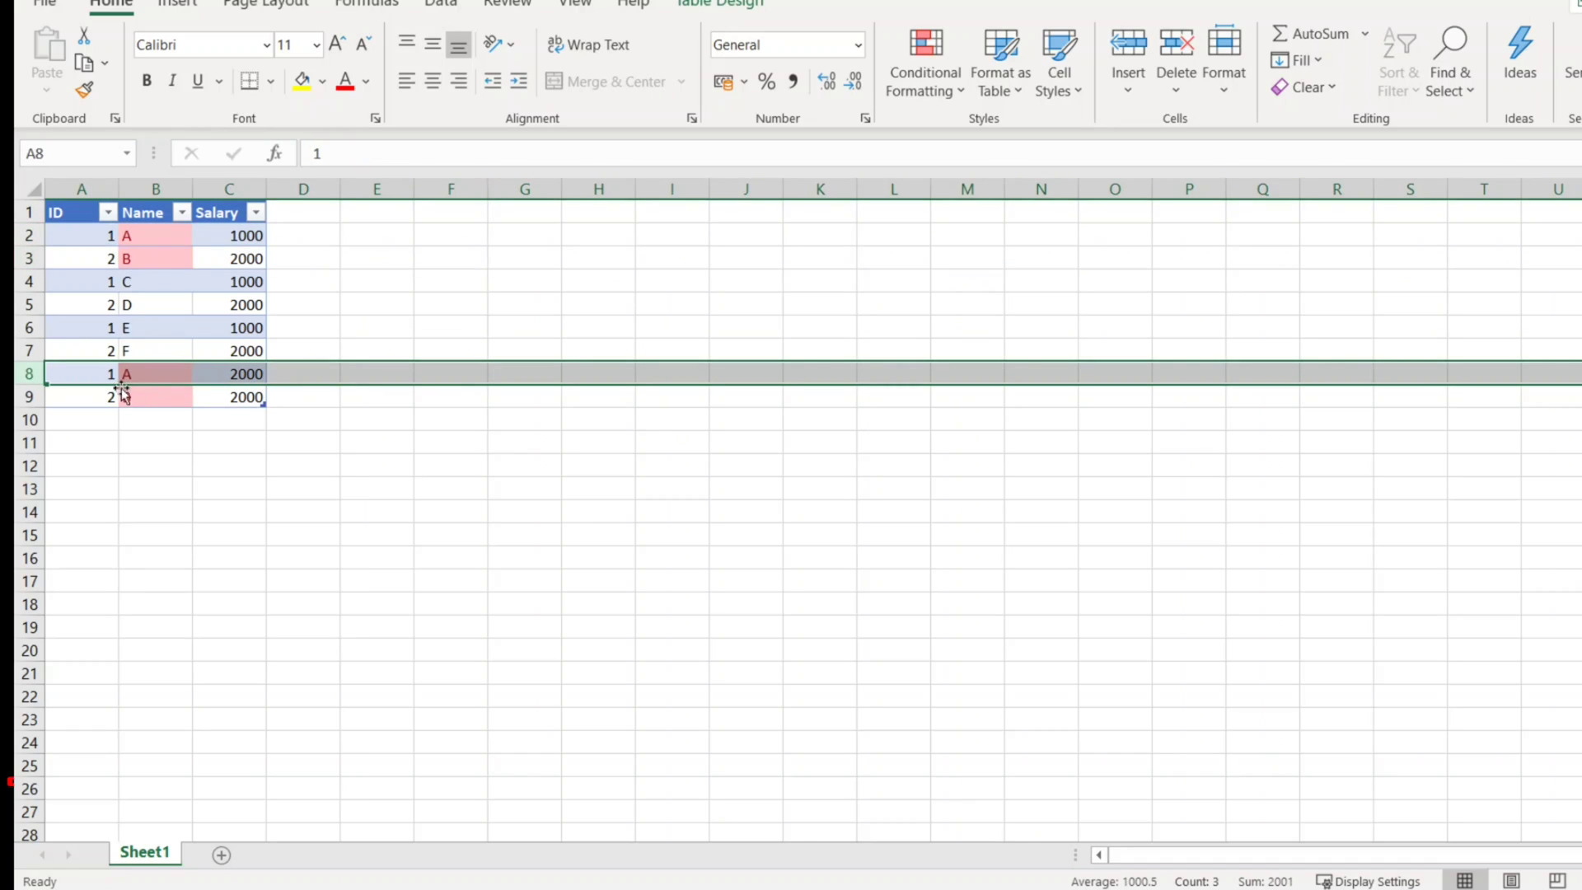
pyautogui.click(357, 420)
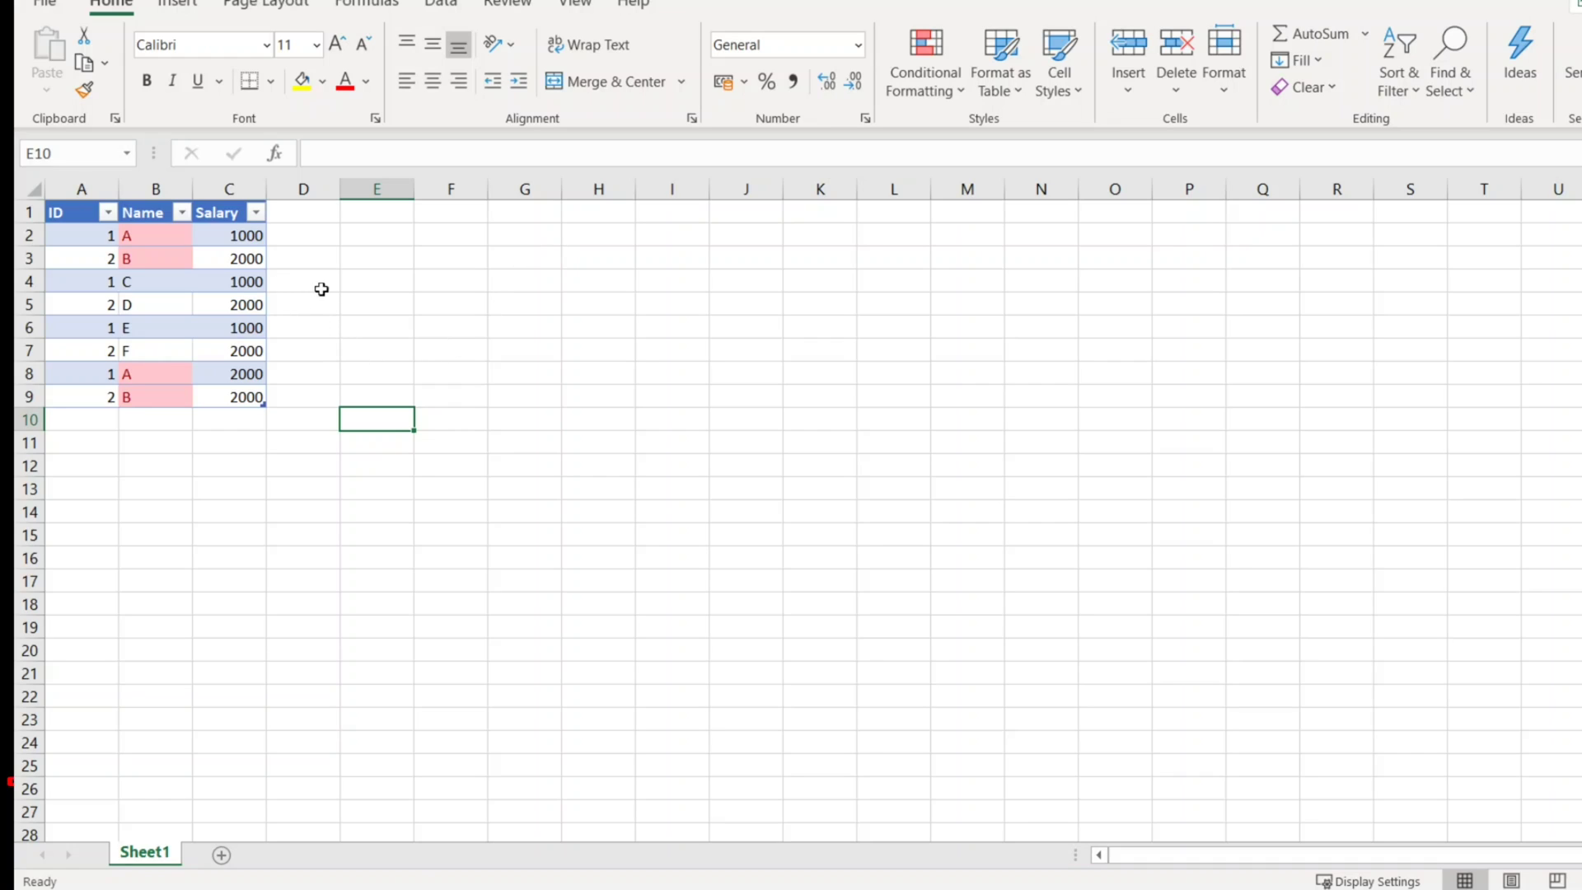
# Step: Undo the C8 salary change and add a 'Duplicate' header in D1 to extend the table
pyautogui.click(365, 331)
pyautogui.hotkey('ctrl', 'z')
pyautogui.hotkey('ctrl', 'z')
pyautogui.hotkey('ctrl', 'z')
pyautogui.hotkey('ctrl', 'z')
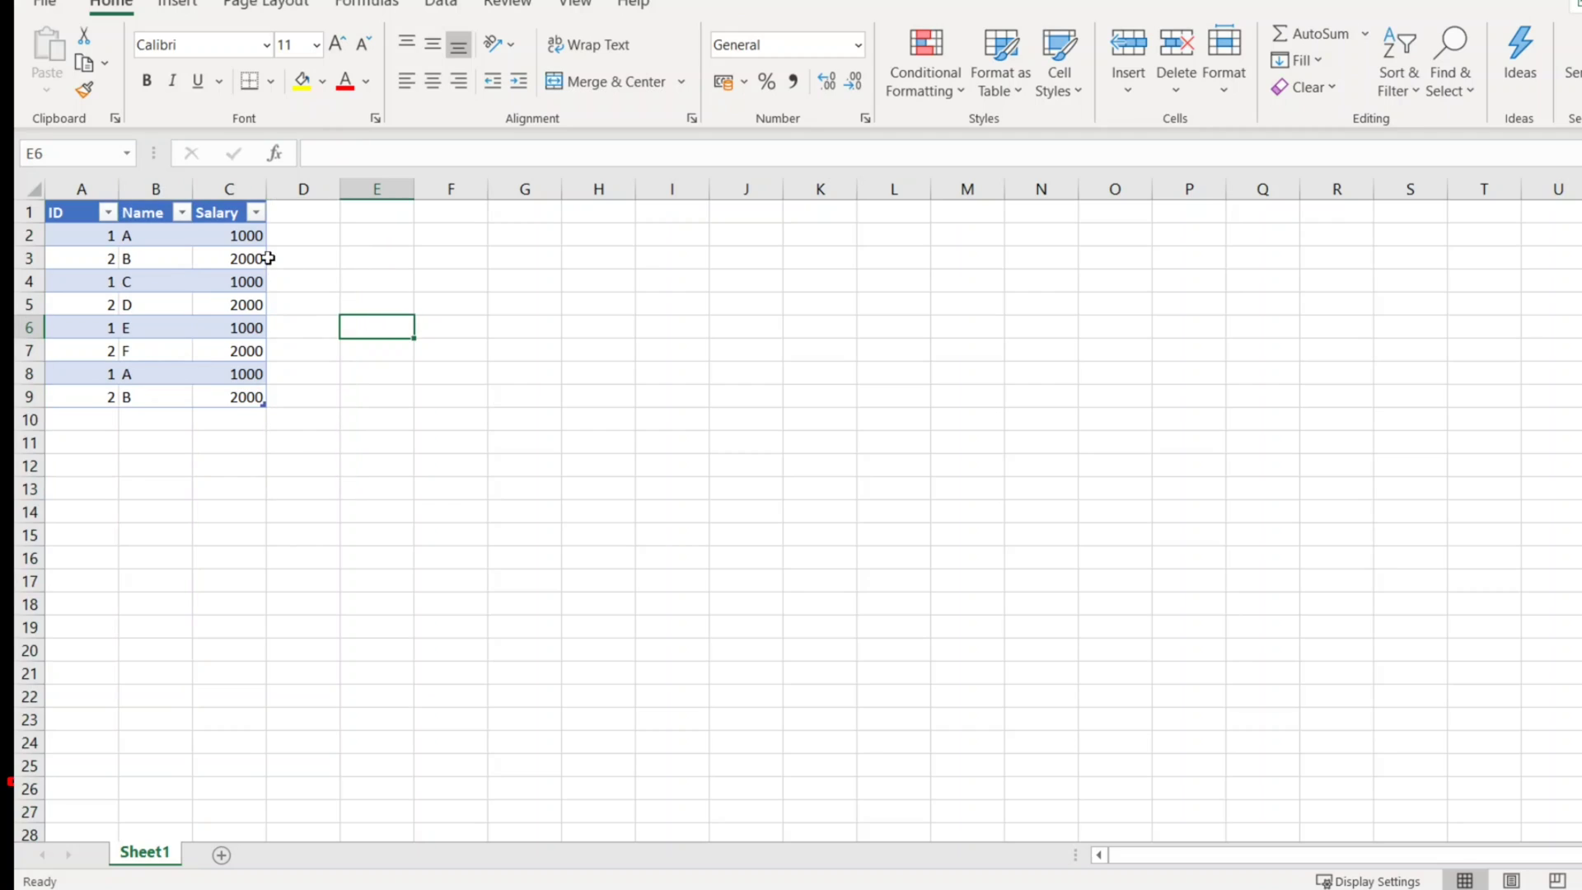
pyautogui.click(315, 211)
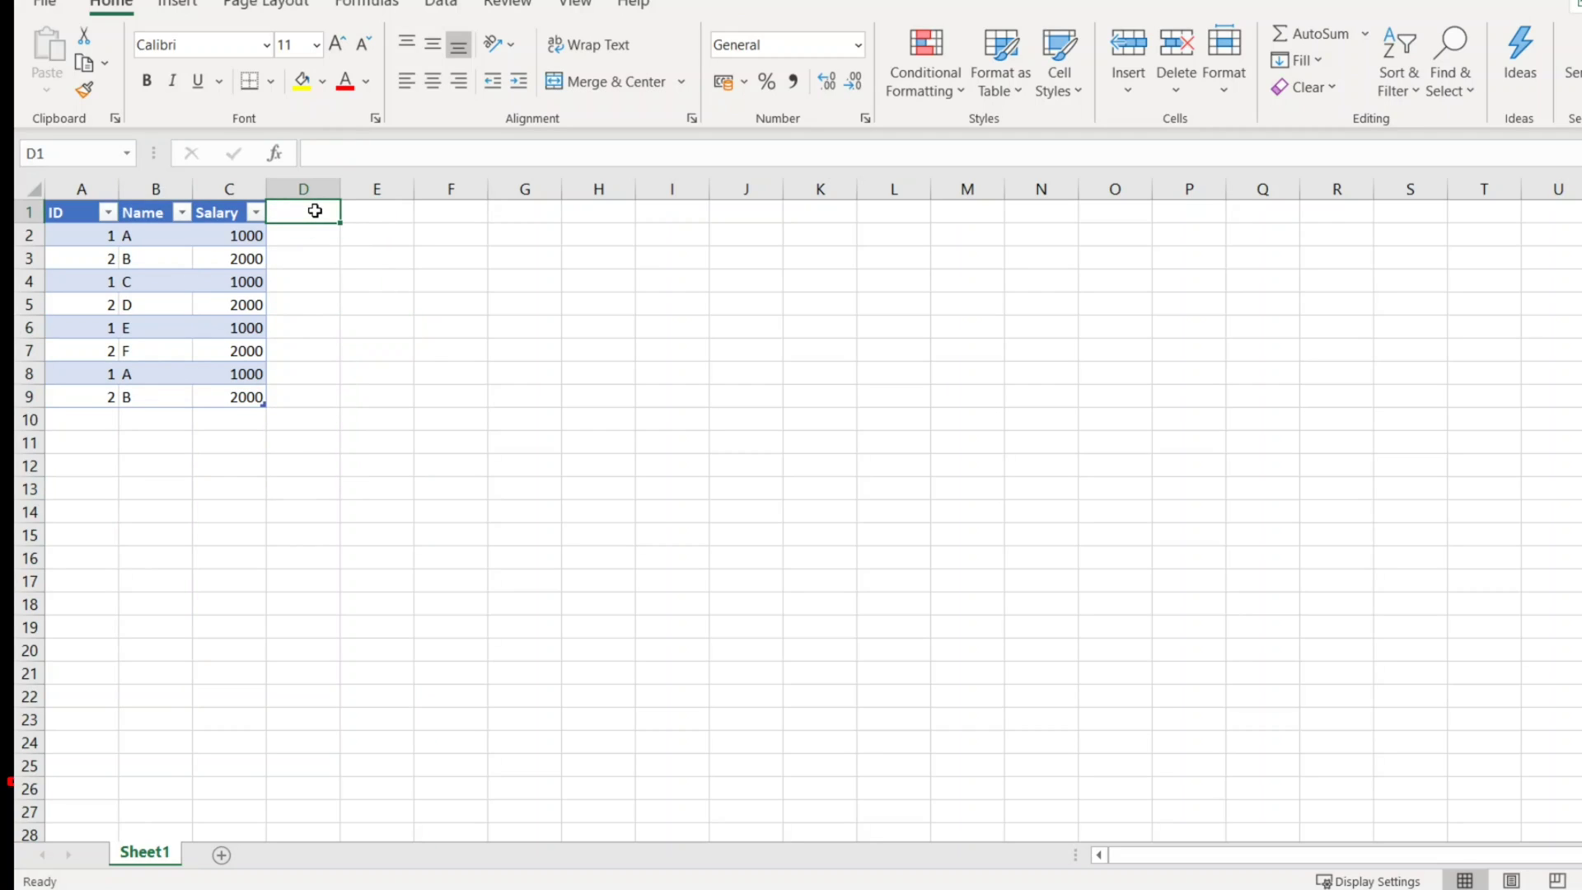
pyautogui.write('Dup')
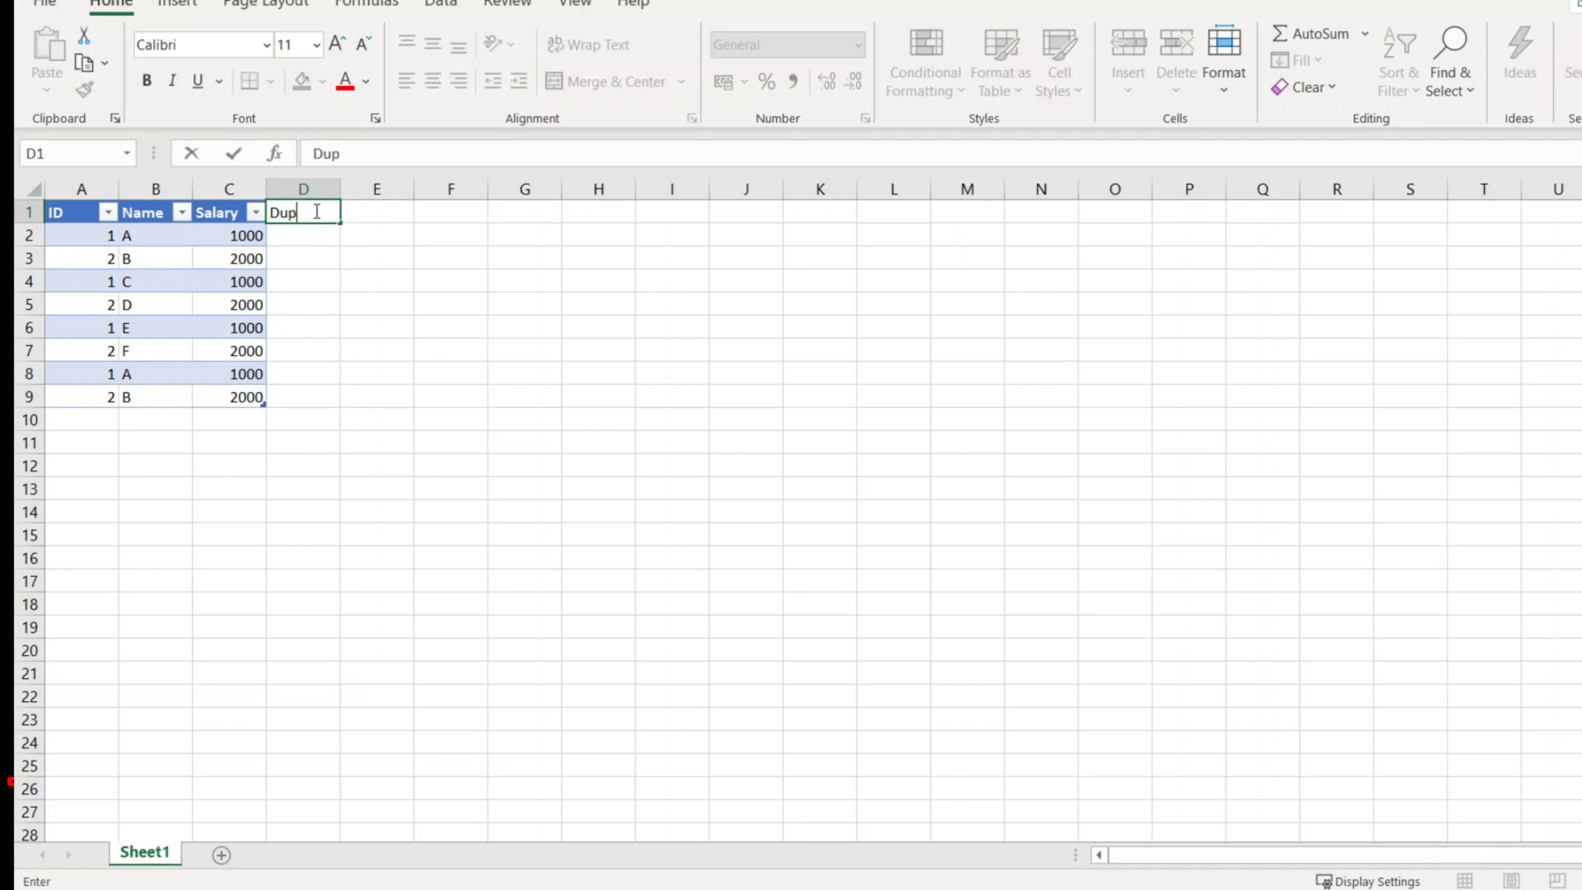
pyautogui.write('licate')
pyautogui.press('Tab')
pyautogui.click(381, 259)
pyautogui.click(381, 282)
pyautogui.click(295, 237)
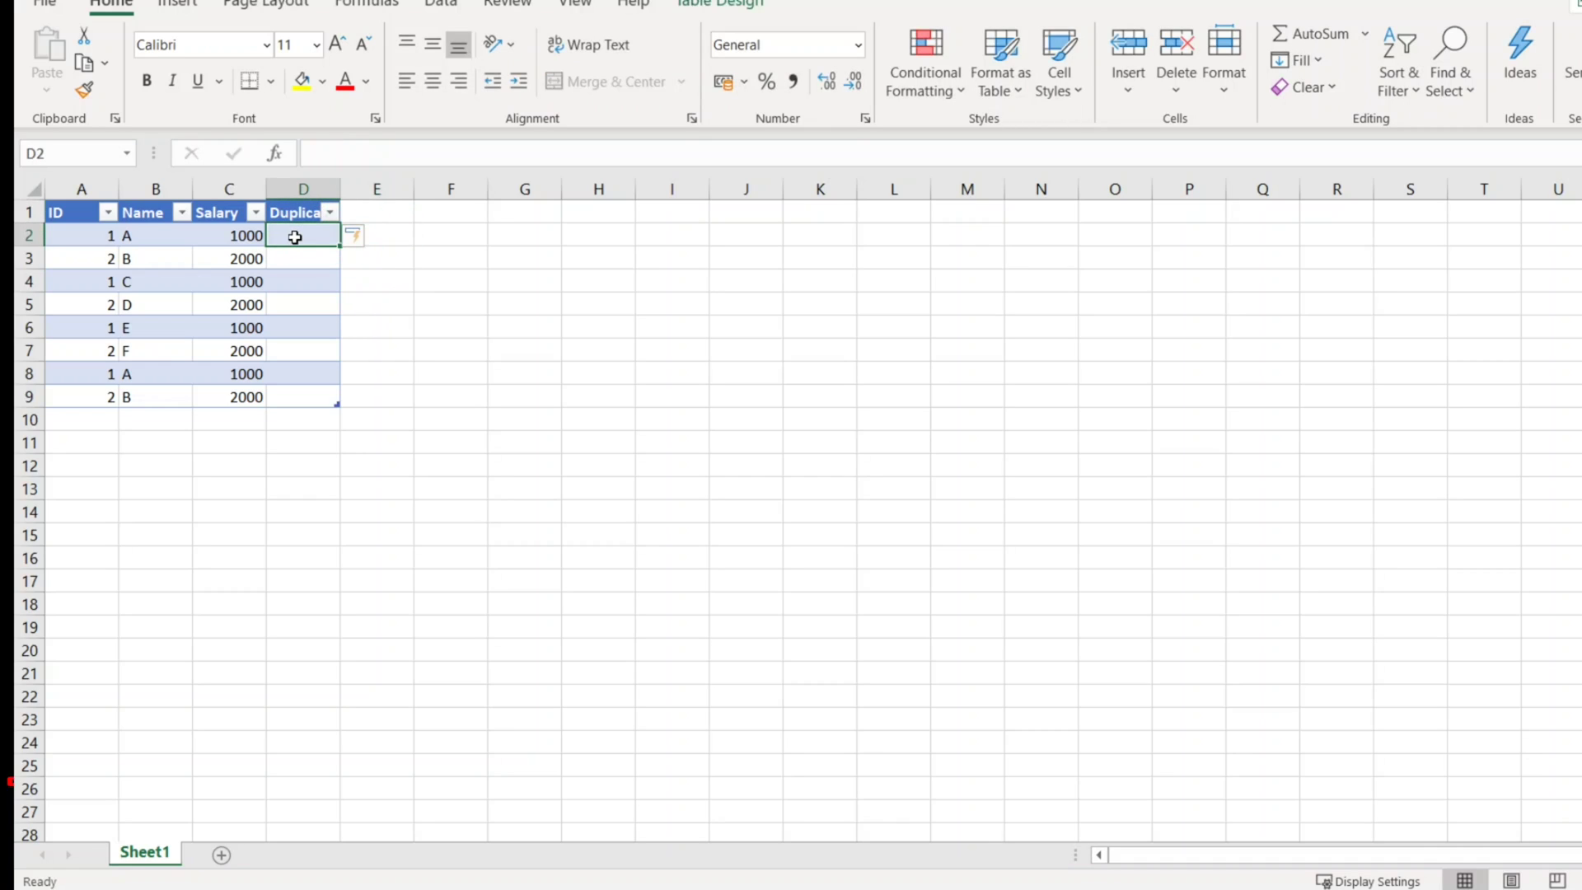
# Step: Build the formula =CONCATENATE(A2,"_",B2,"_",C2) in the Duplicate column
pyautogui.click(345, 148)
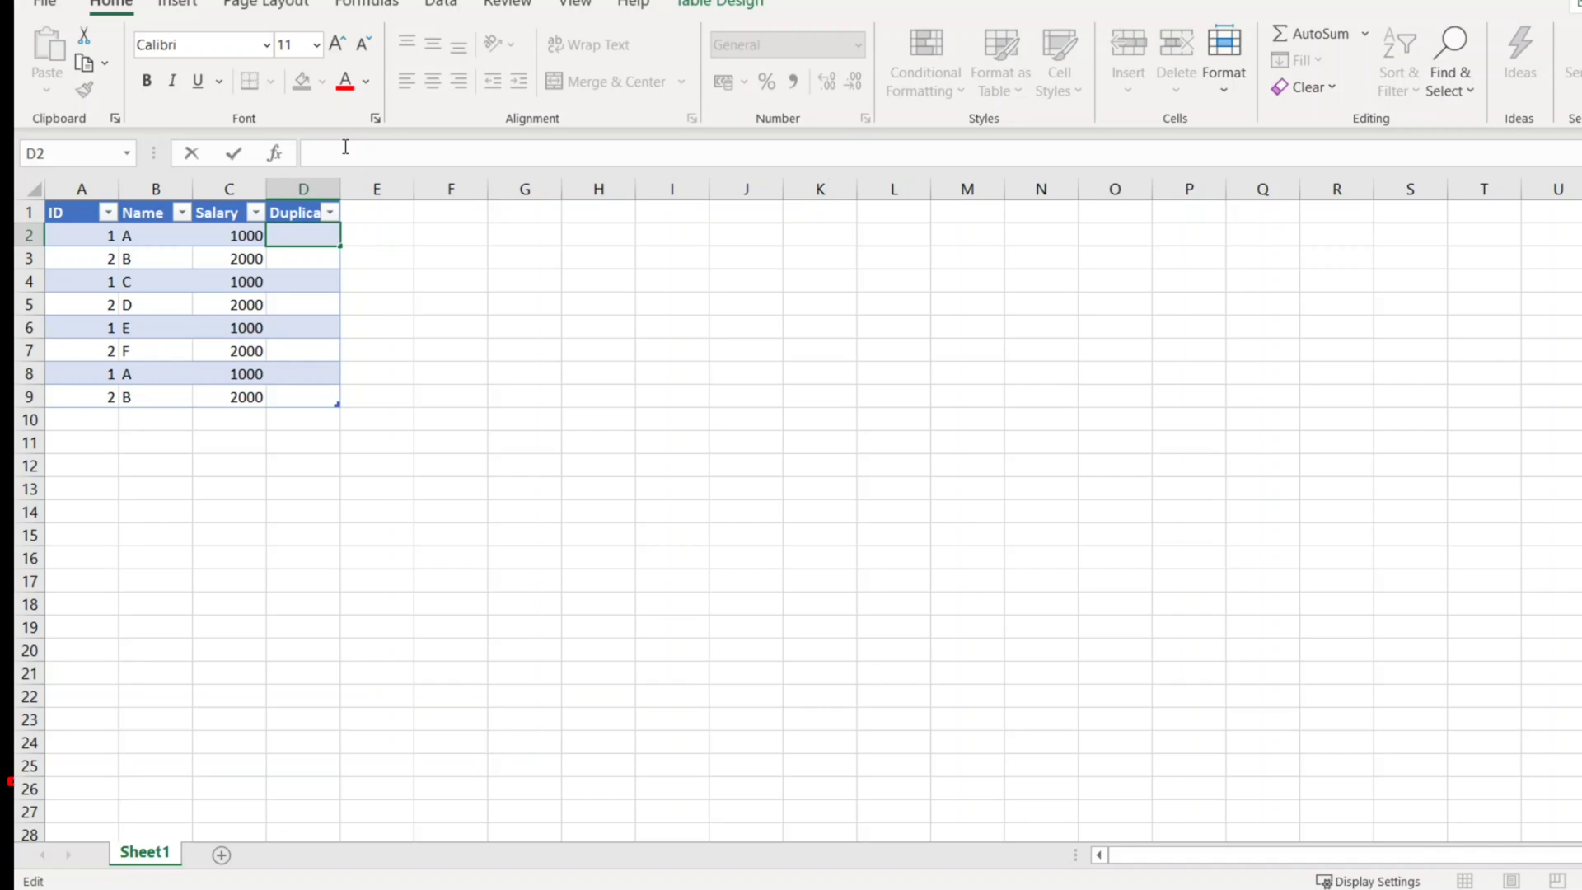
pyautogui.write('=')
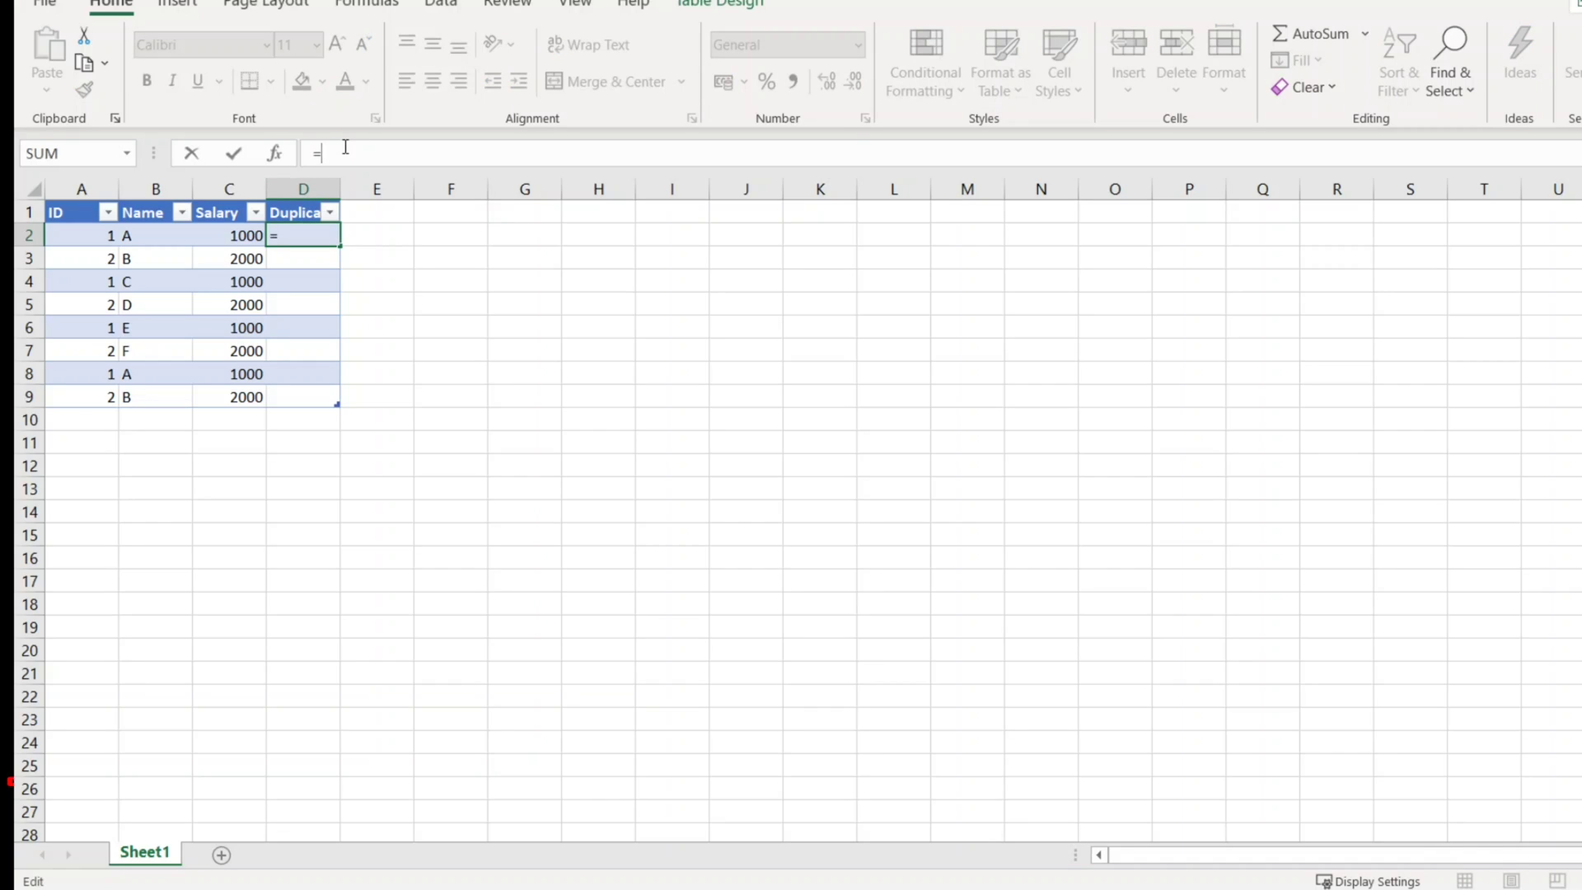
pyautogui.write('CON')
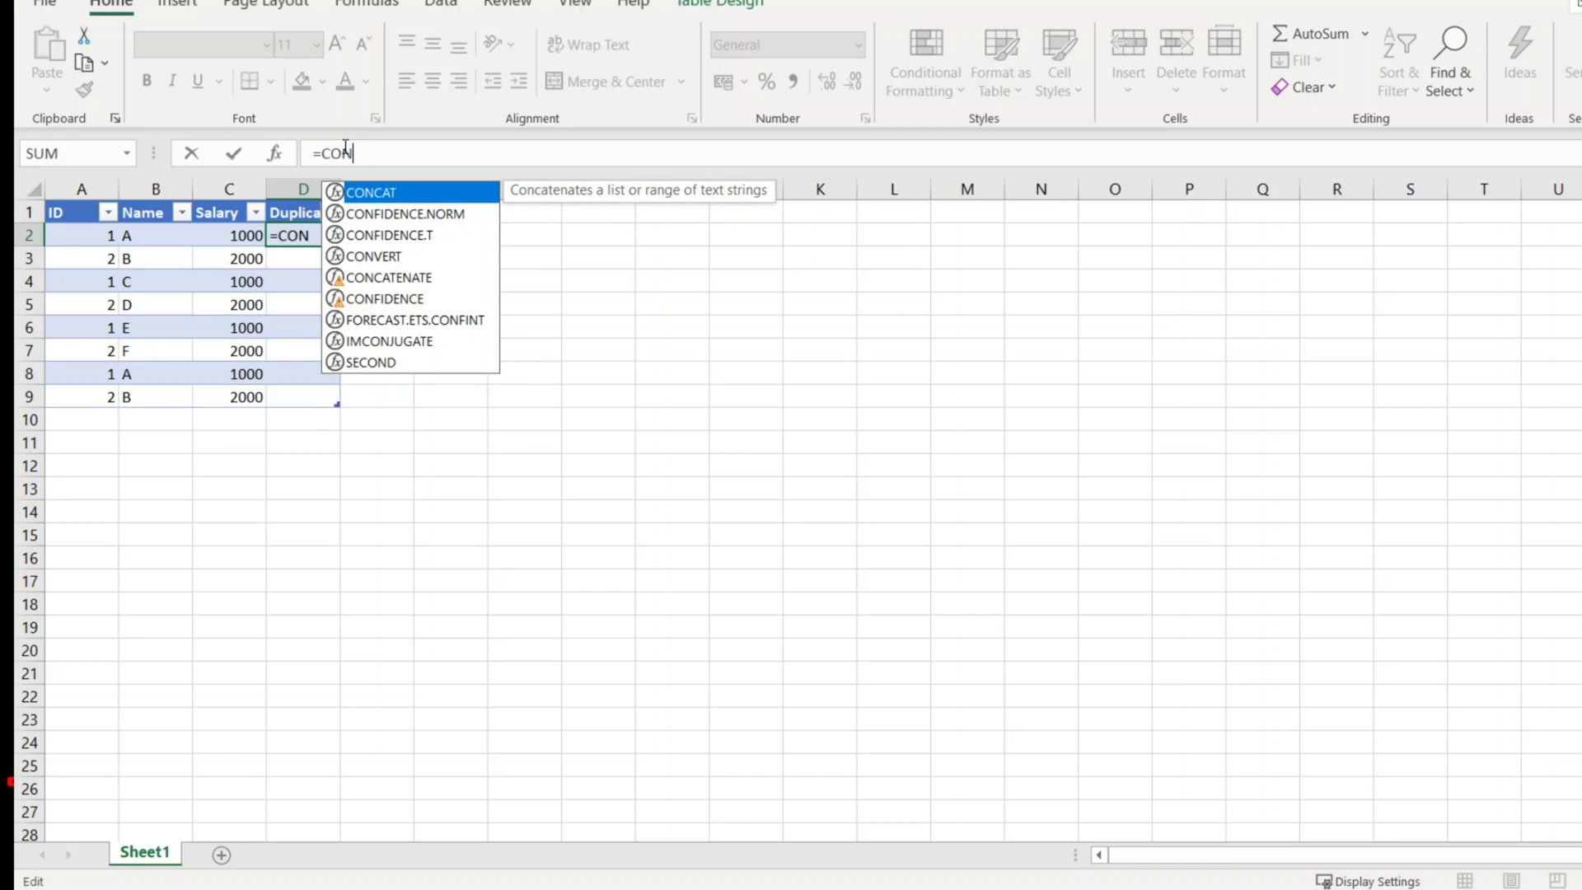
pyautogui.write('CATEN')
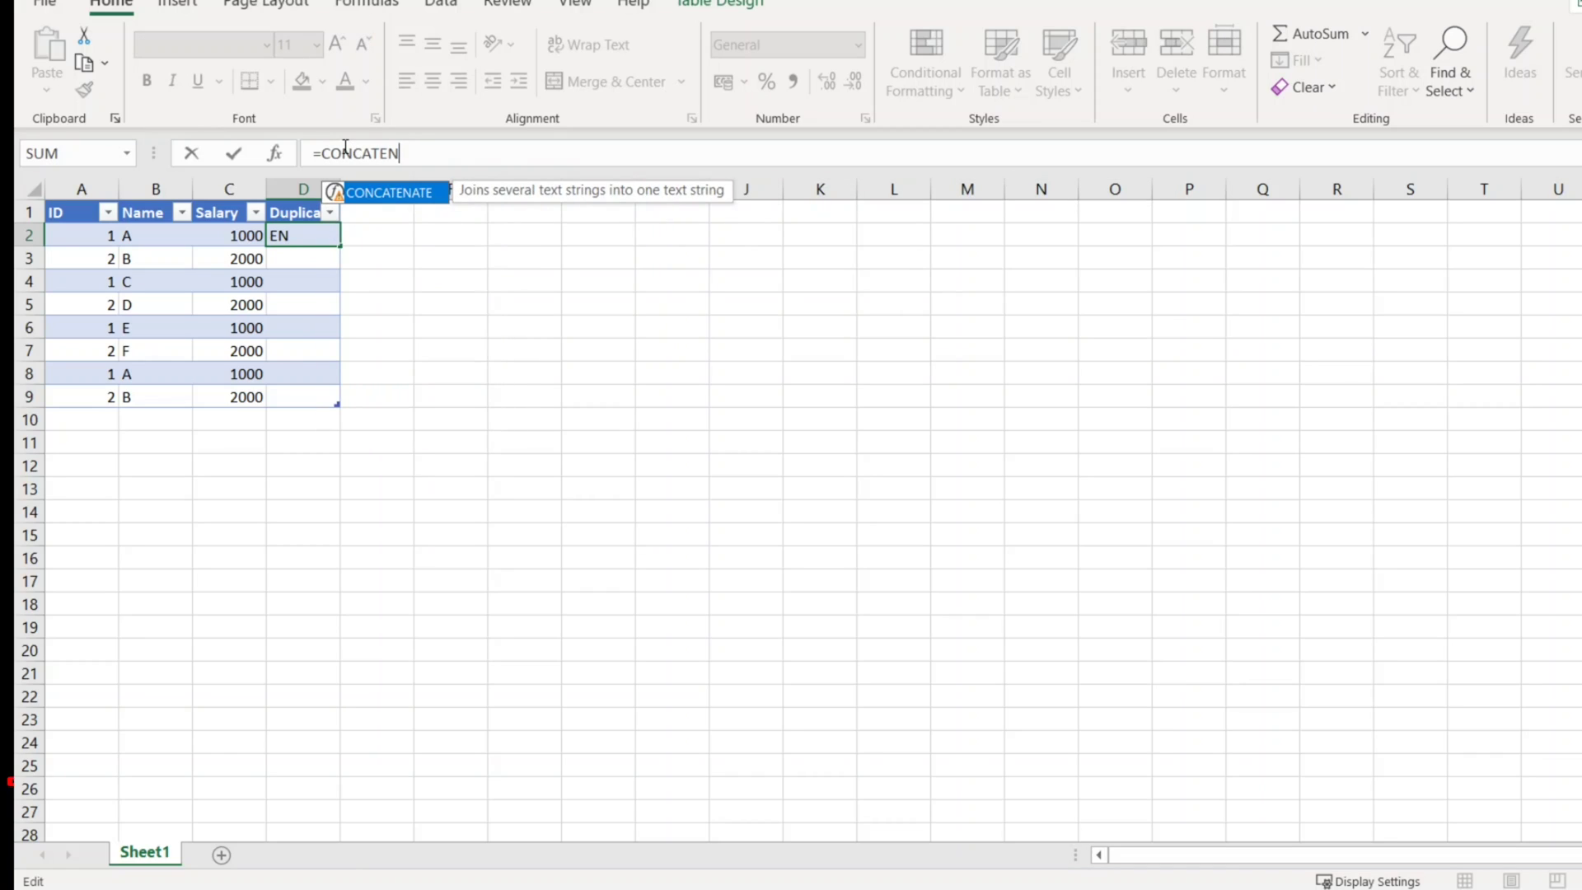
pyautogui.press('Return')
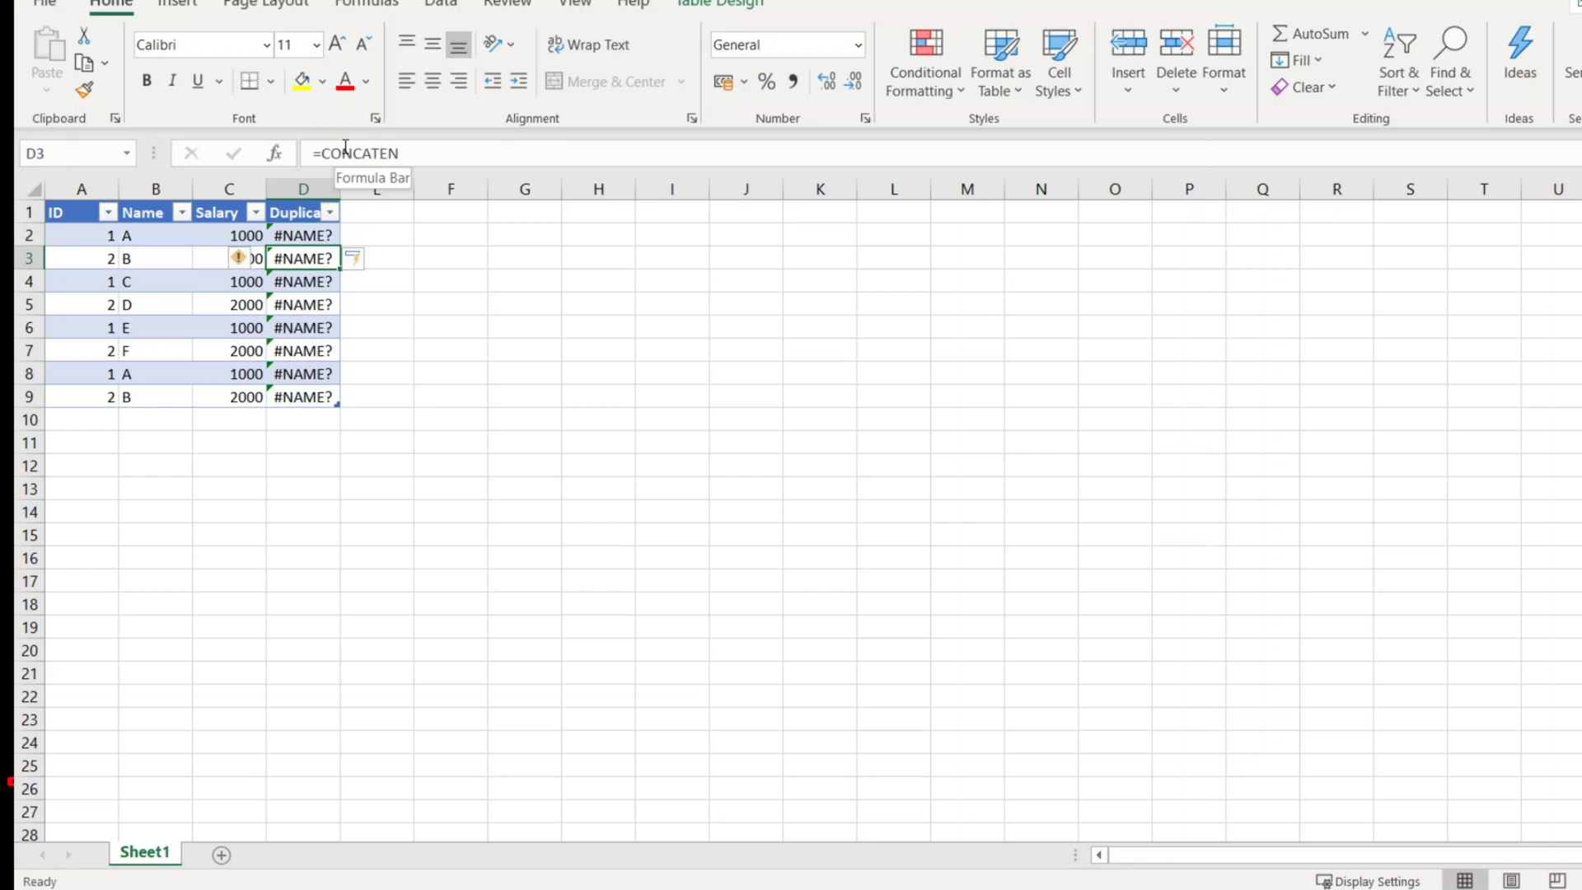
pyautogui.click(407, 163)
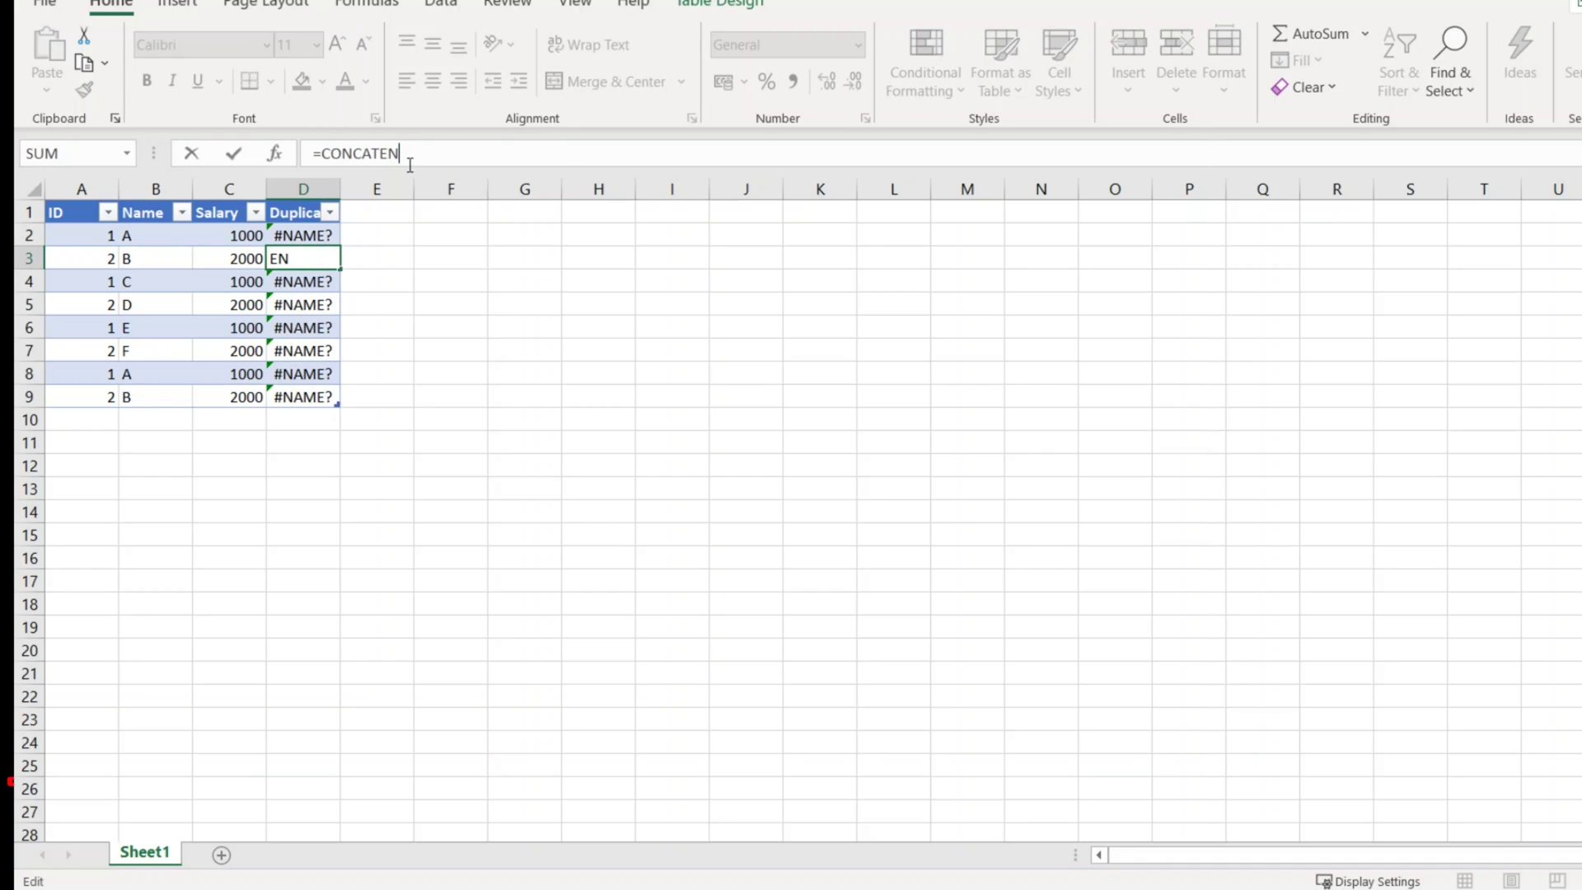
pyautogui.write('ATE')
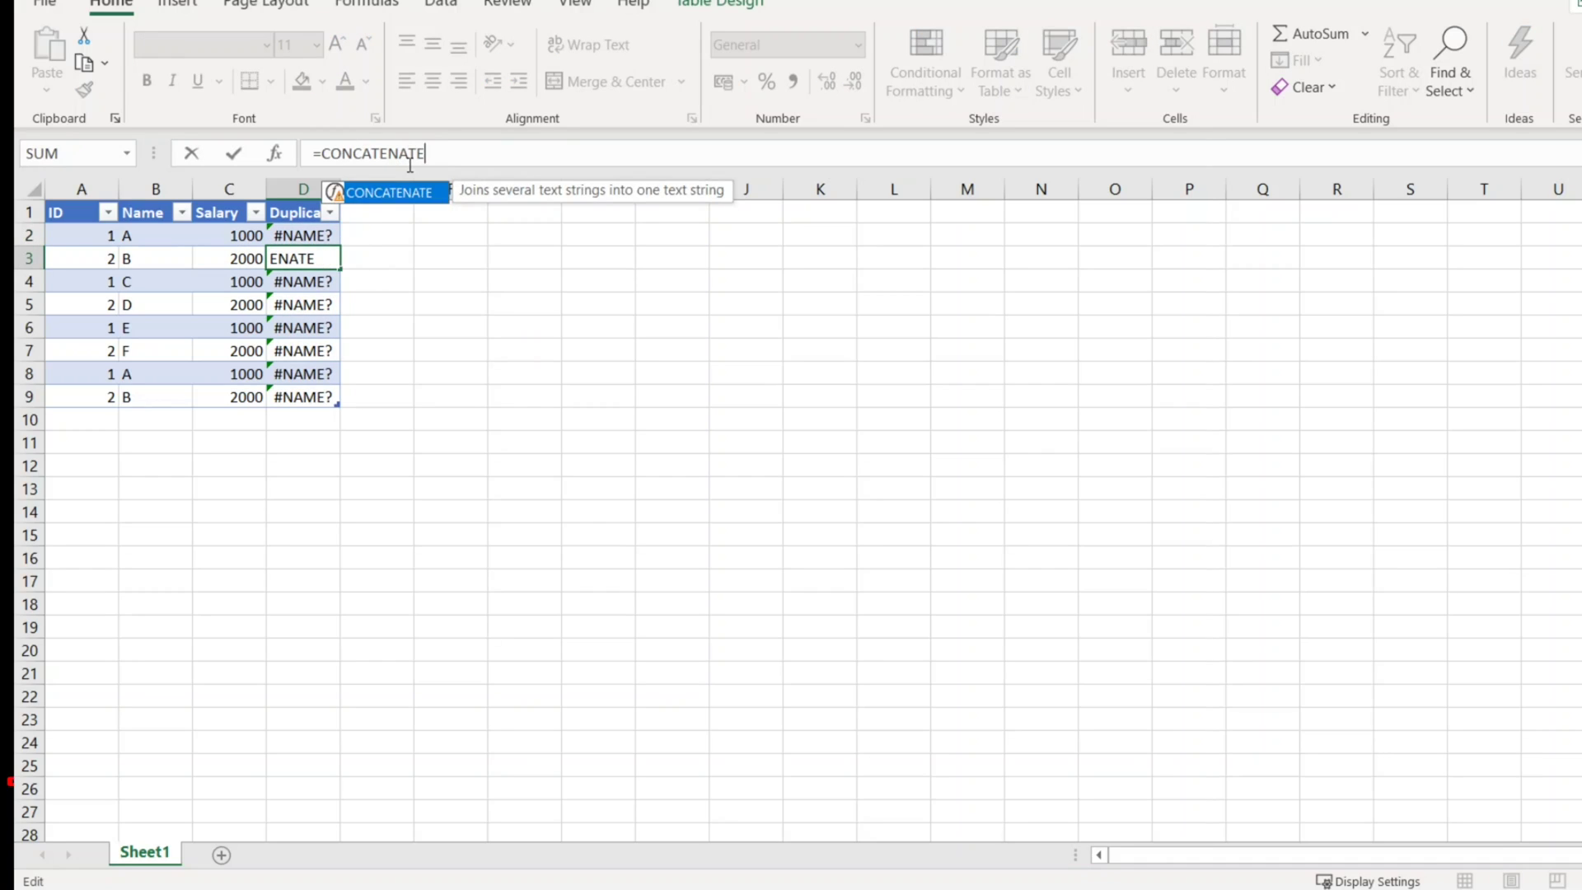
pyautogui.write('()')
pyautogui.press('BackSpace')
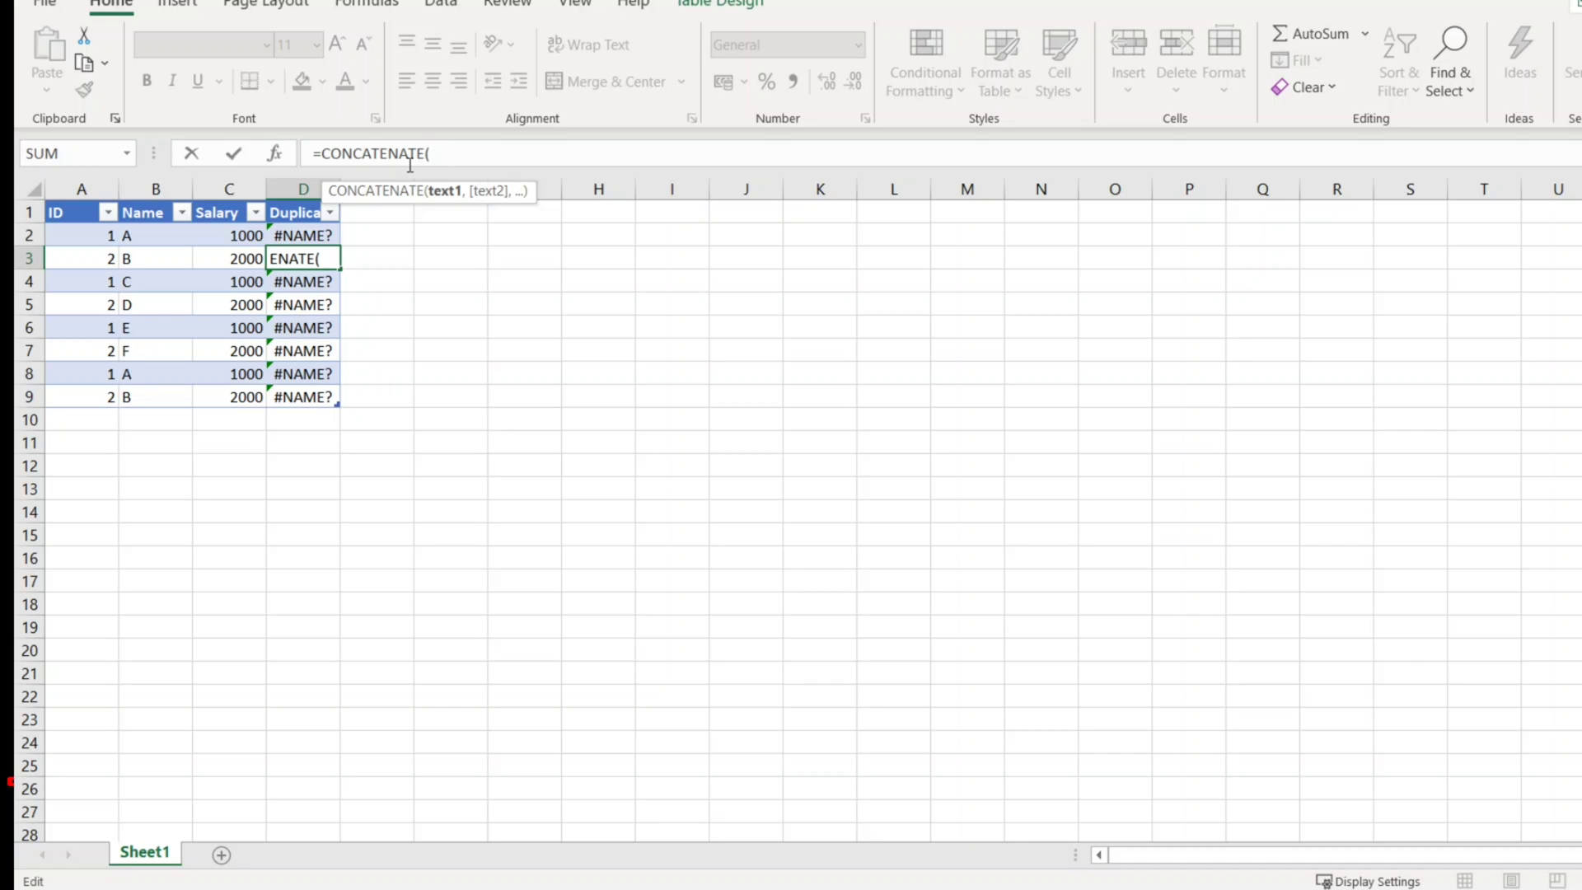
pyautogui.write('A')
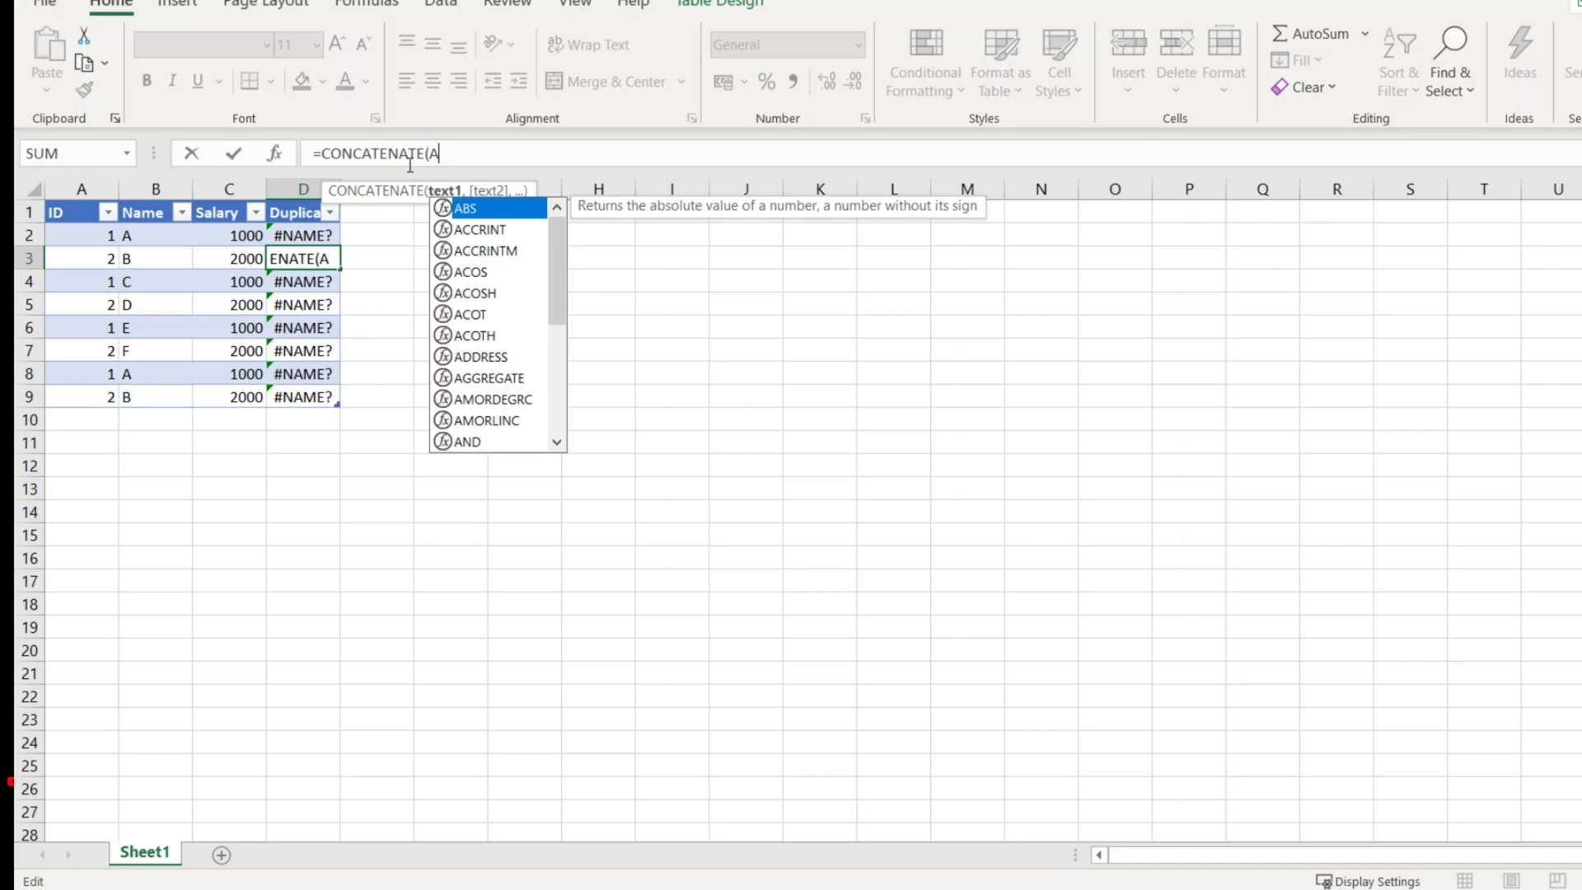
pyautogui.write('2,')
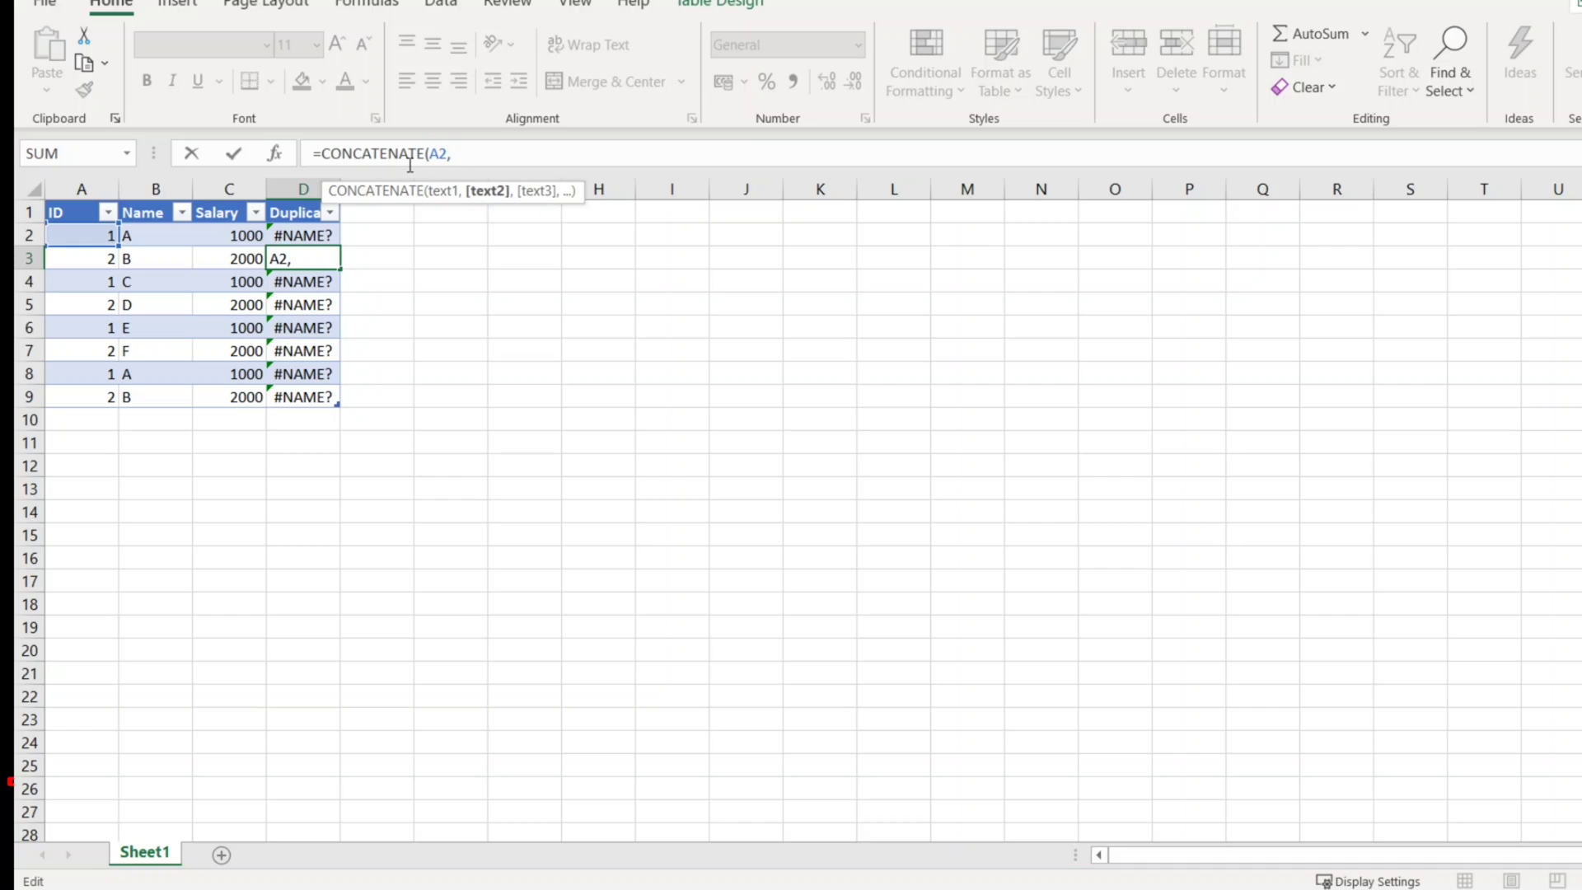
pyautogui.write('""')
pyautogui.write('_')
pyautogui.write(',')
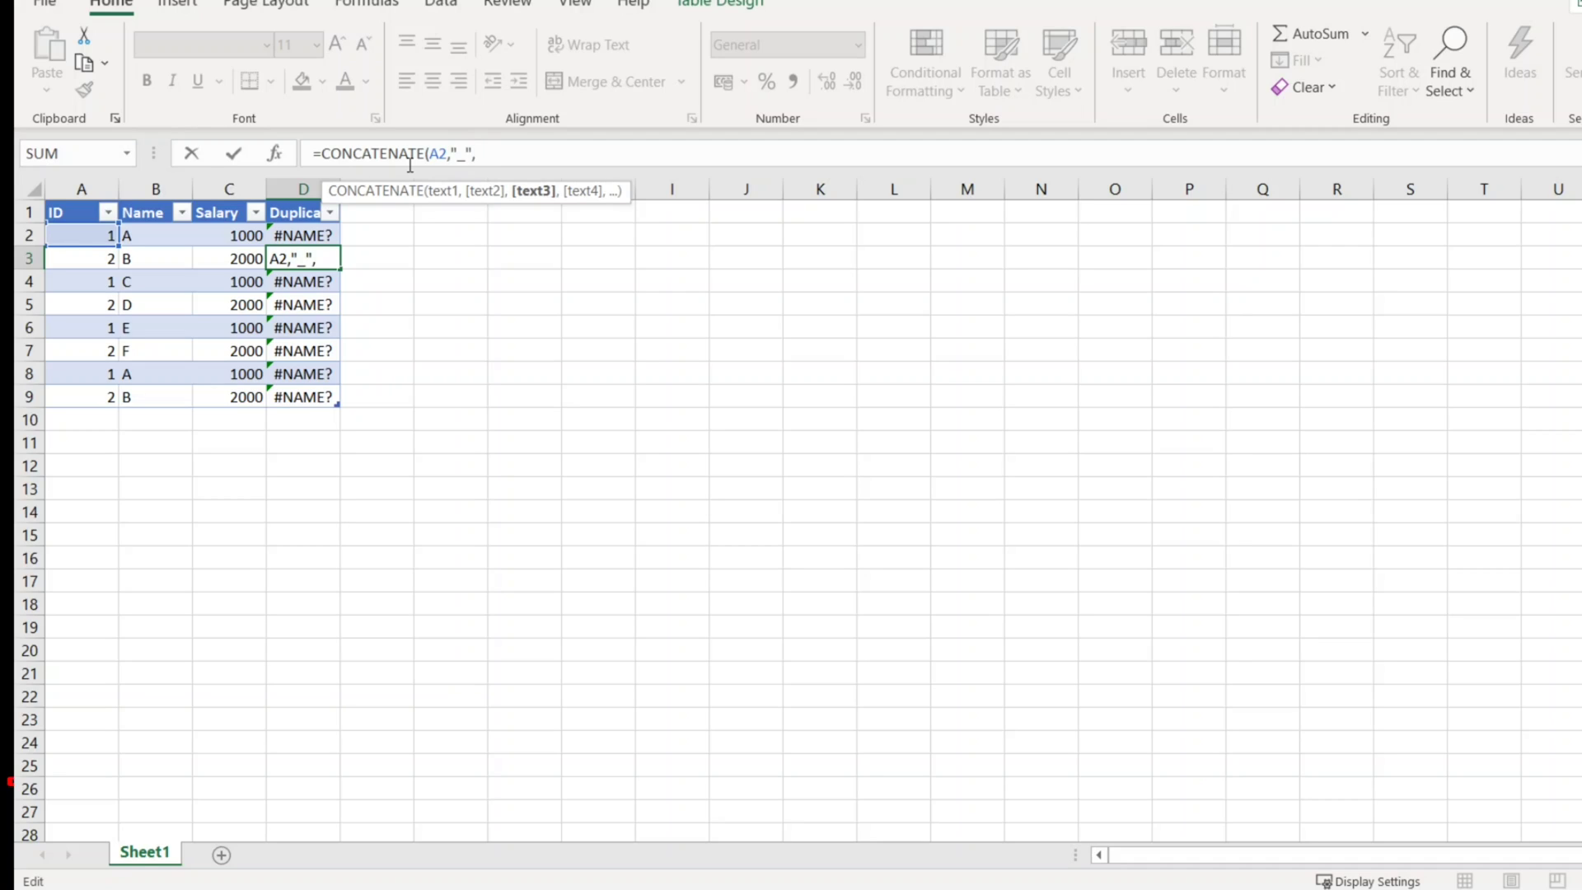
pyautogui.write('B2')
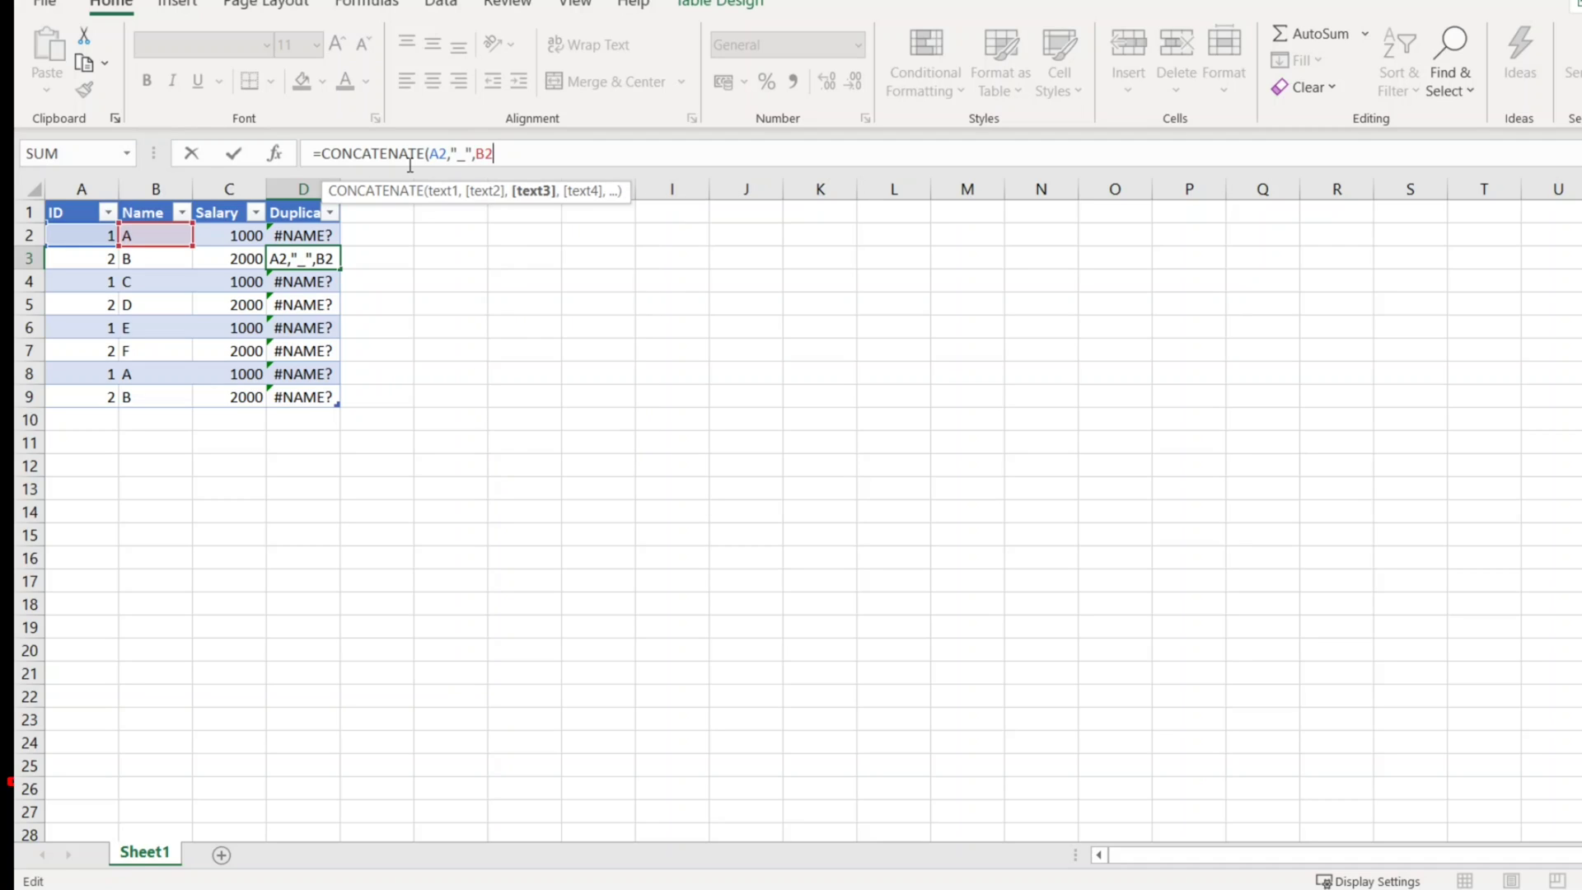
pyautogui.write(',"_""_')
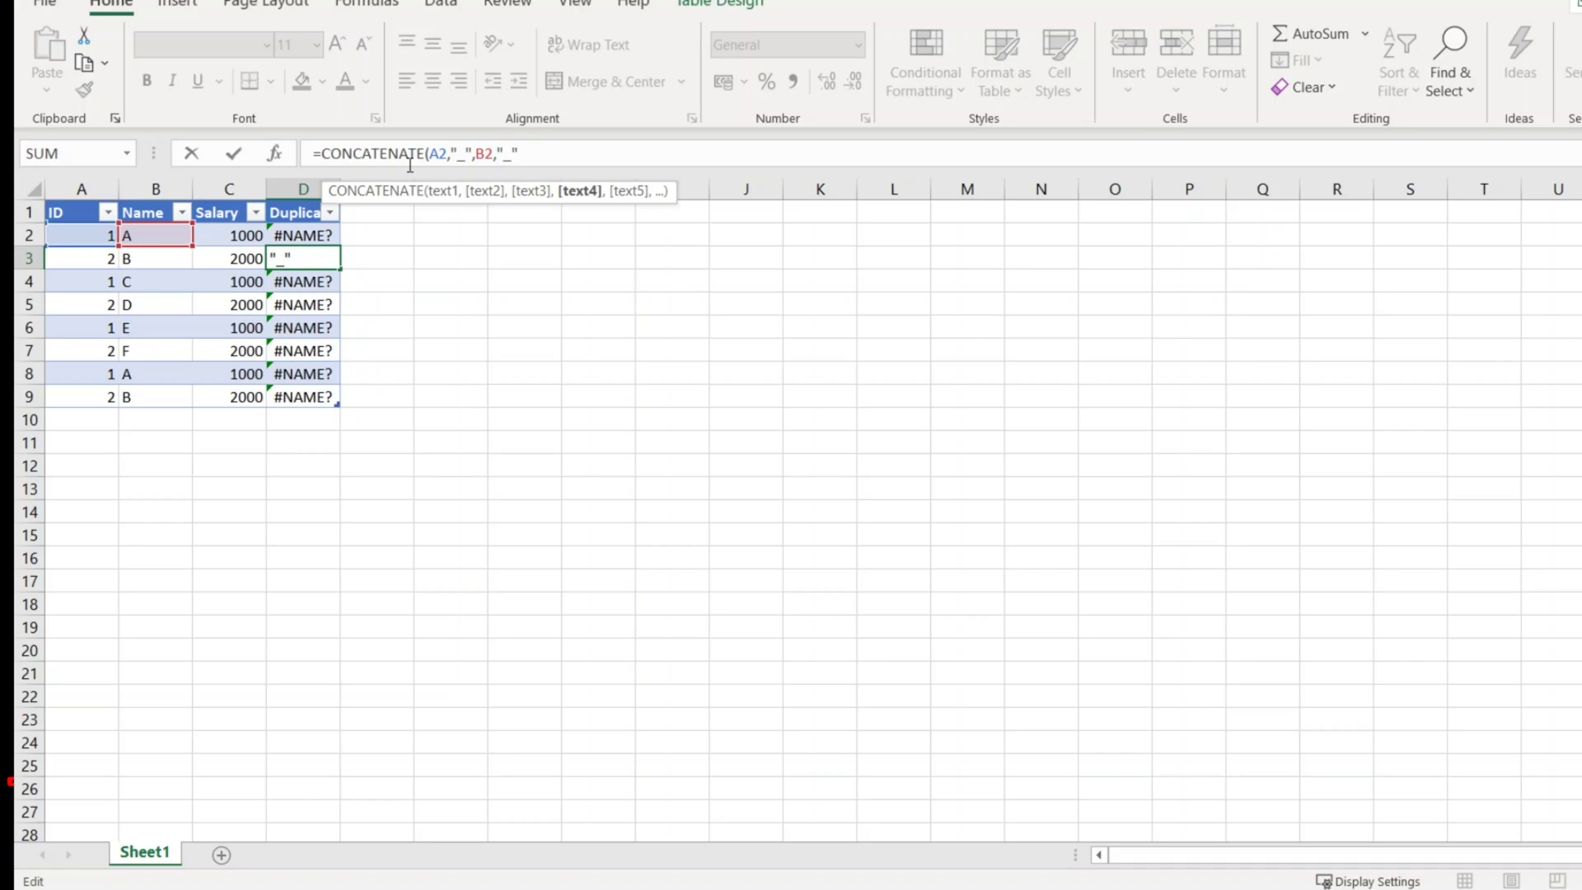
pyautogui.press('Right')
pyautogui.write(',C2')
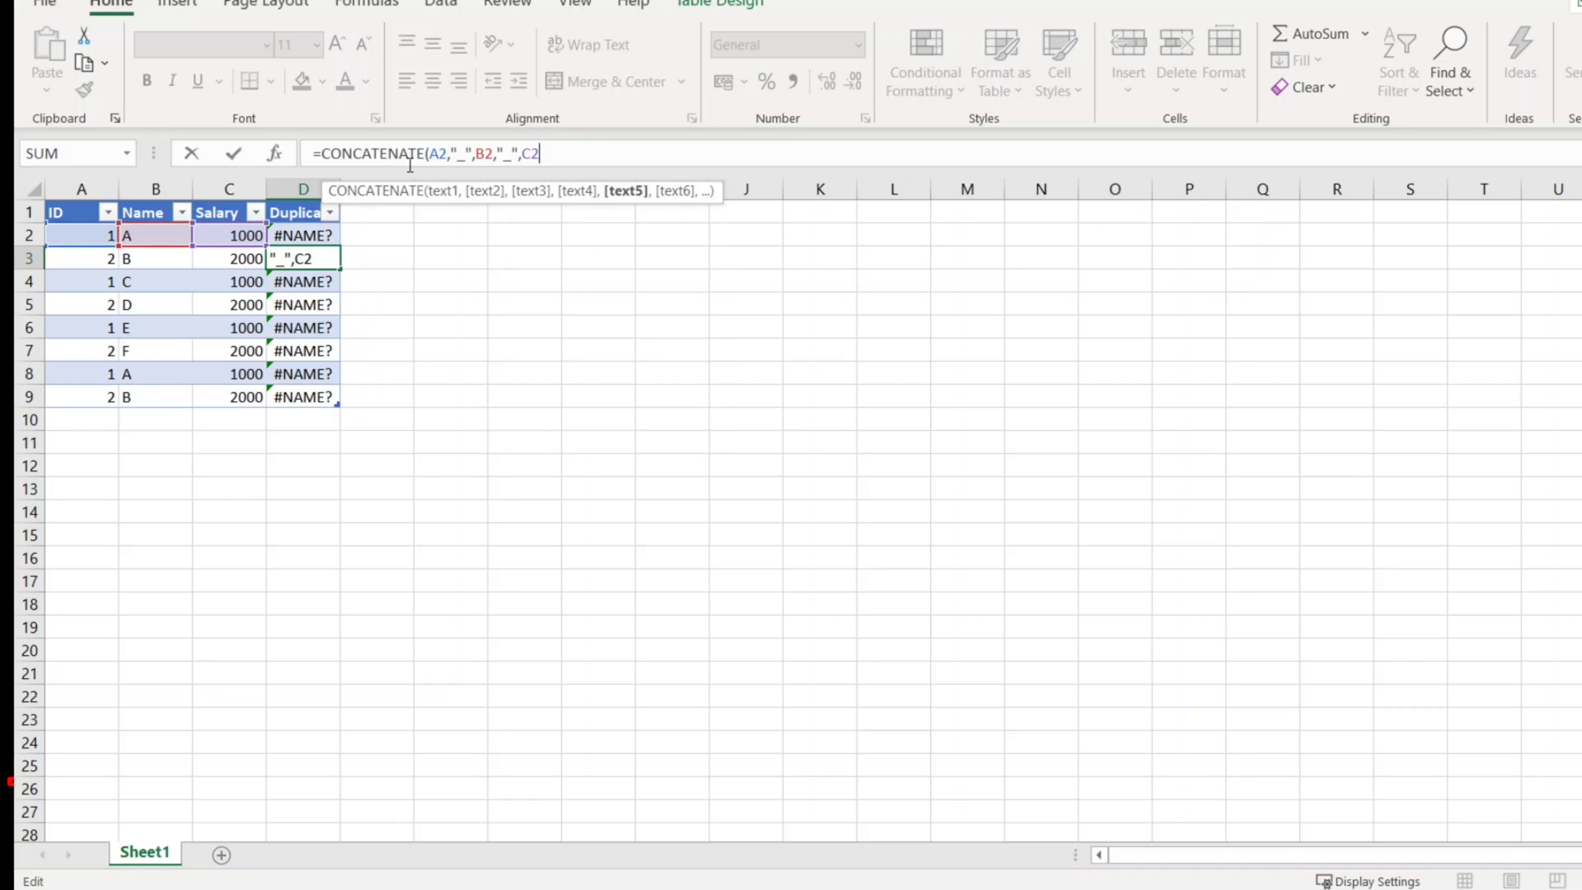
pyautogui.write(')')
pyautogui.press('Return')
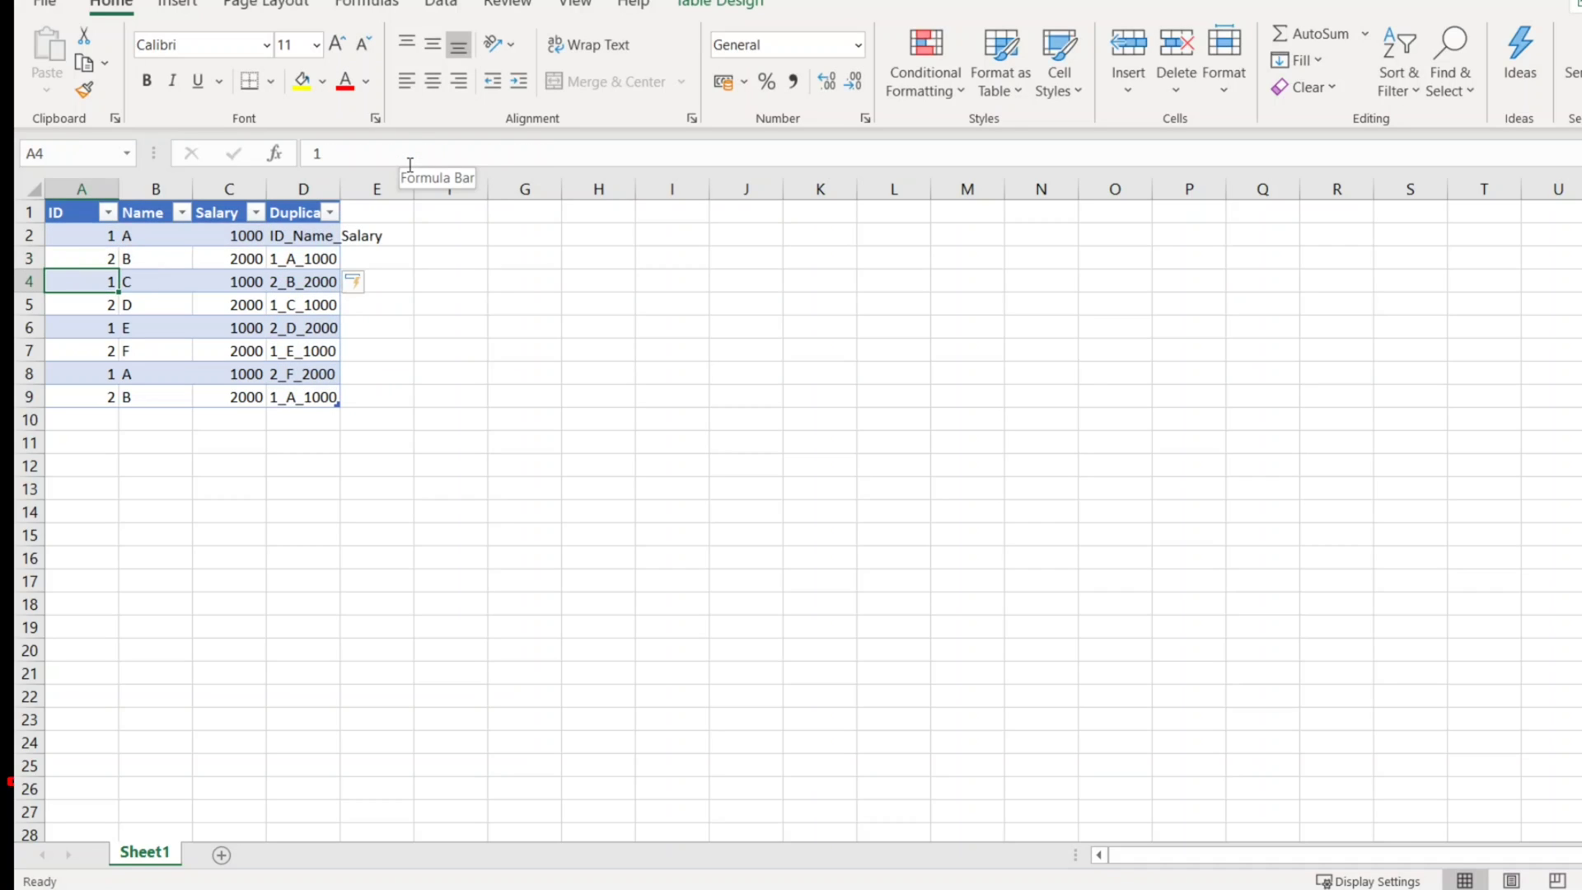
# Step: Autofit column D, undo the latest changes, and reselect D2
pyautogui.doubleClick(340, 189)
pyautogui.click(540, 304)
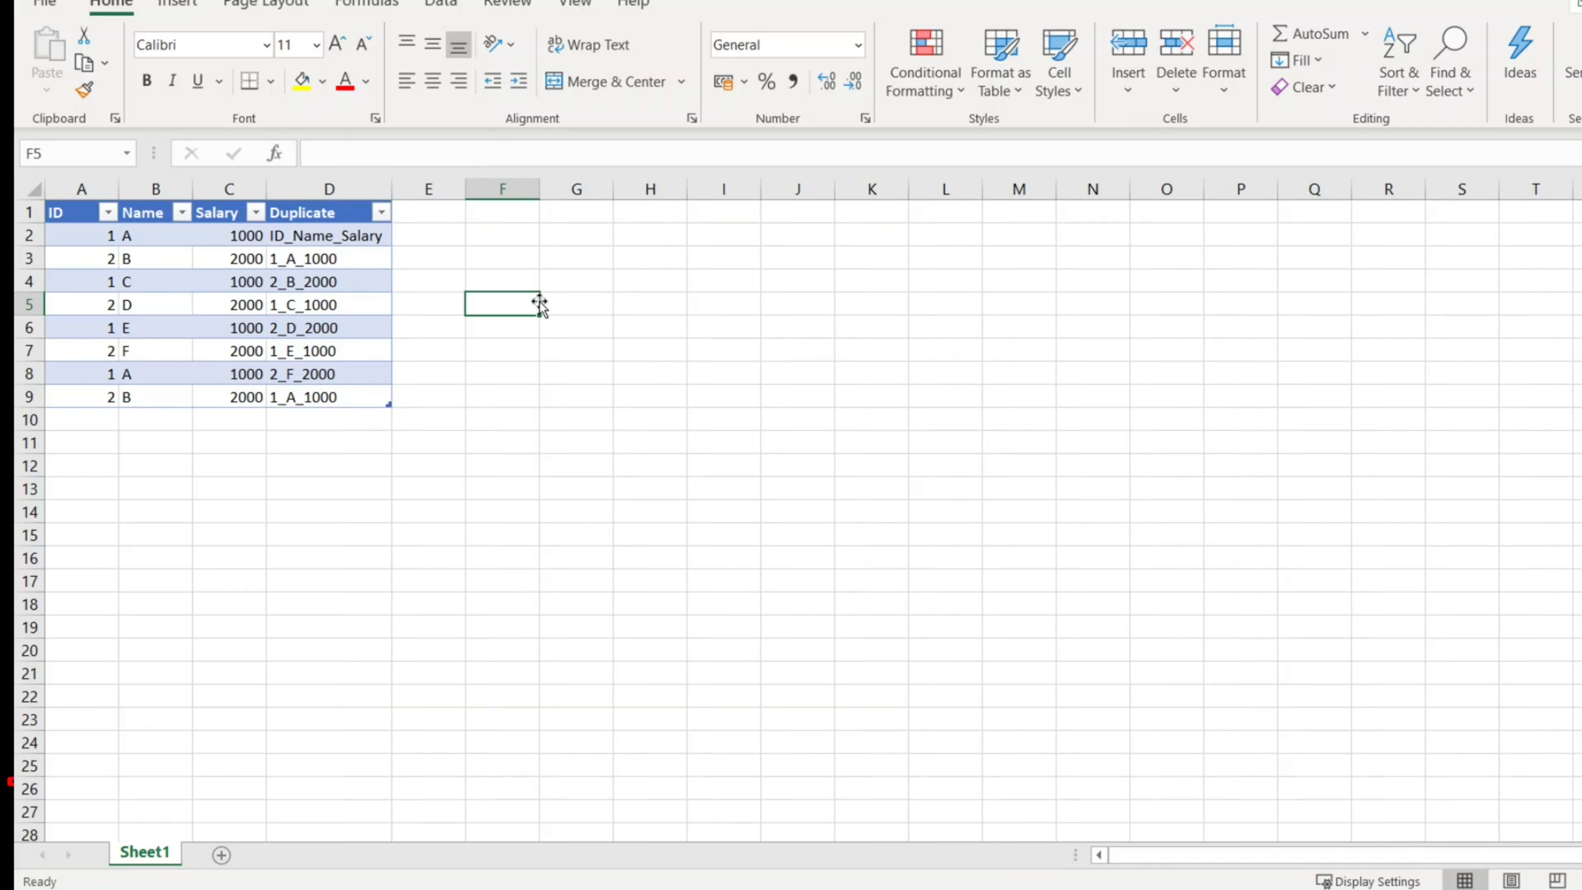
pyautogui.click(385, 239)
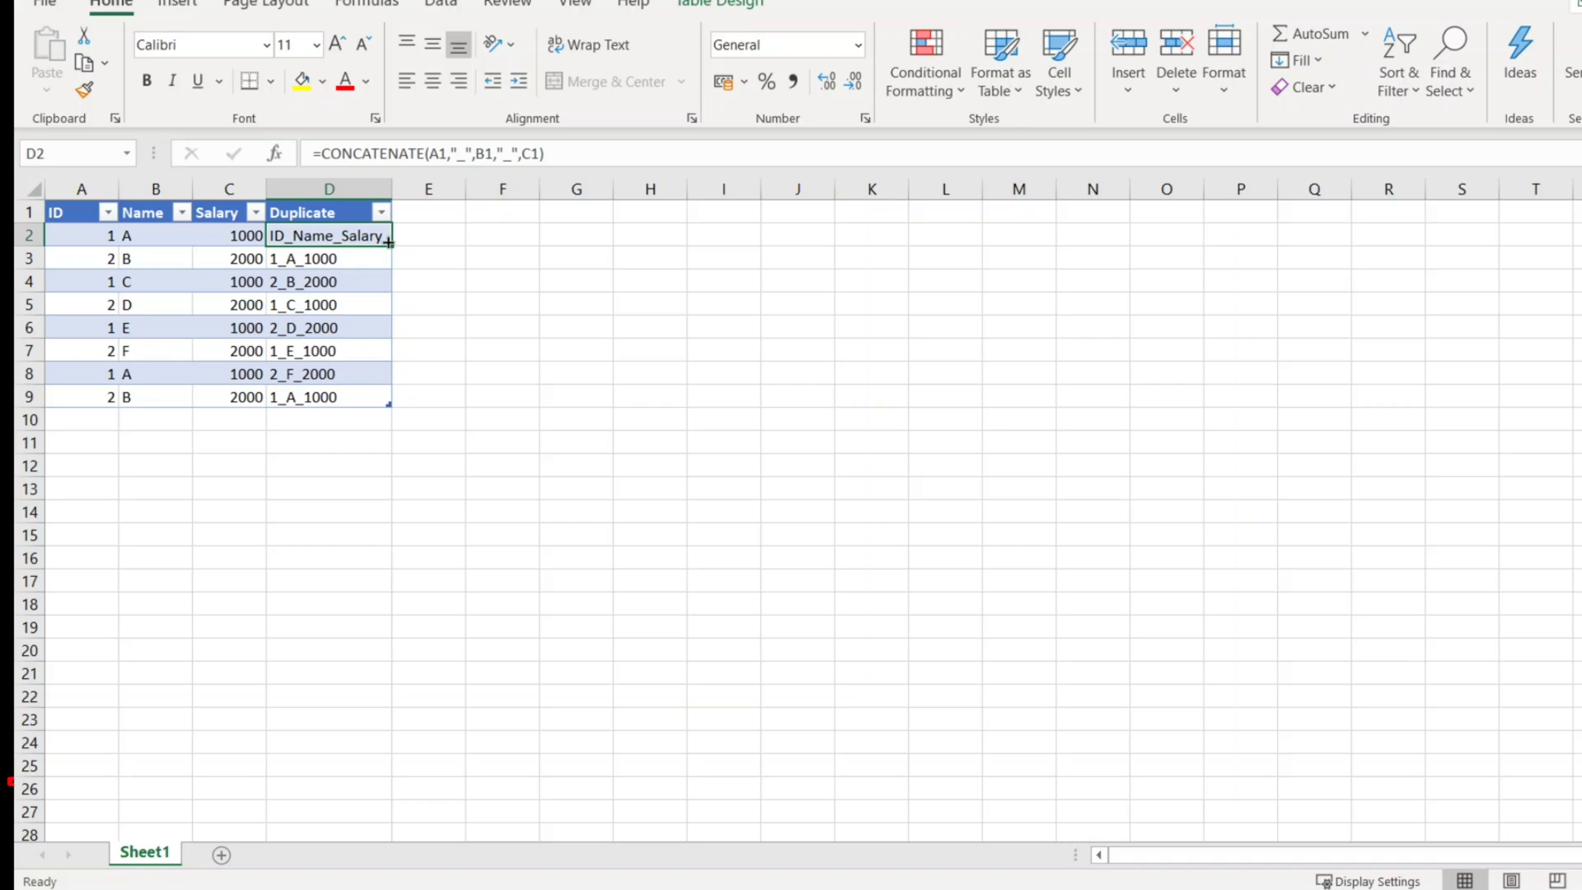
pyautogui.hotkey('ctrl', 'z')
pyautogui.hotkey('ctrl', 'z')
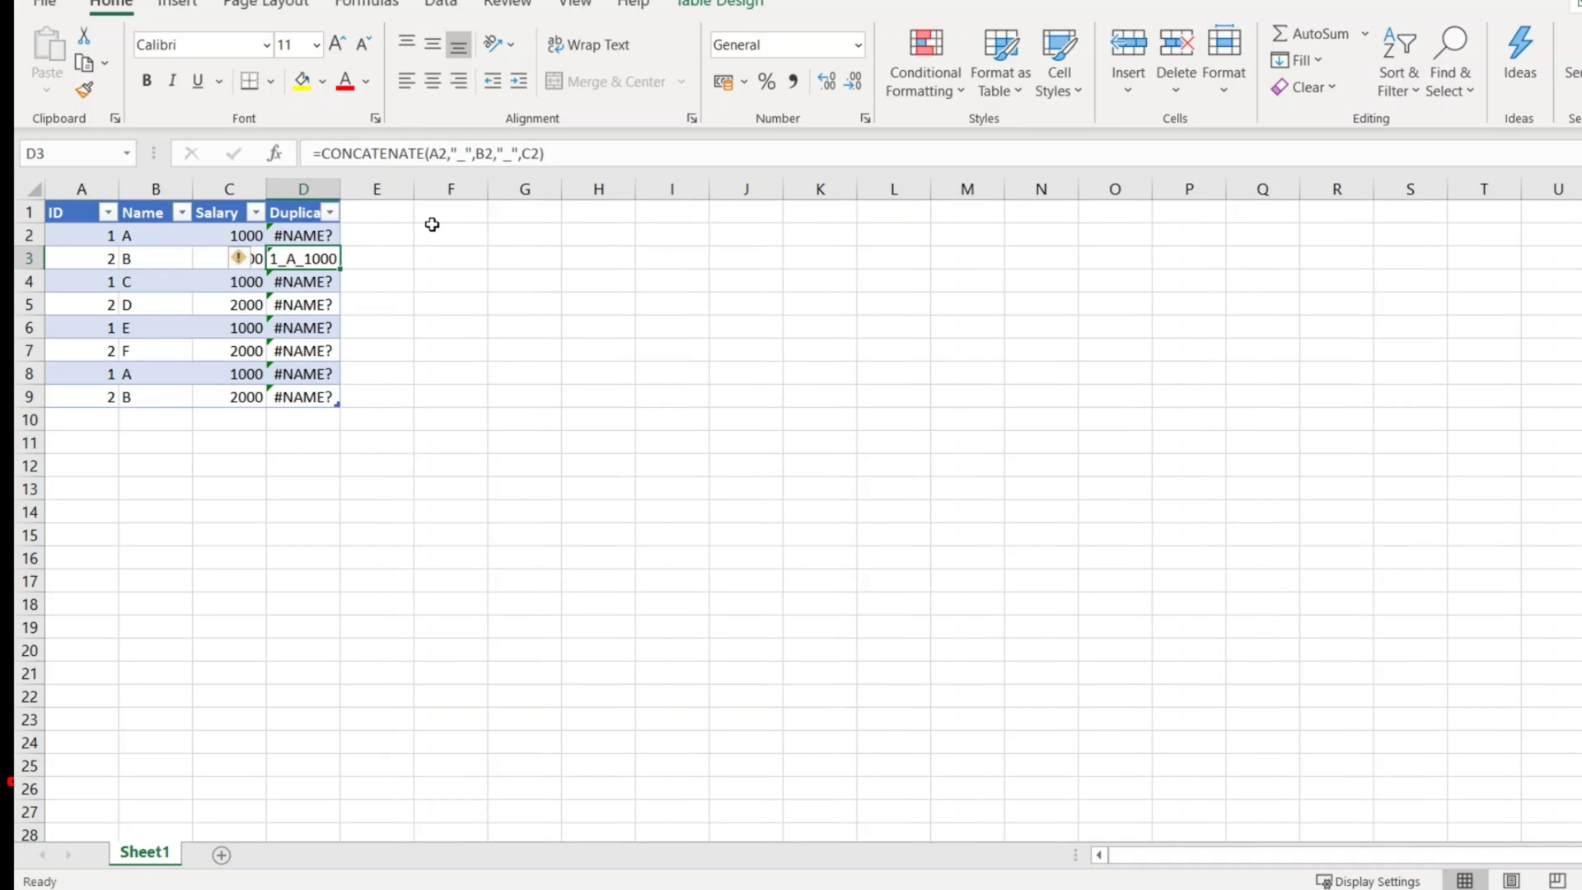
pyautogui.hotkey('ctrl', 'a')
pyautogui.click(357, 234)
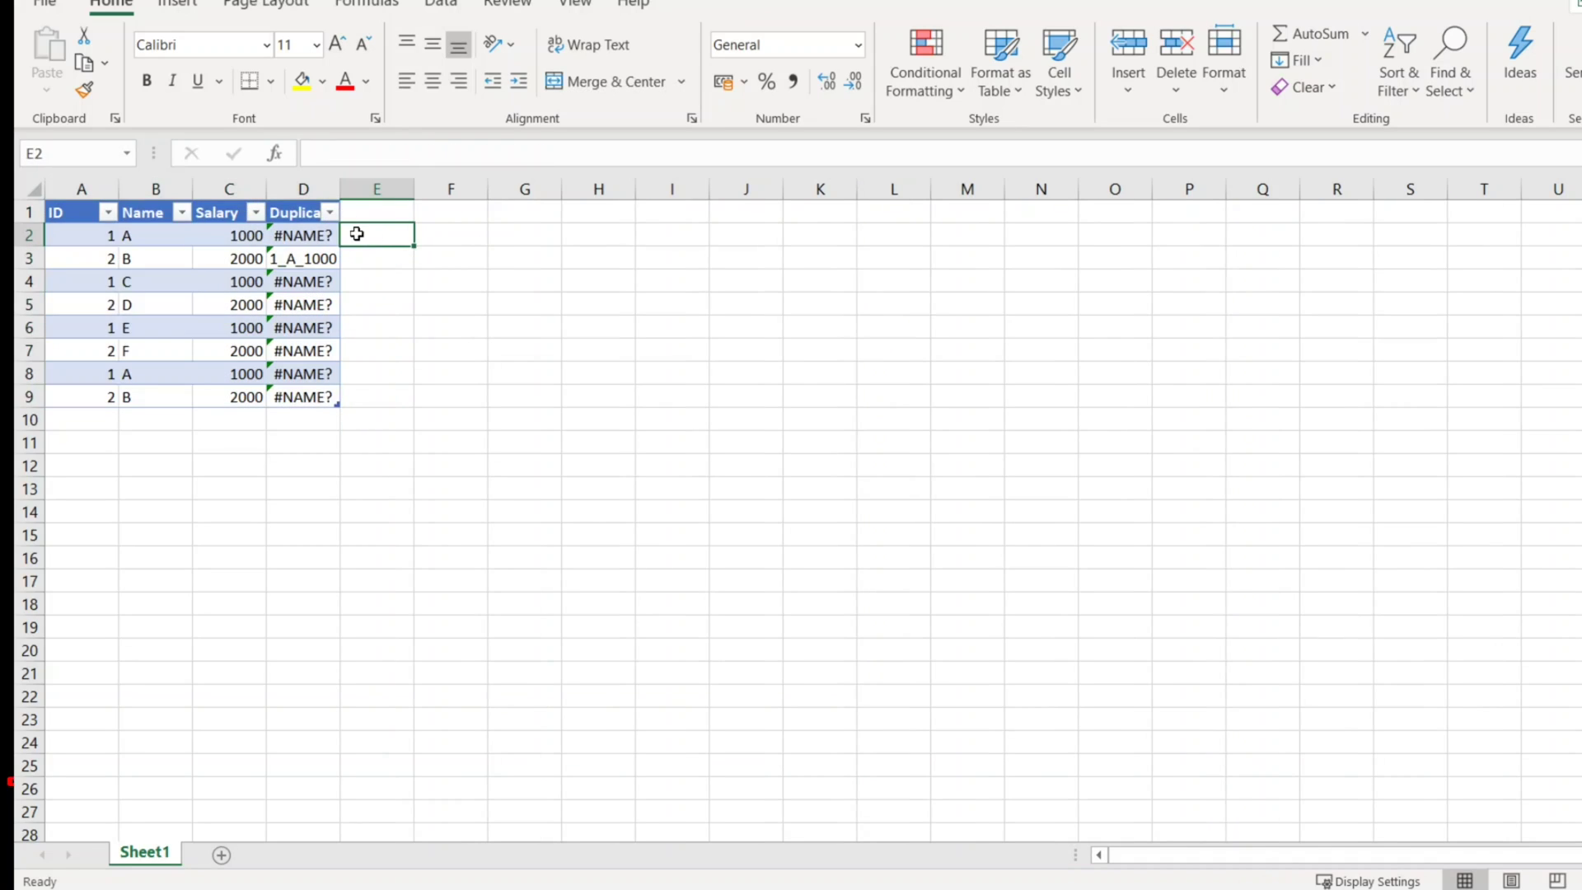
pyautogui.click(330, 235)
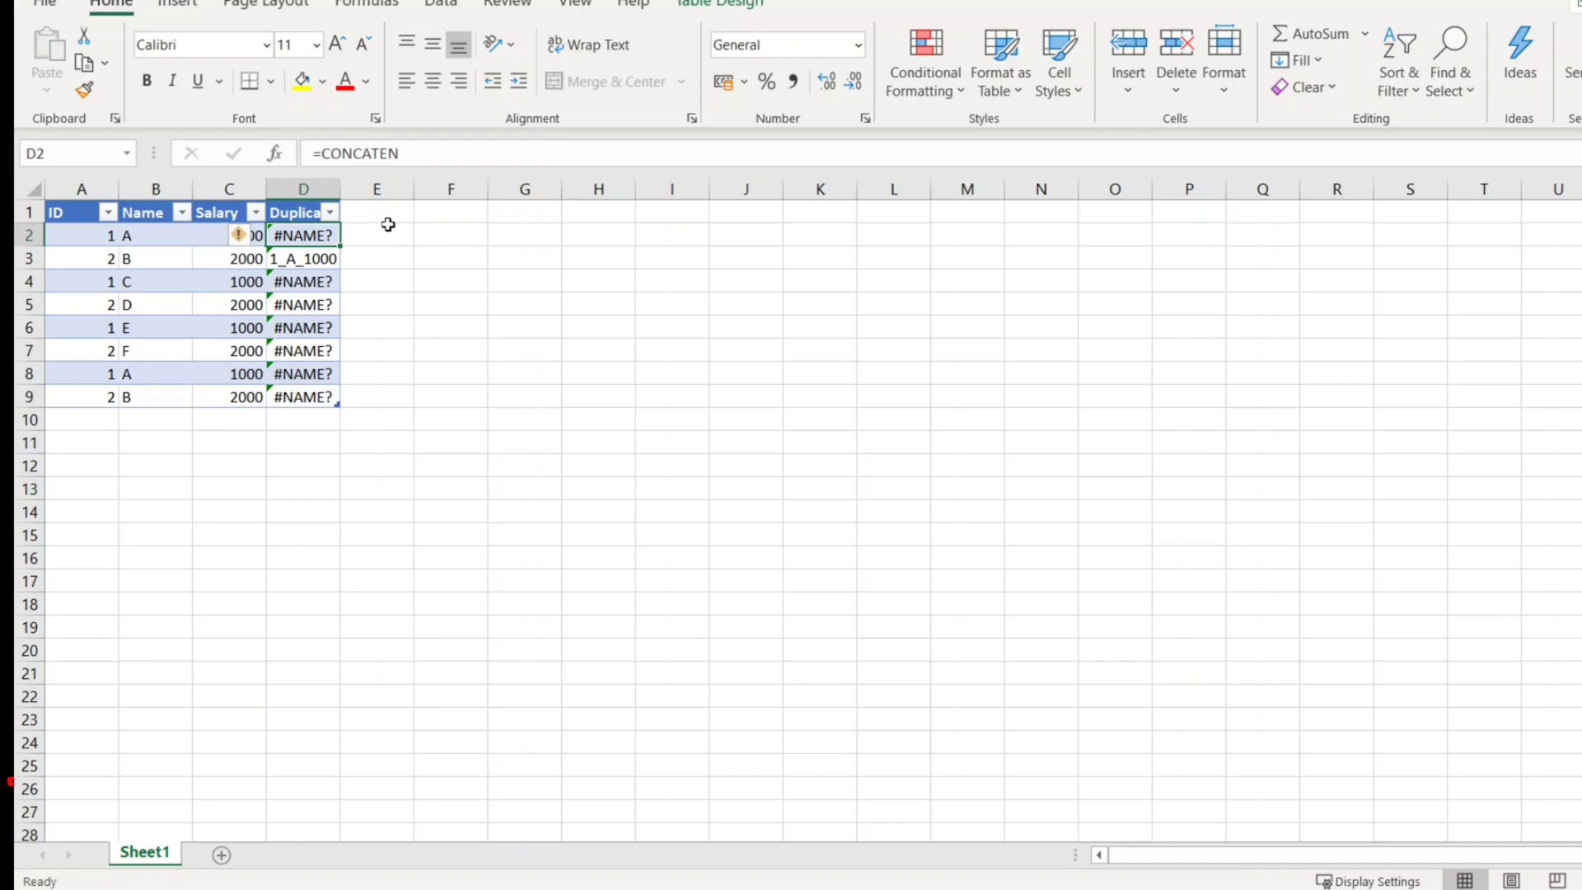
# Step: Finish D2's =CONCATENATE(A2,"_",B2,"_",C2) to fill the Duplicate column, then widen column D
pyautogui.moveTo(339, 246); pyautogui.dragTo(349, 398)
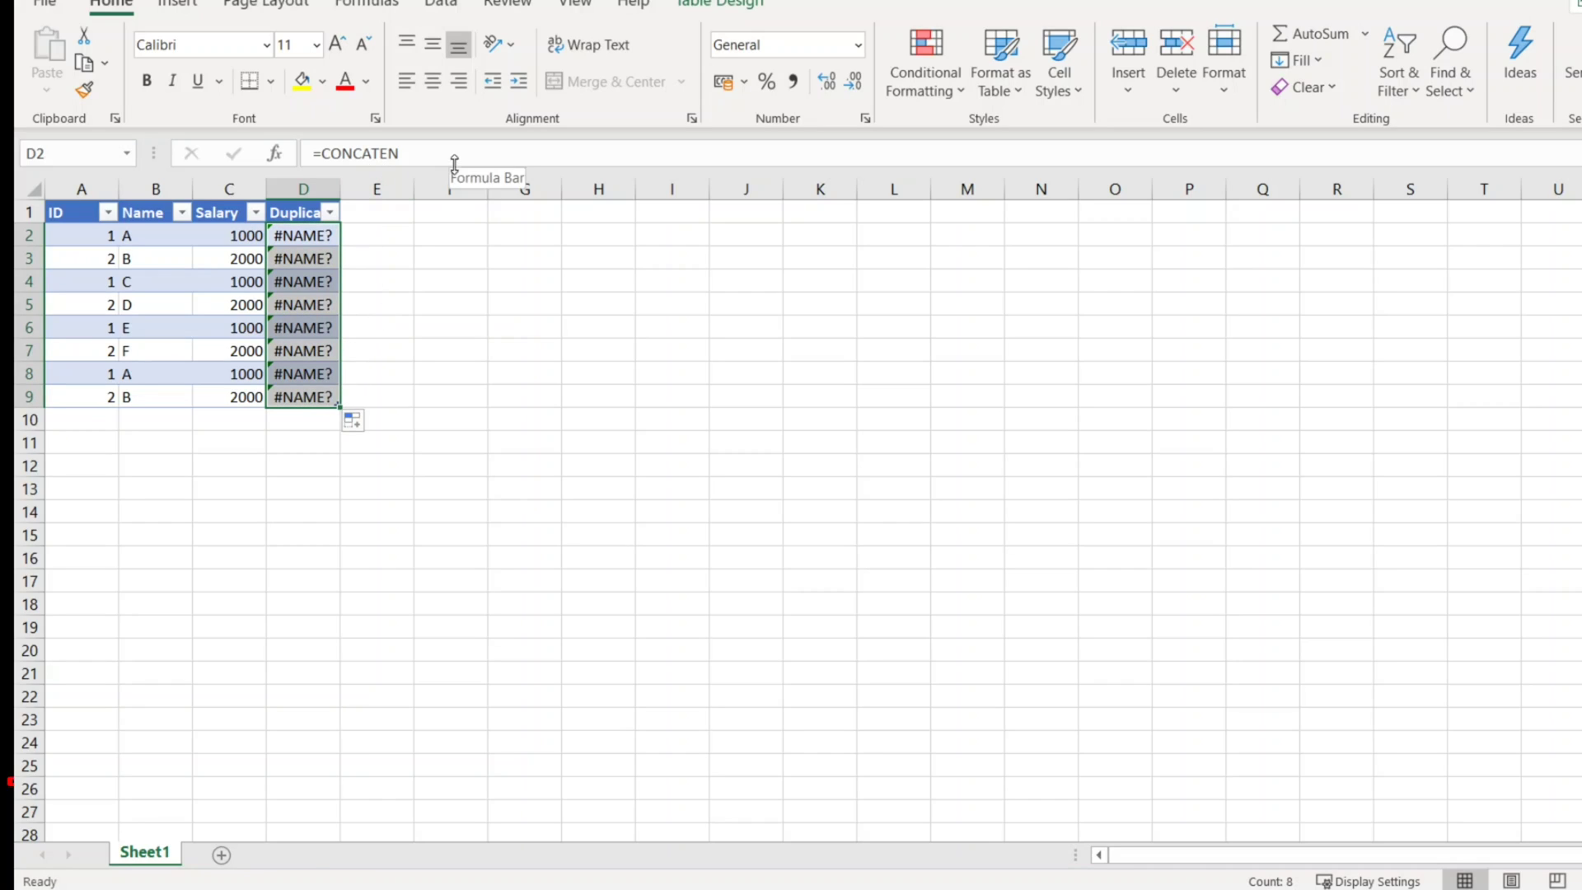
pyautogui.click(454, 160)
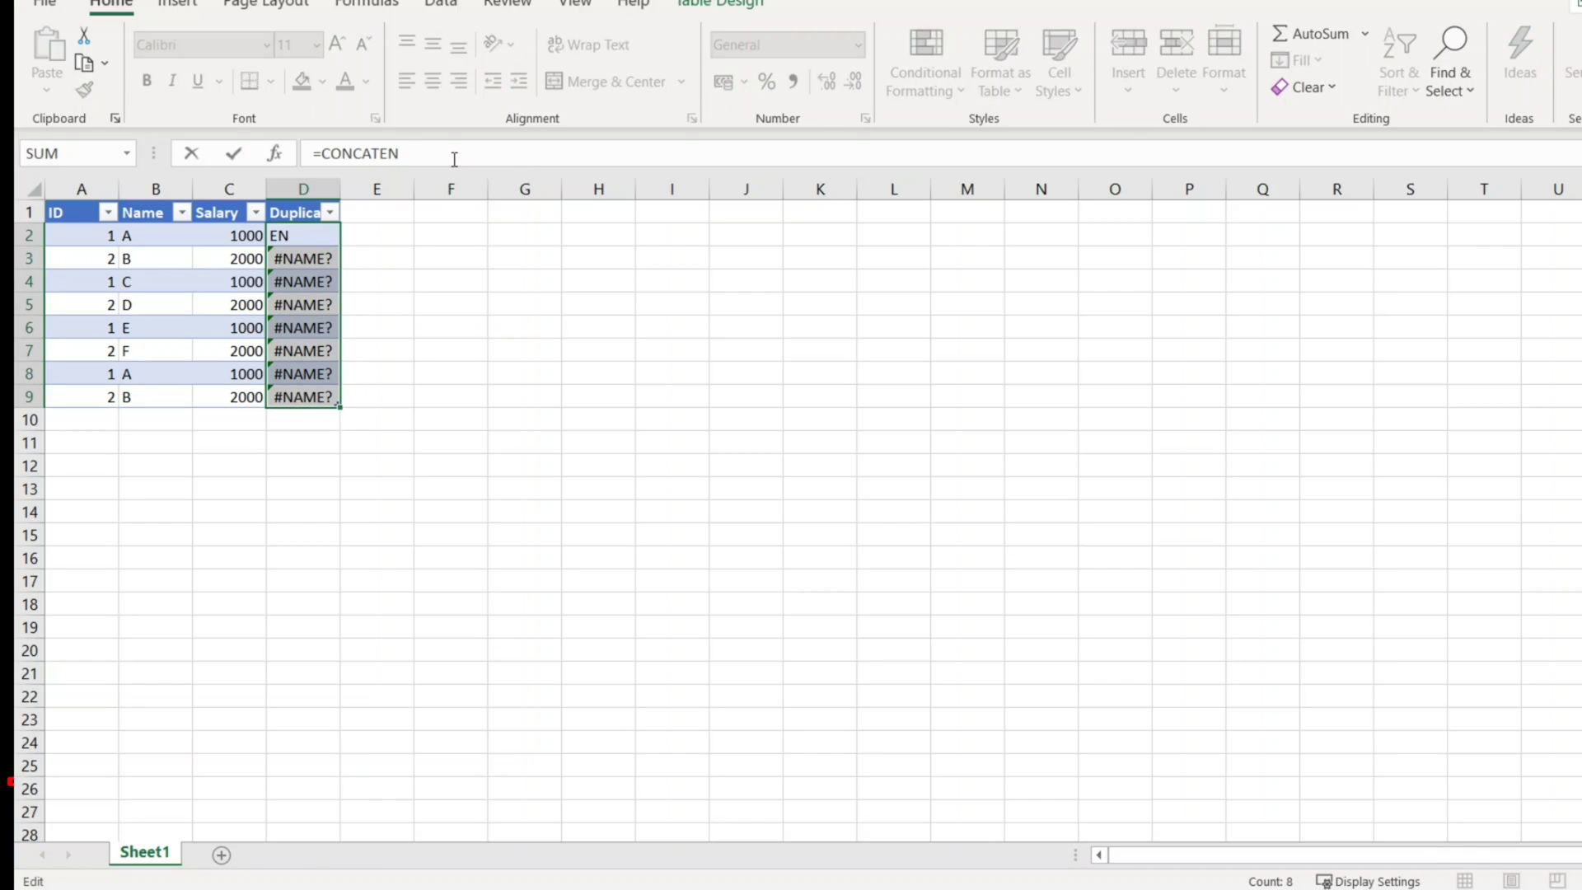
pyautogui.write('ATE')
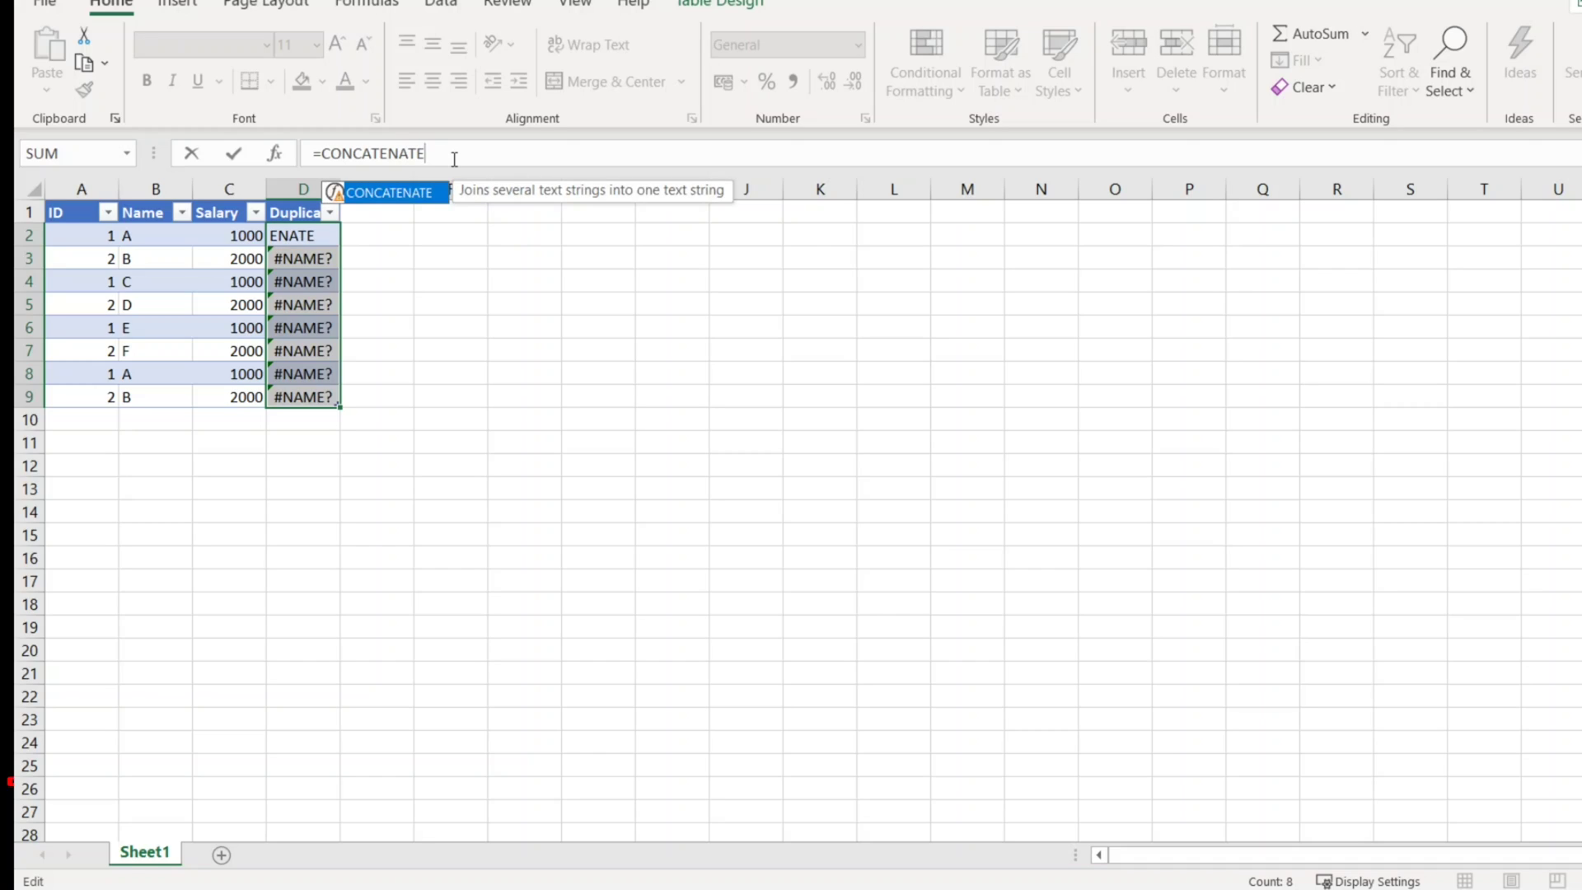
pyautogui.write('()')
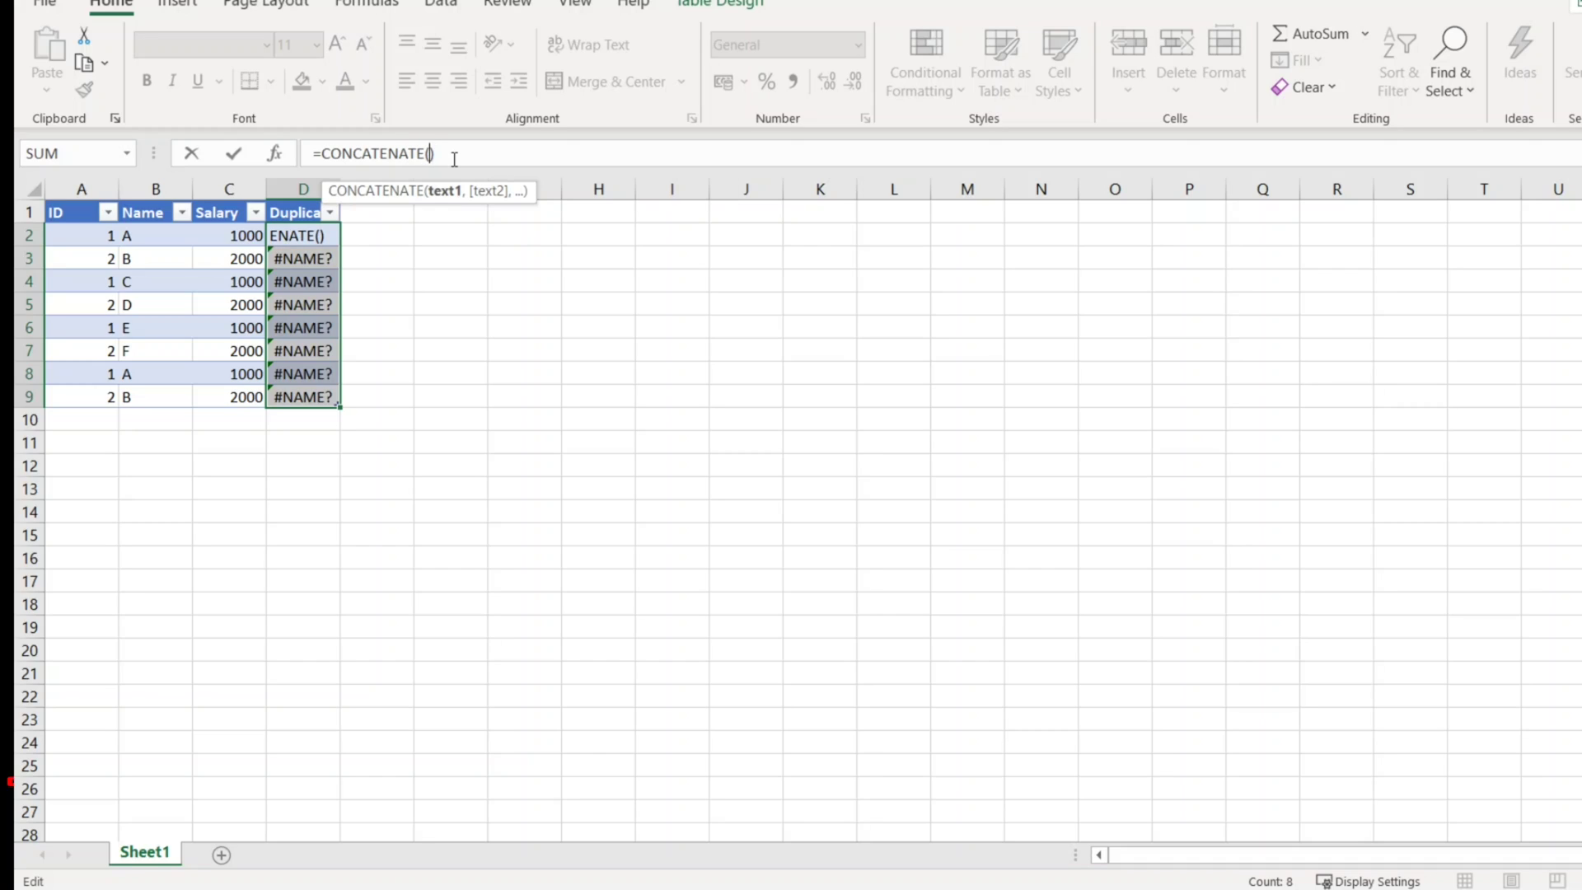
pyautogui.write('A2')
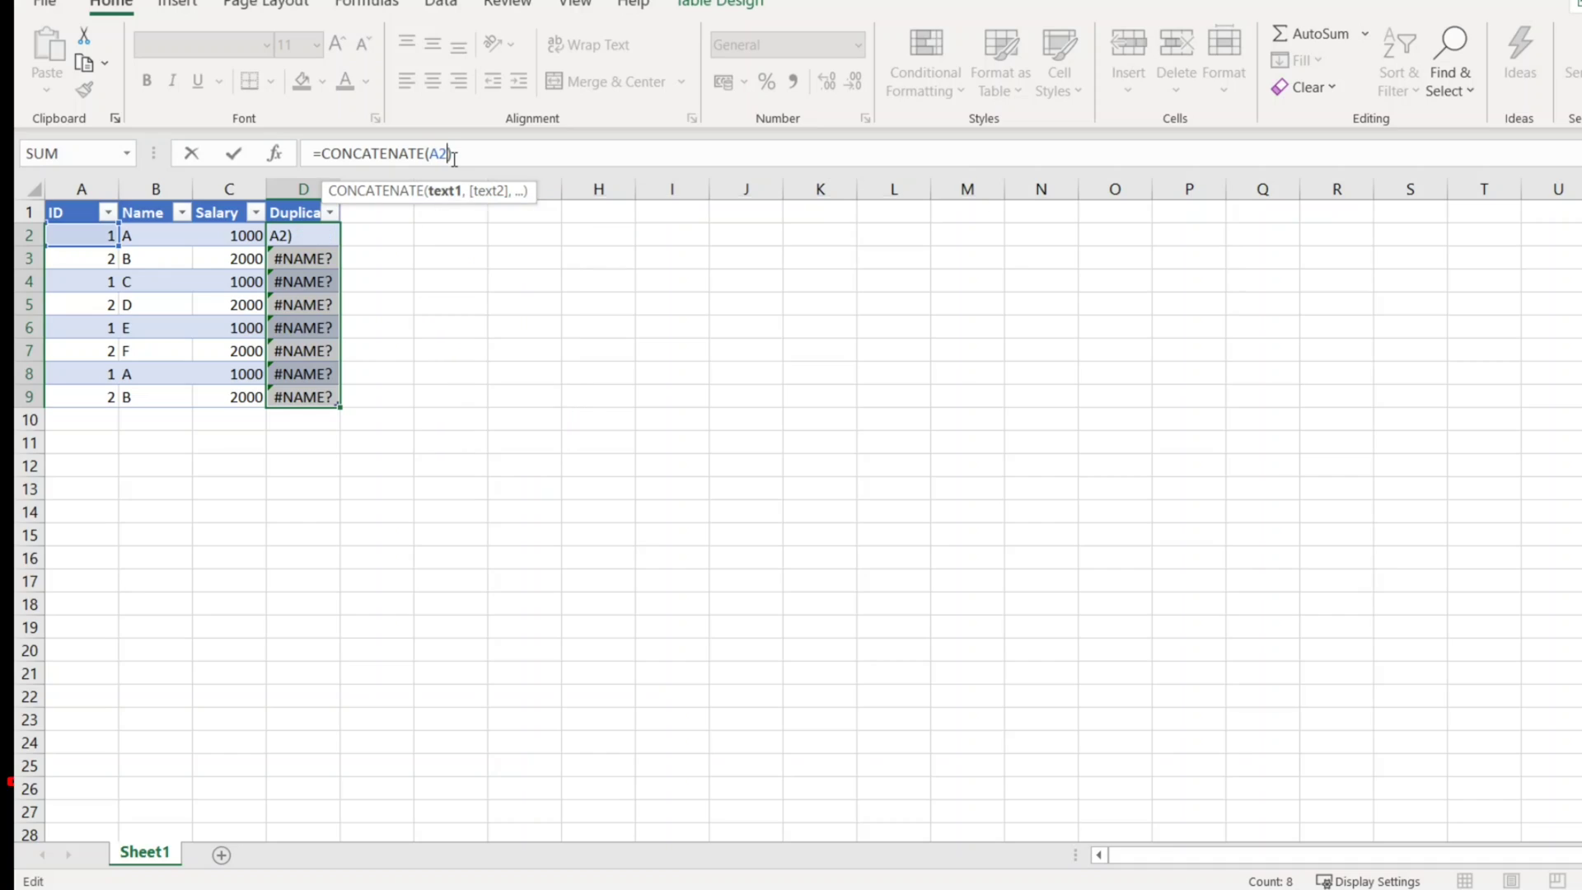
pyautogui.write(',""')
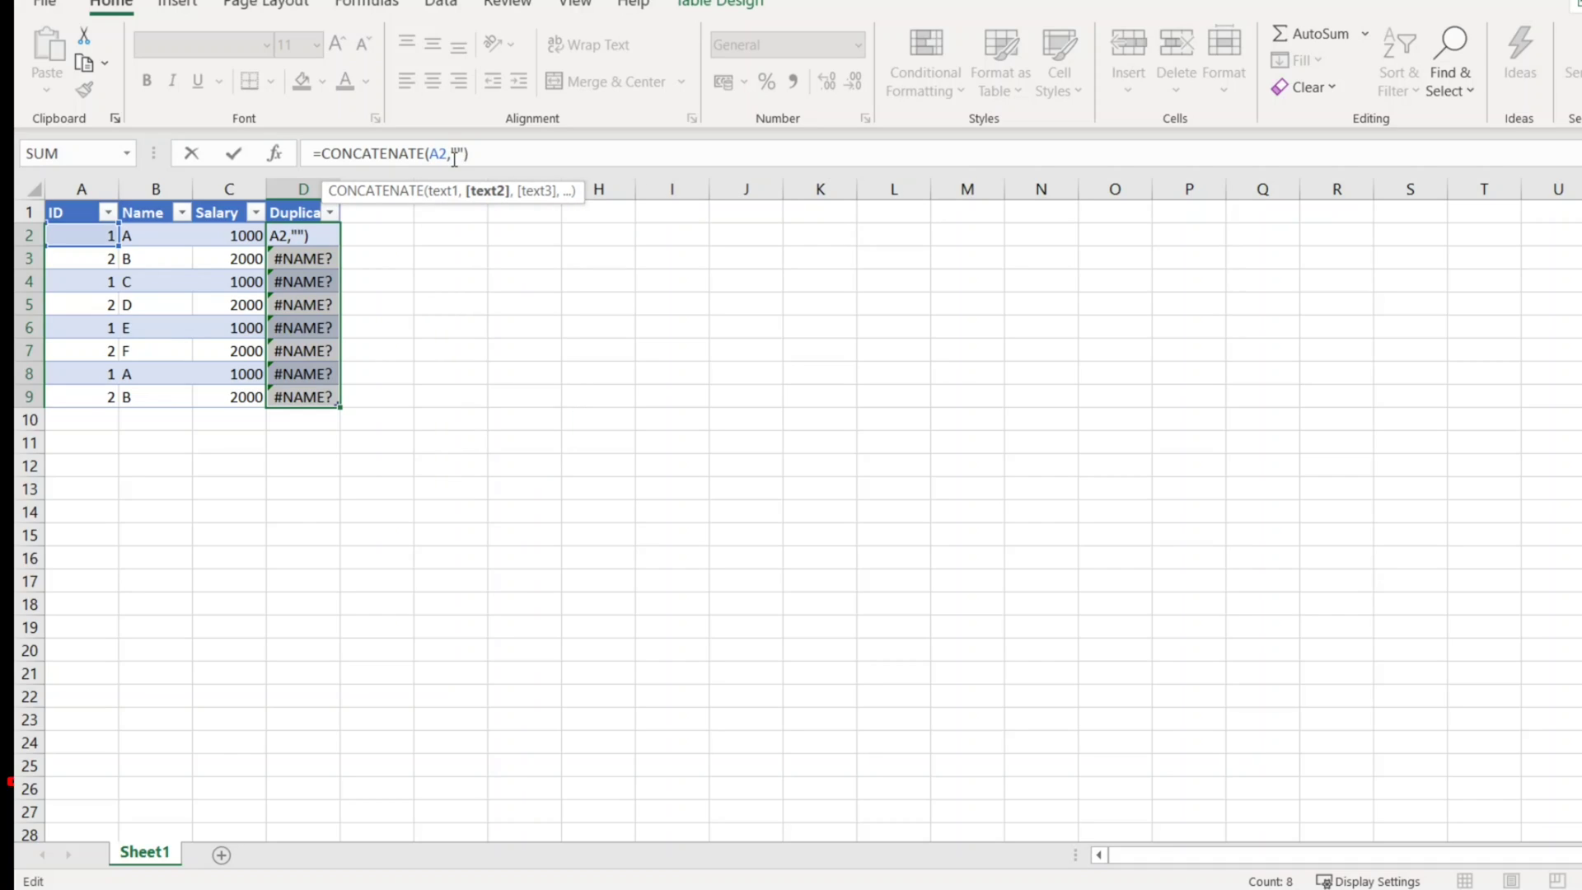
pyautogui.write('_')
pyautogui.press('Right')
pyautogui.write(',B')
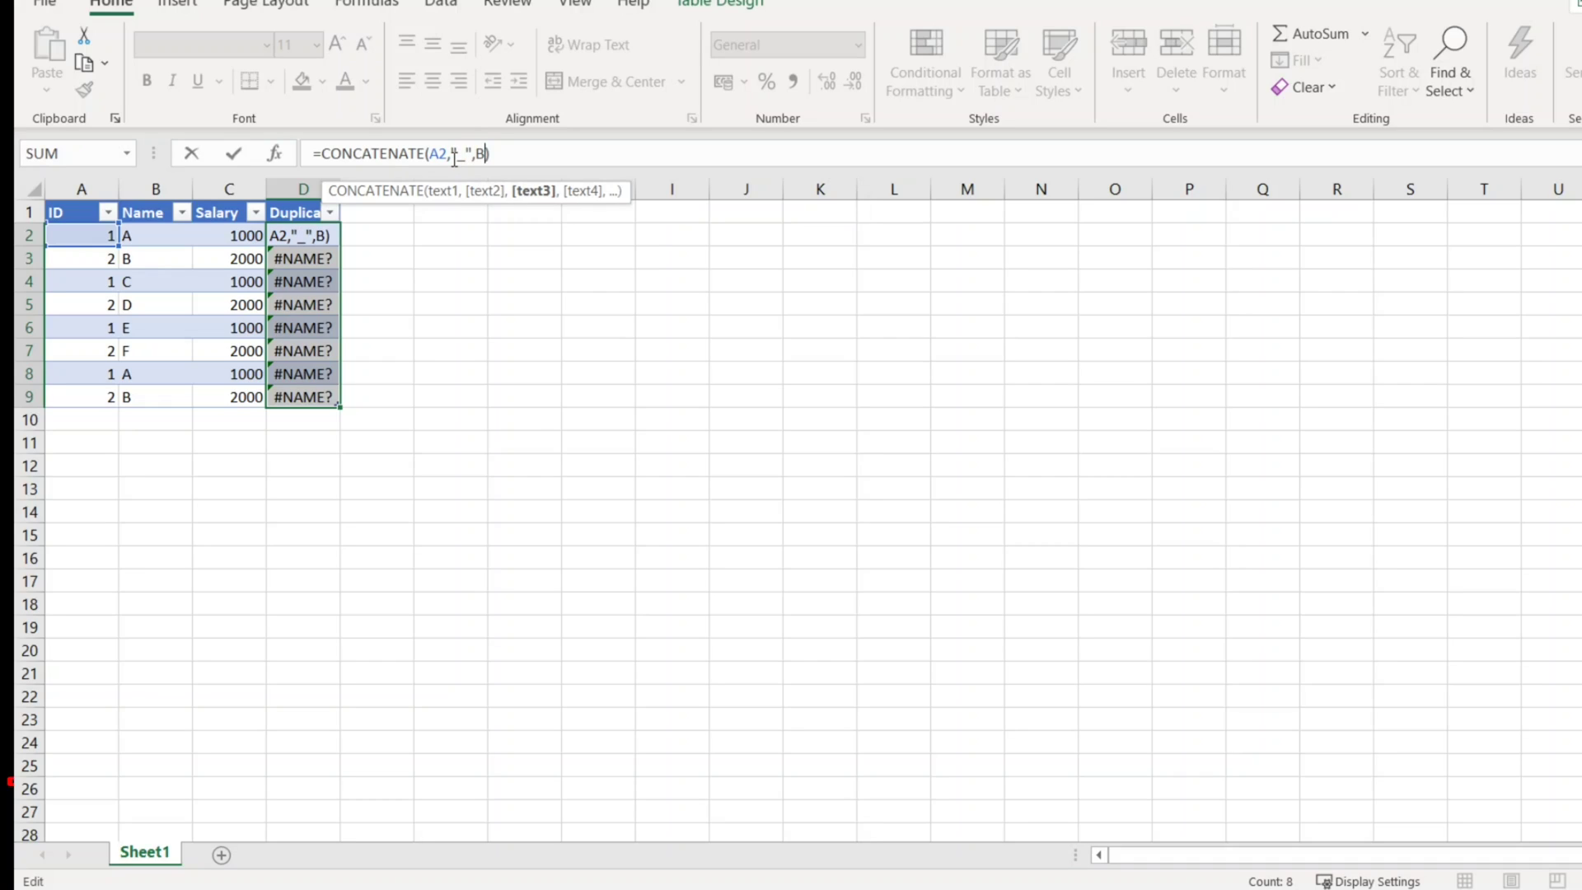
pyautogui.write('2,""')
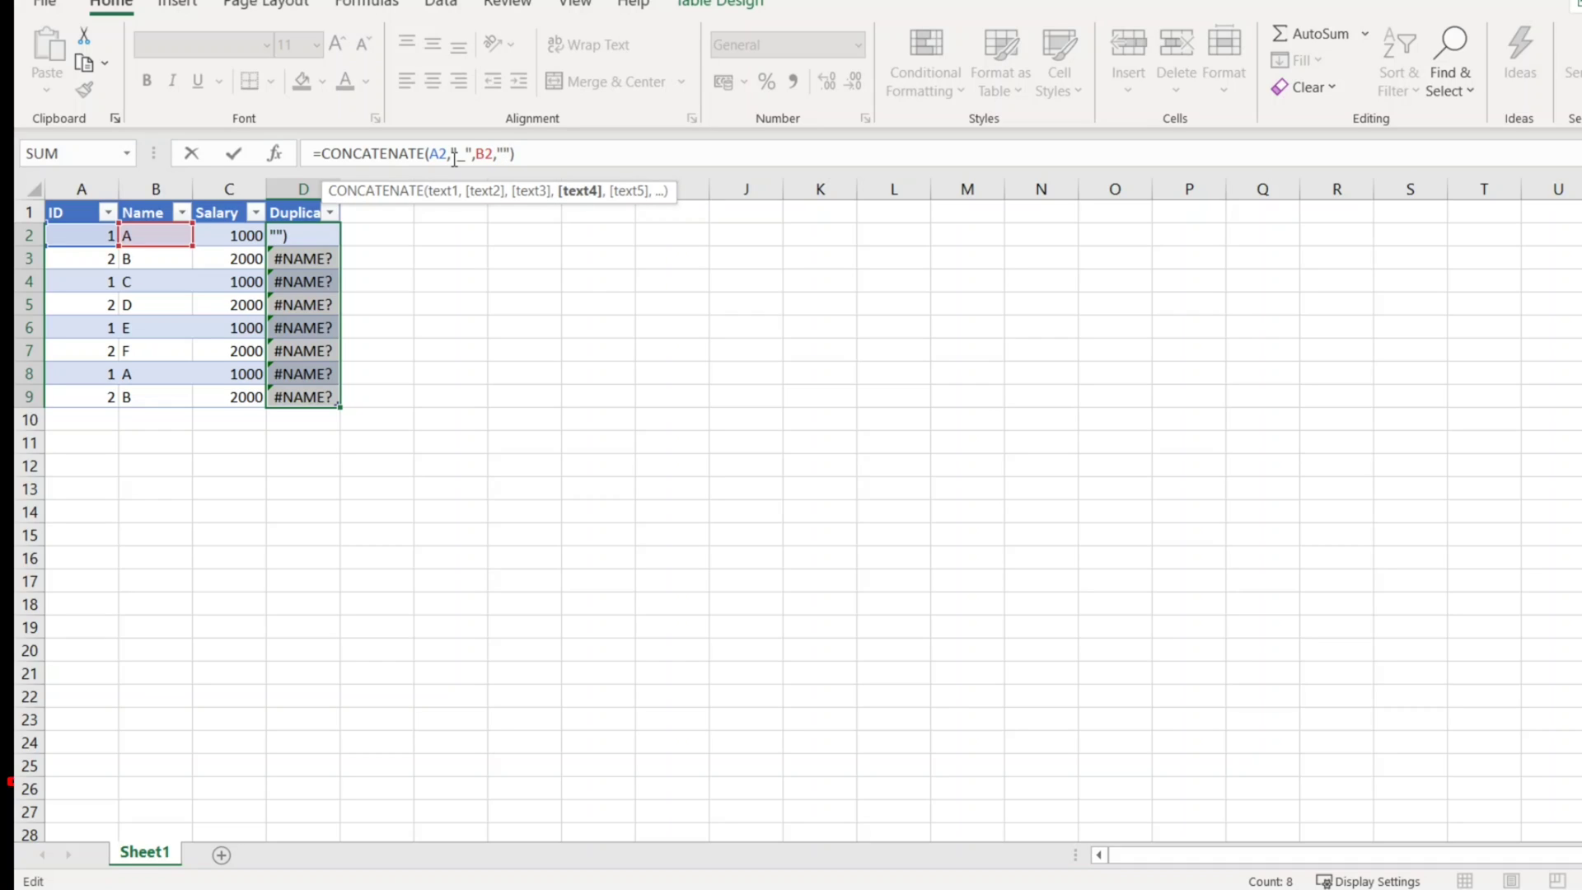
pyautogui.write('_')
pyautogui.write(',C2')
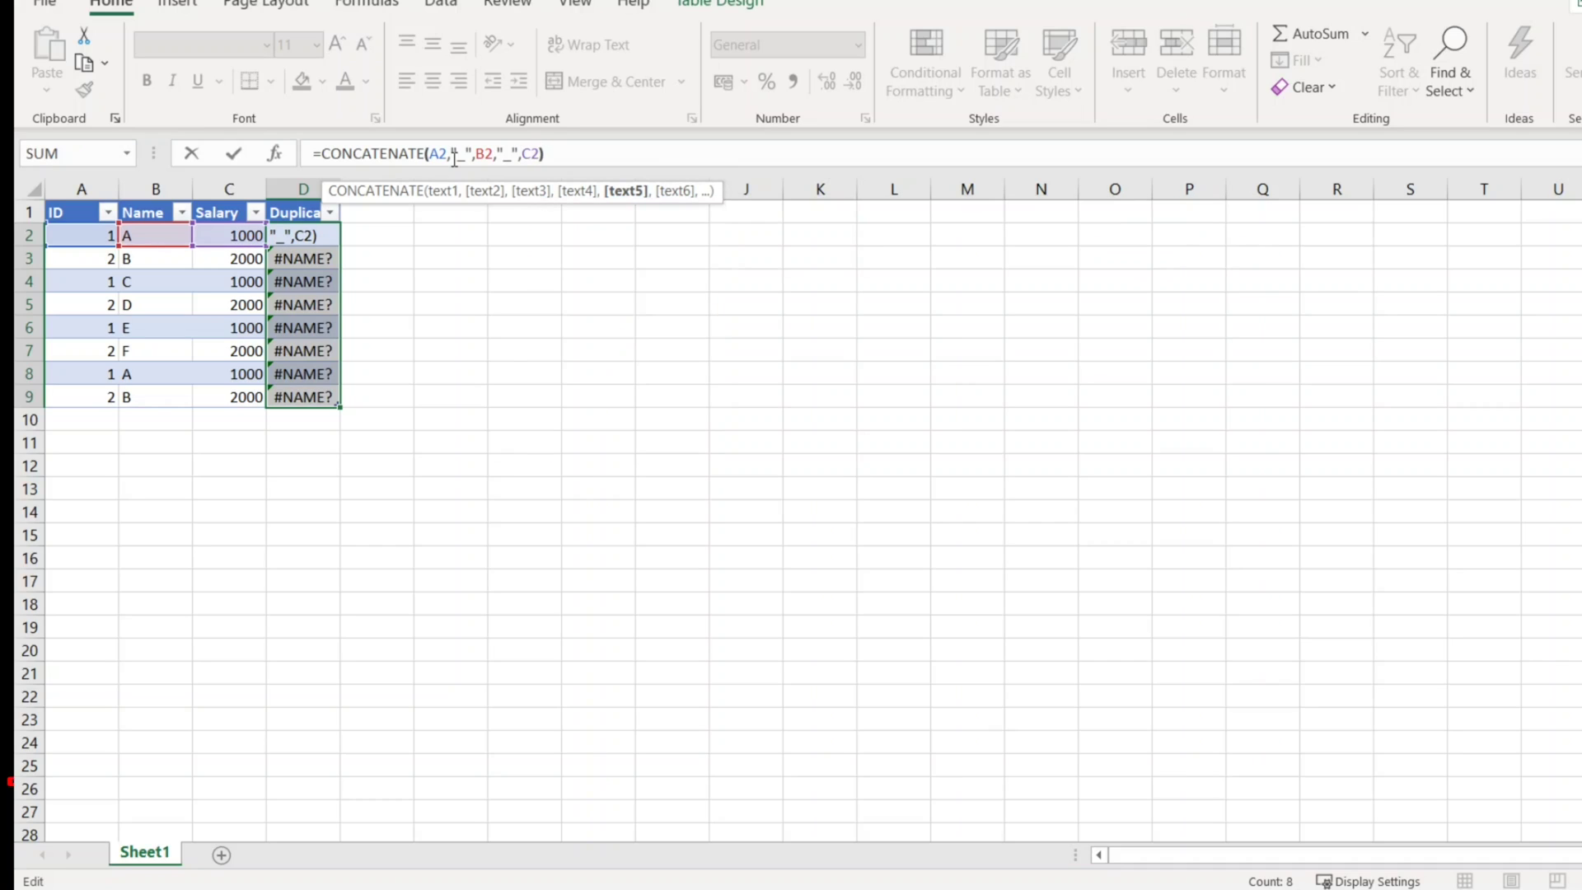
pyautogui.write(')')
pyautogui.press('Return')
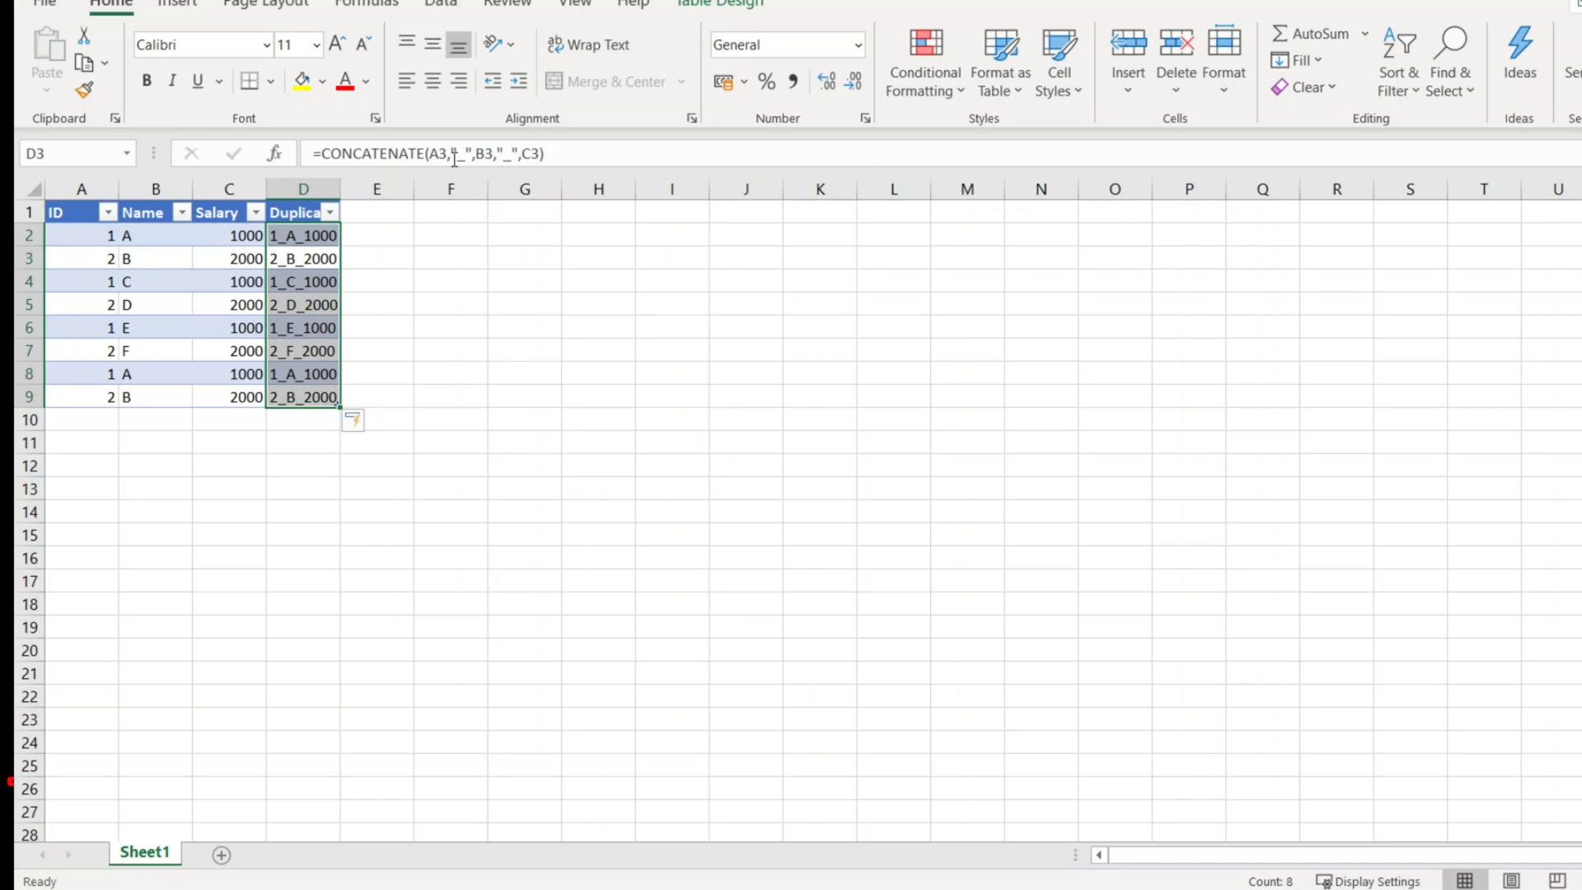
pyautogui.moveTo(340, 186); pyautogui.dragTo(361, 185)
# Step: Highlight duplicate values in column D with Light Red Fill with Dark Red Text
pyautogui.click(464, 274)
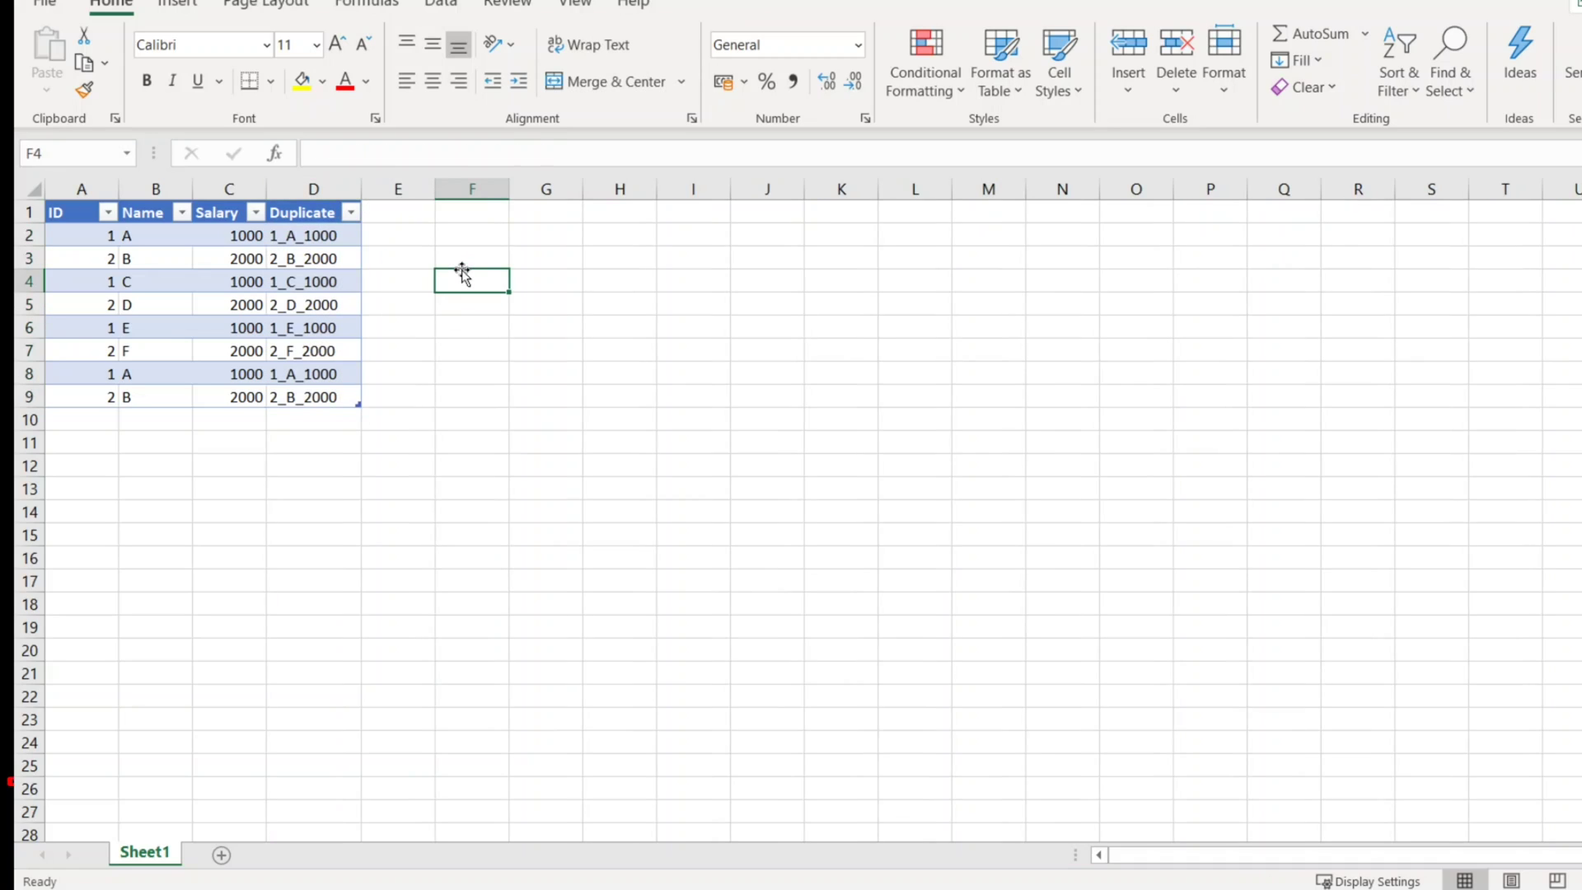
pyautogui.click(337, 186)
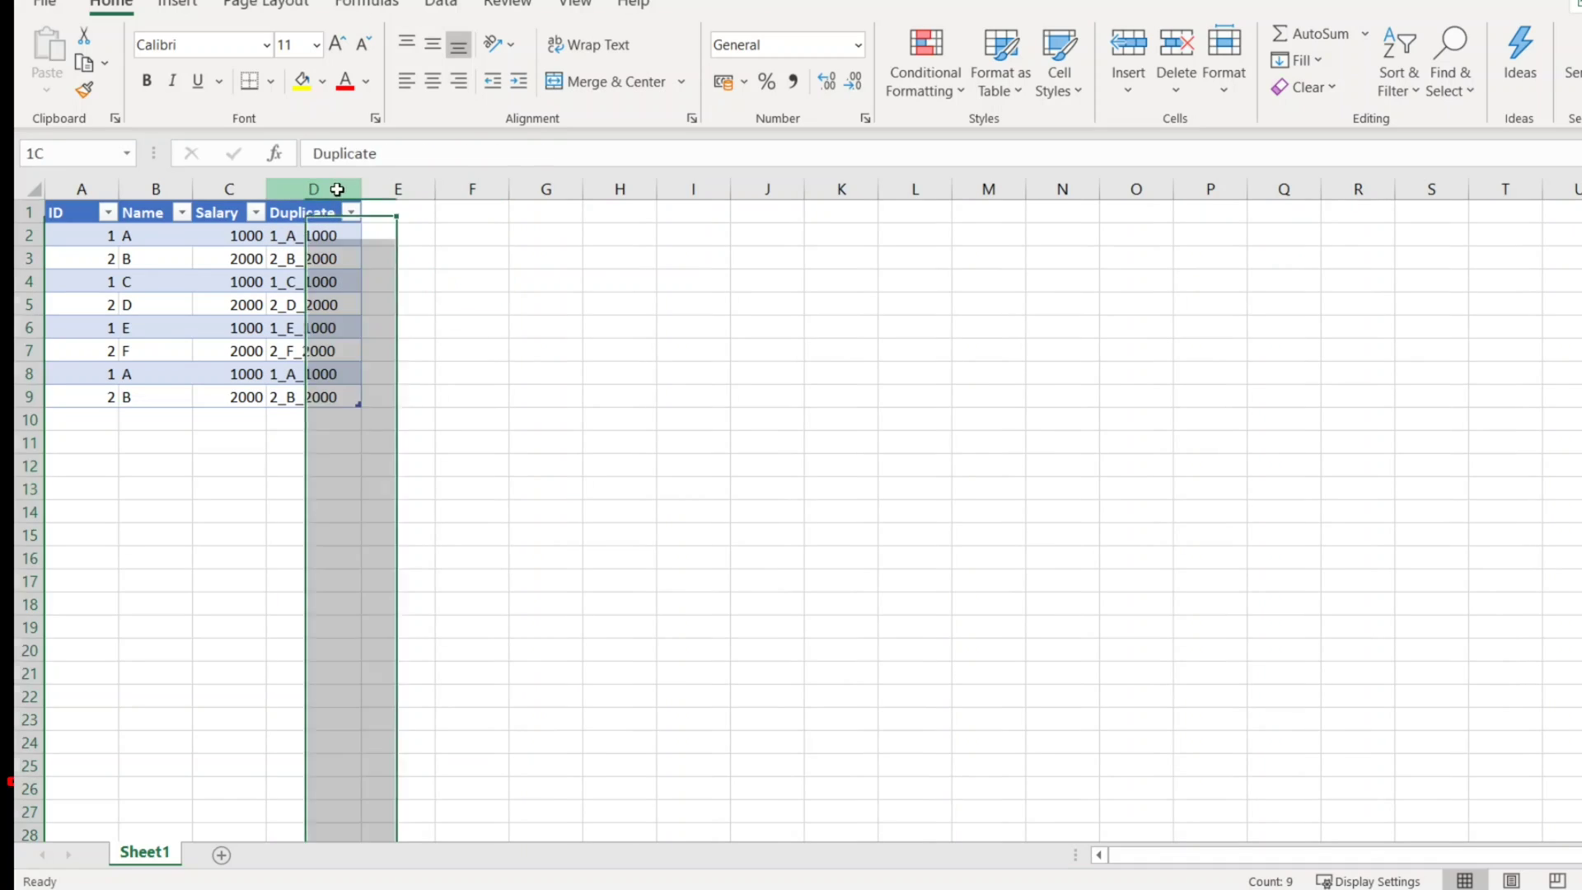
pyautogui.click(925, 80)
pyautogui.moveTo(995, 140)
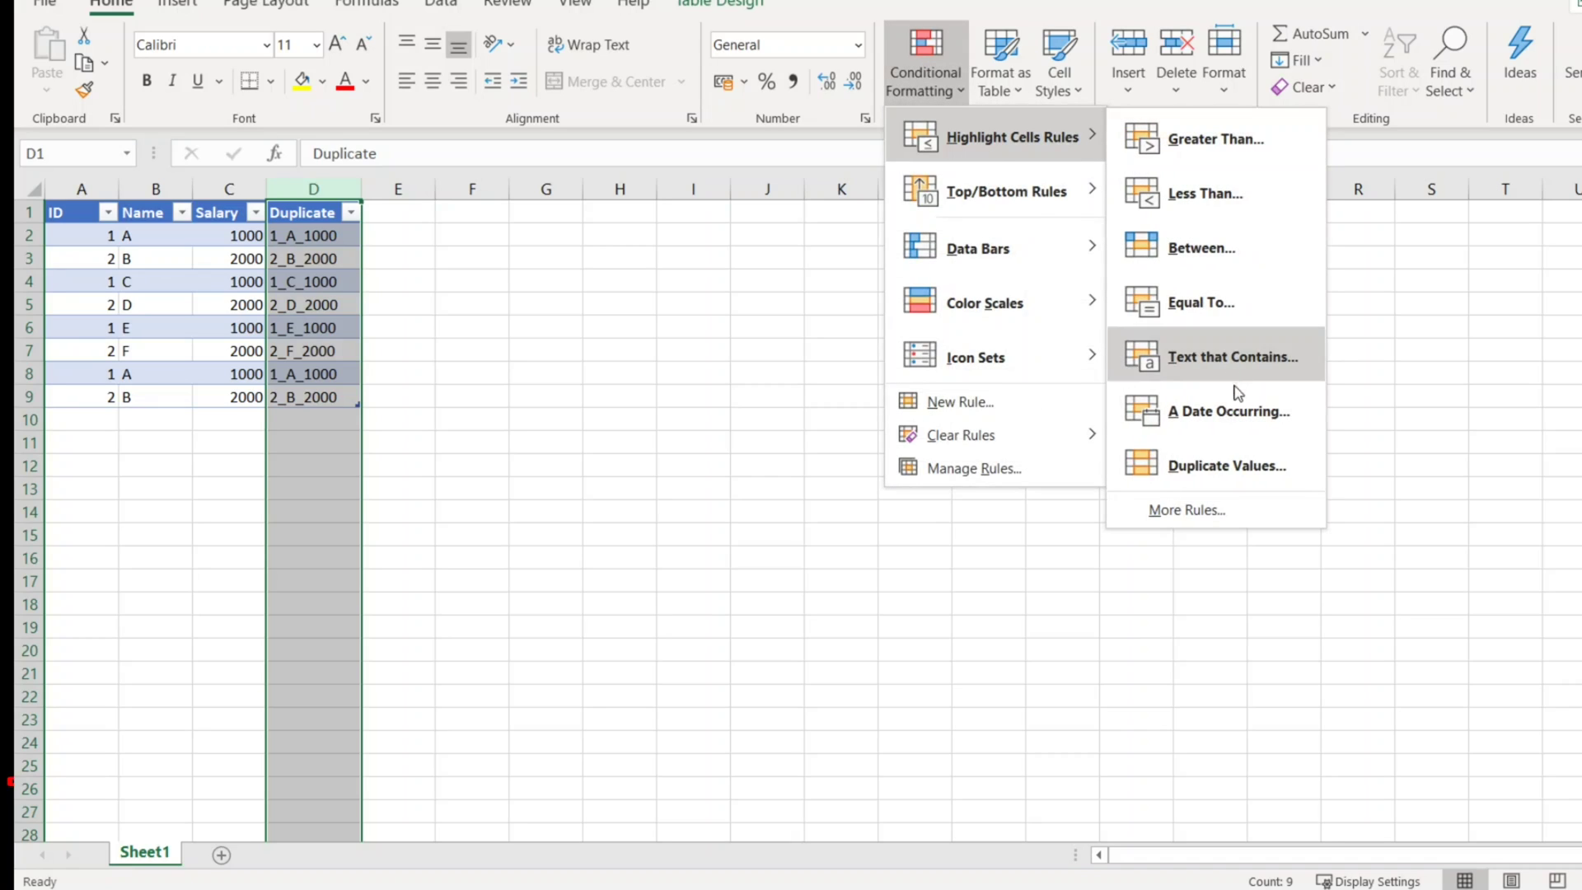
pyautogui.click(1252, 463)
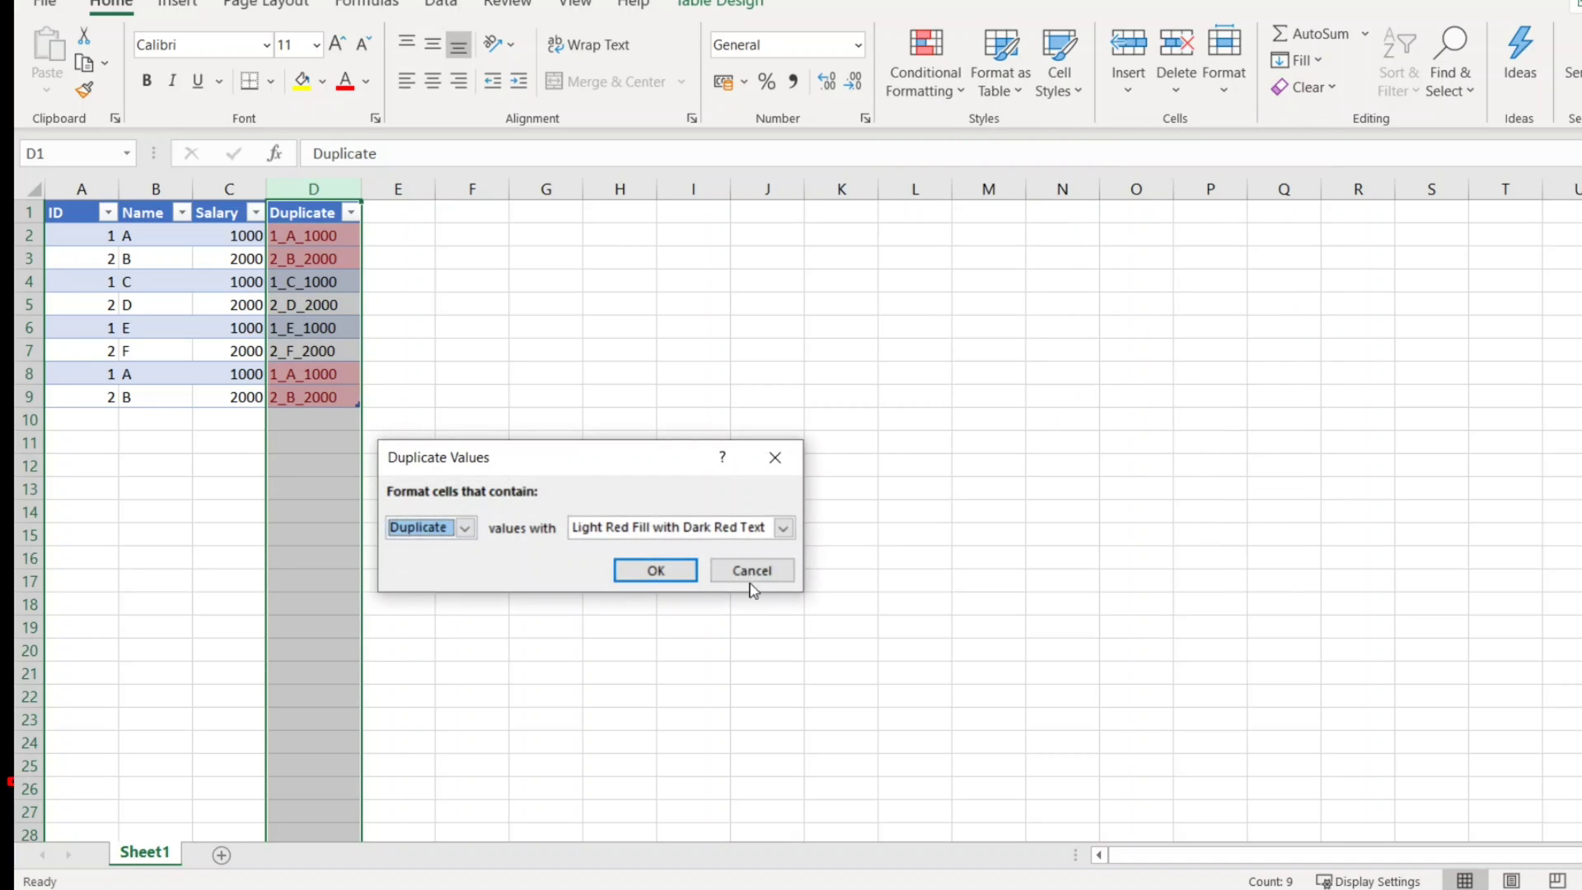
pyautogui.click(655, 569)
# Step: Check the highlighted formulas in D2, D8, D3 and D9, then select salary C9
pyautogui.click(668, 403)
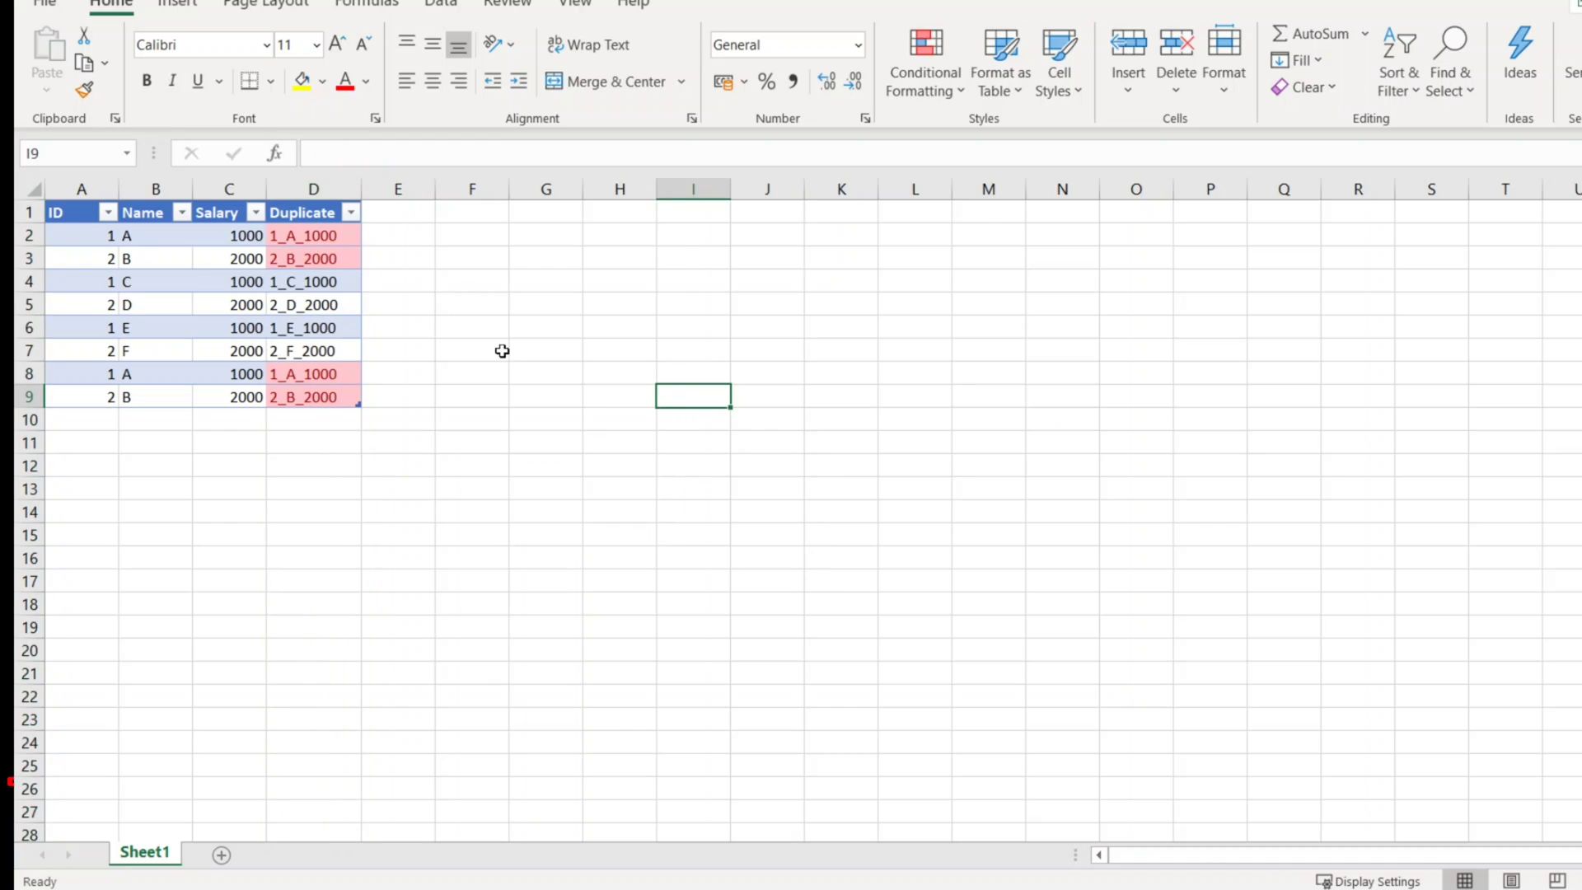
pyautogui.click(326, 242)
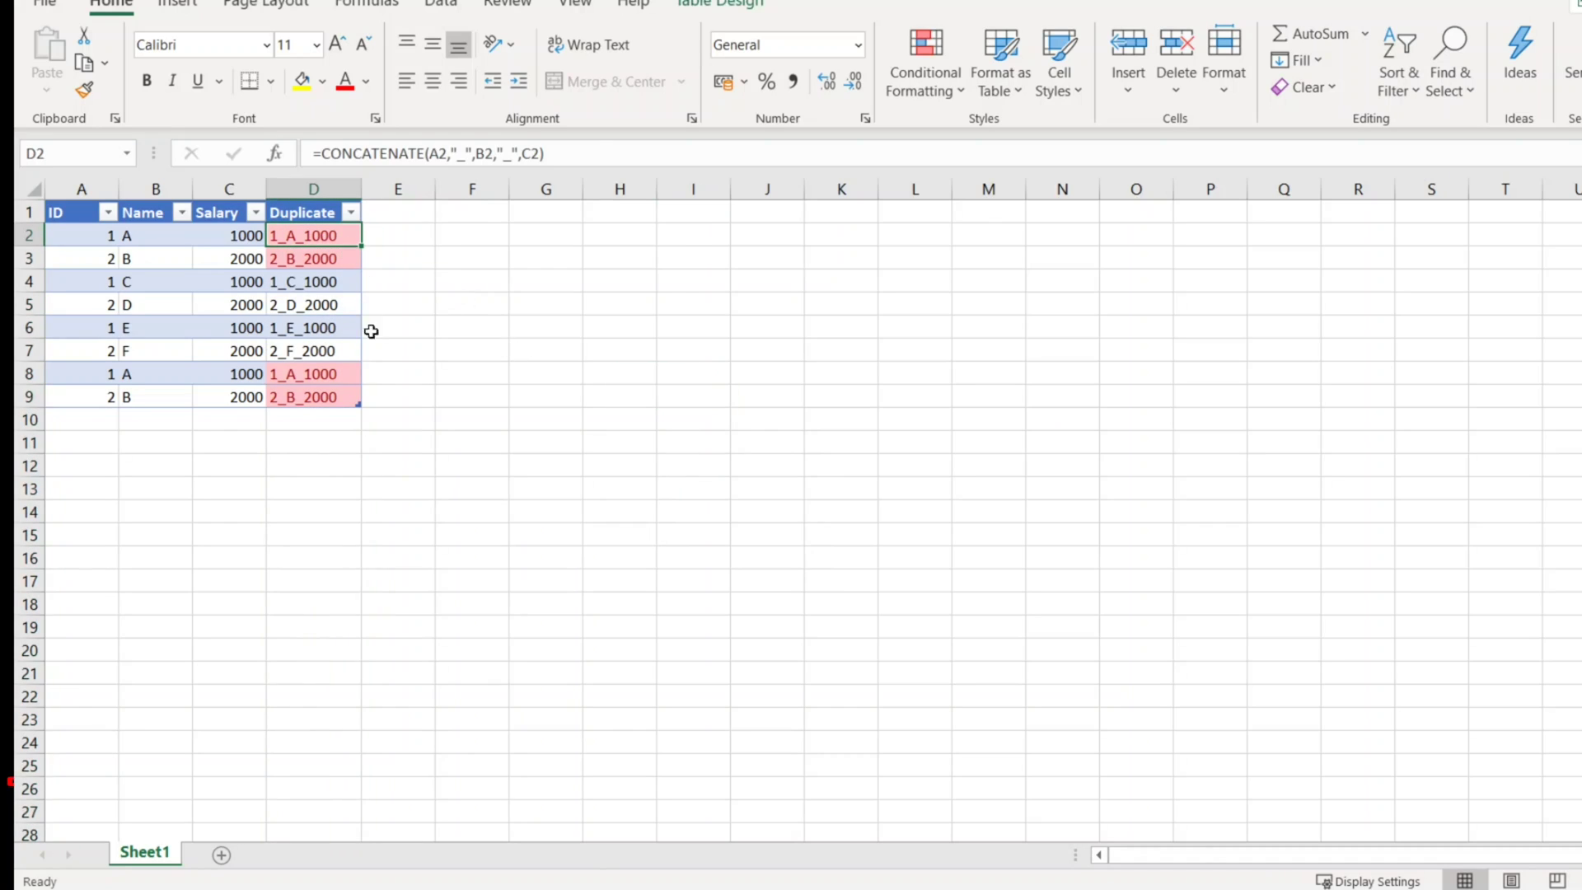
pyautogui.click(366, 379)
pyautogui.click(340, 375)
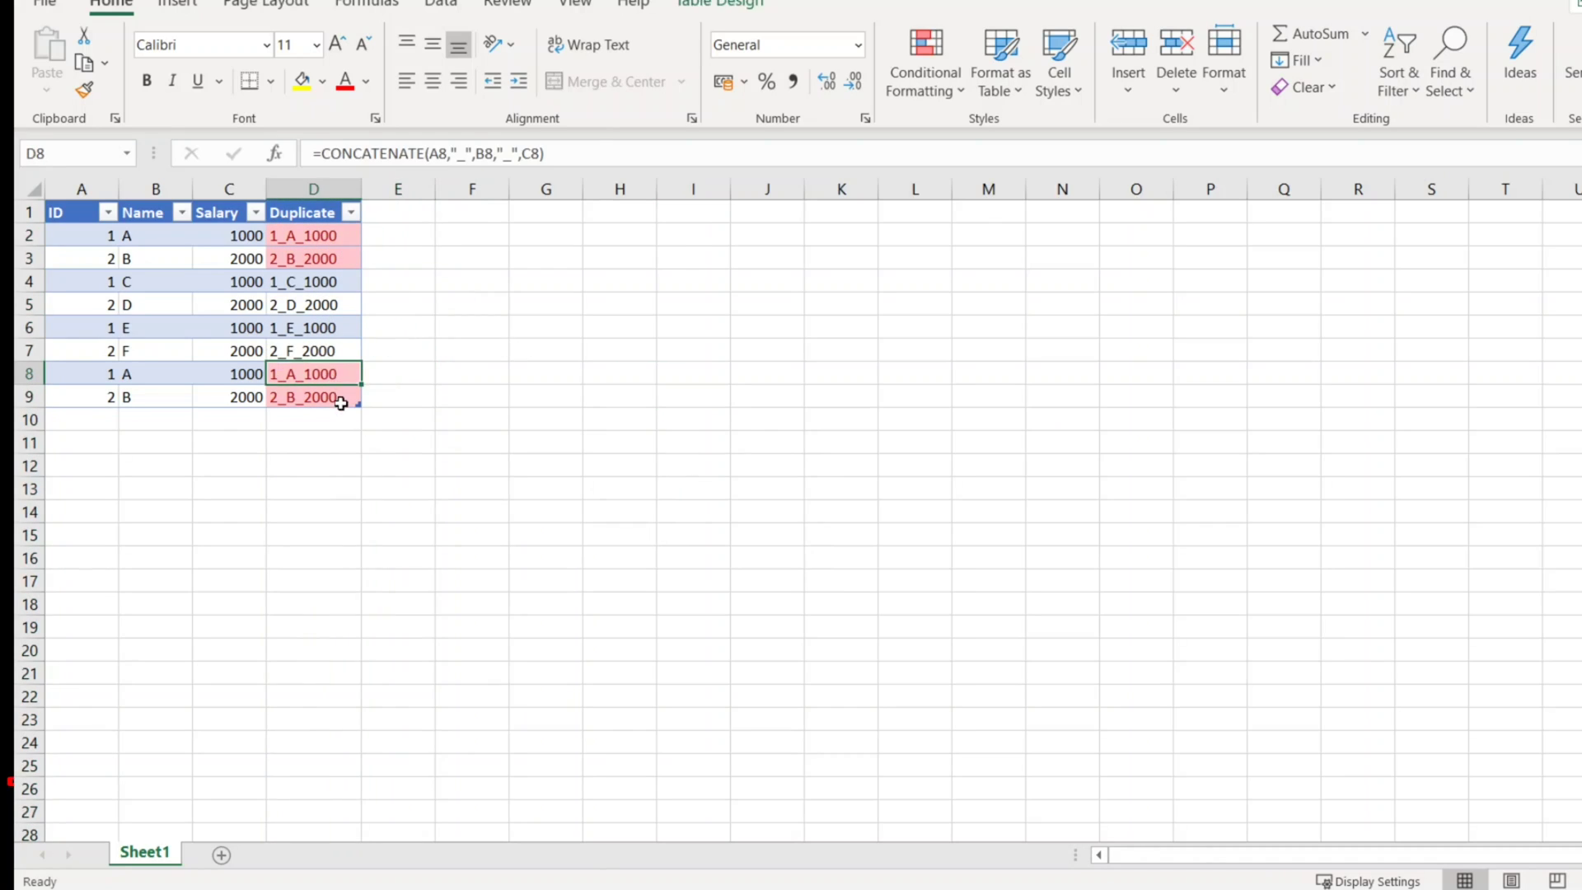
pyautogui.click(336, 259)
pyautogui.click(380, 393)
pyautogui.click(353, 395)
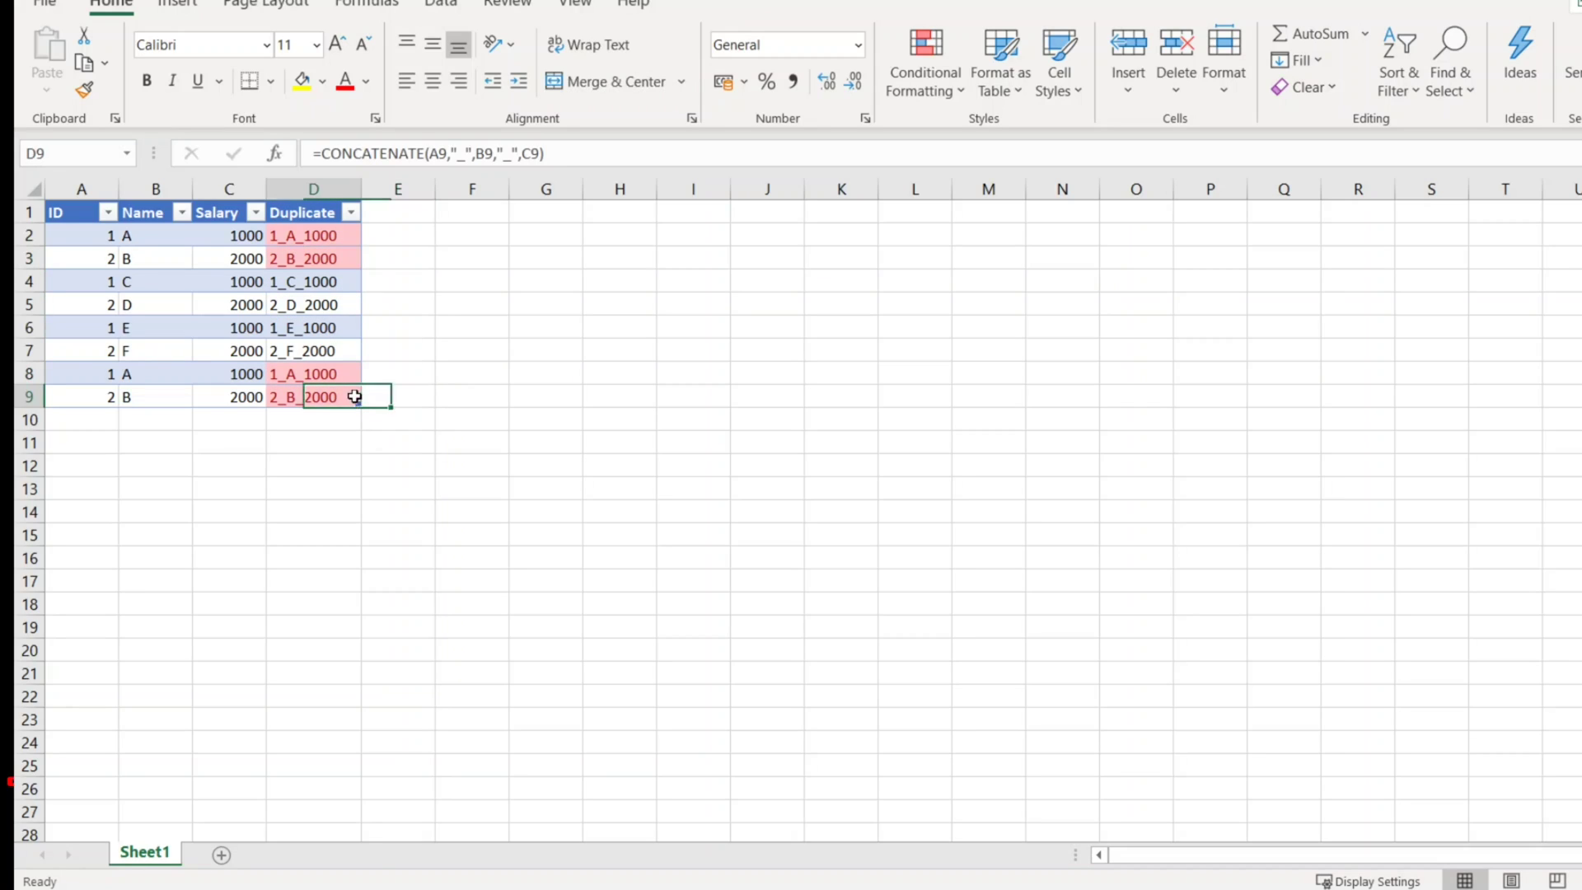
pyautogui.click(250, 394)
# Step: Change the row 8 salary in C8 from 1000 to 1500
pyautogui.click(242, 374)
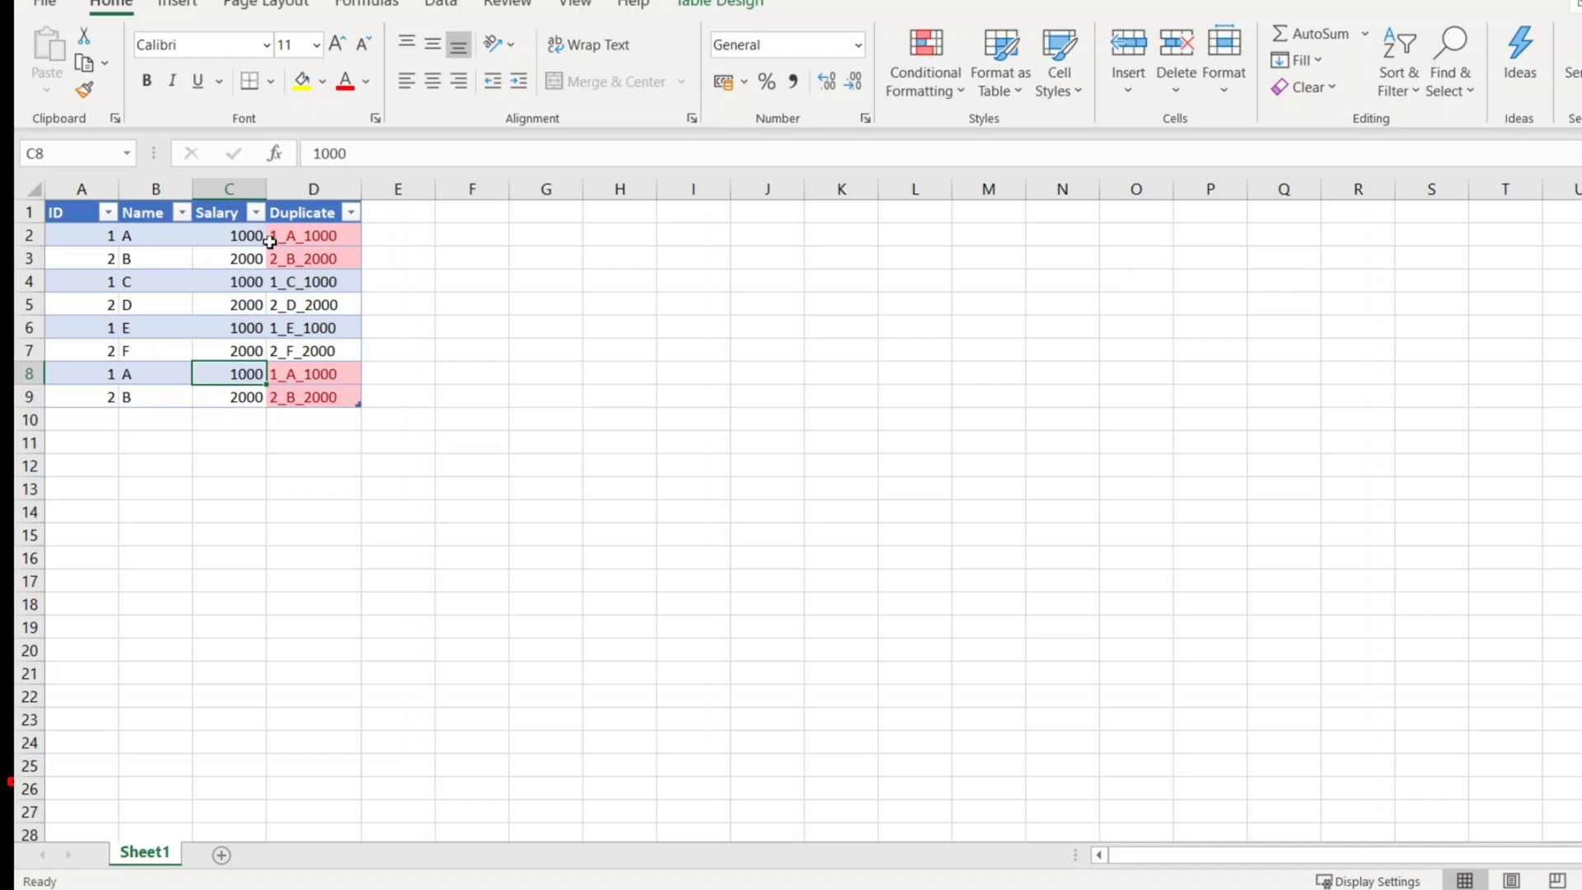
pyautogui.click(326, 154)
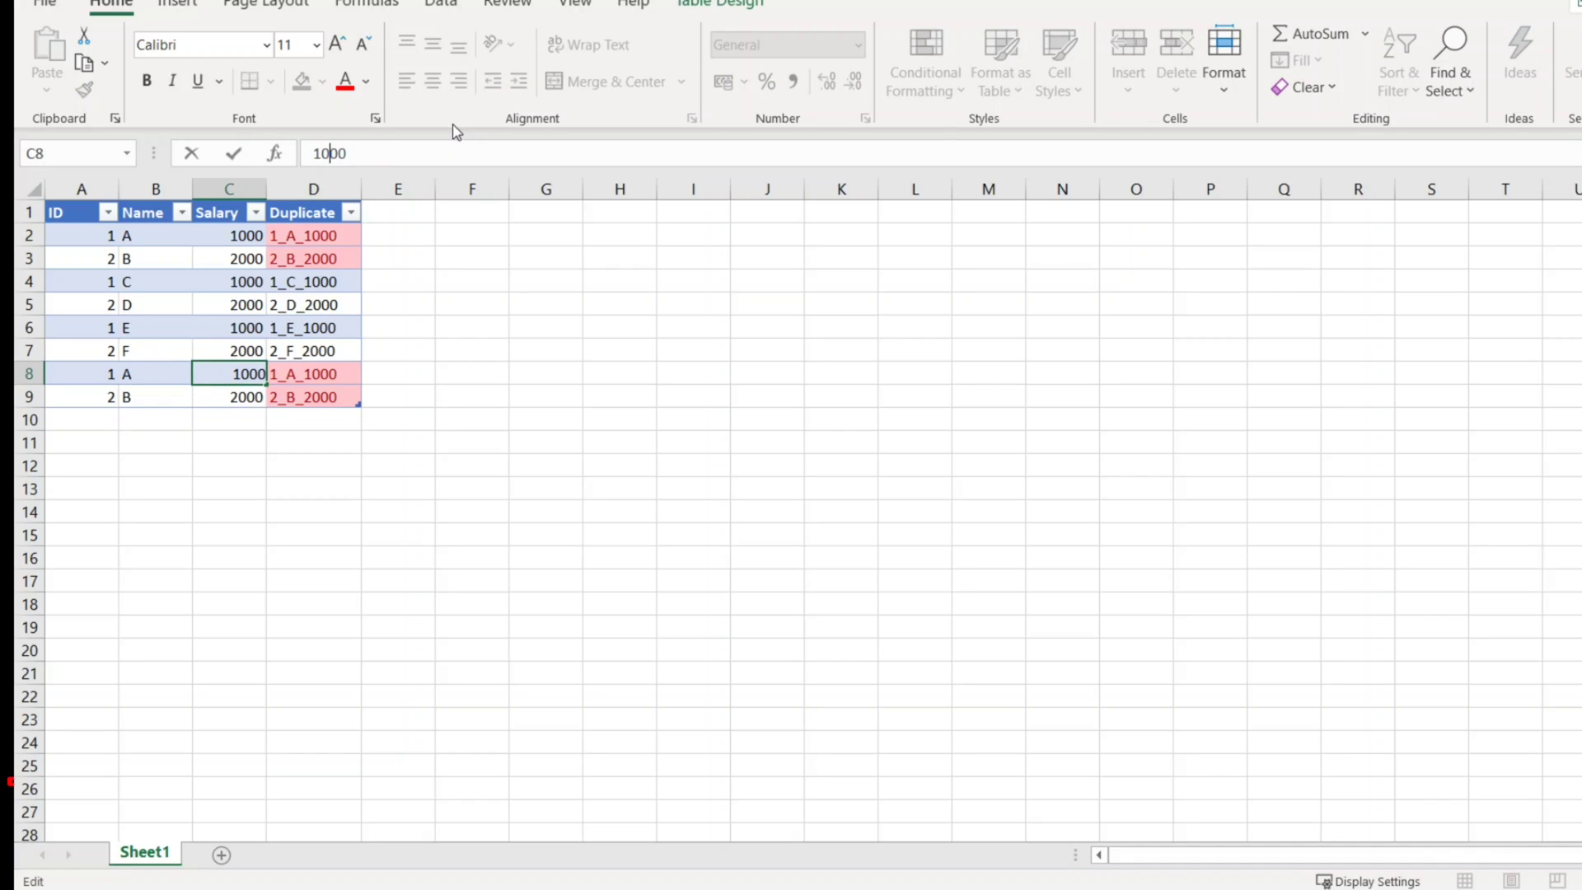
pyautogui.press('BackSpace')
pyautogui.write('5')
pyautogui.press('Tab')
pyautogui.press('Tab')
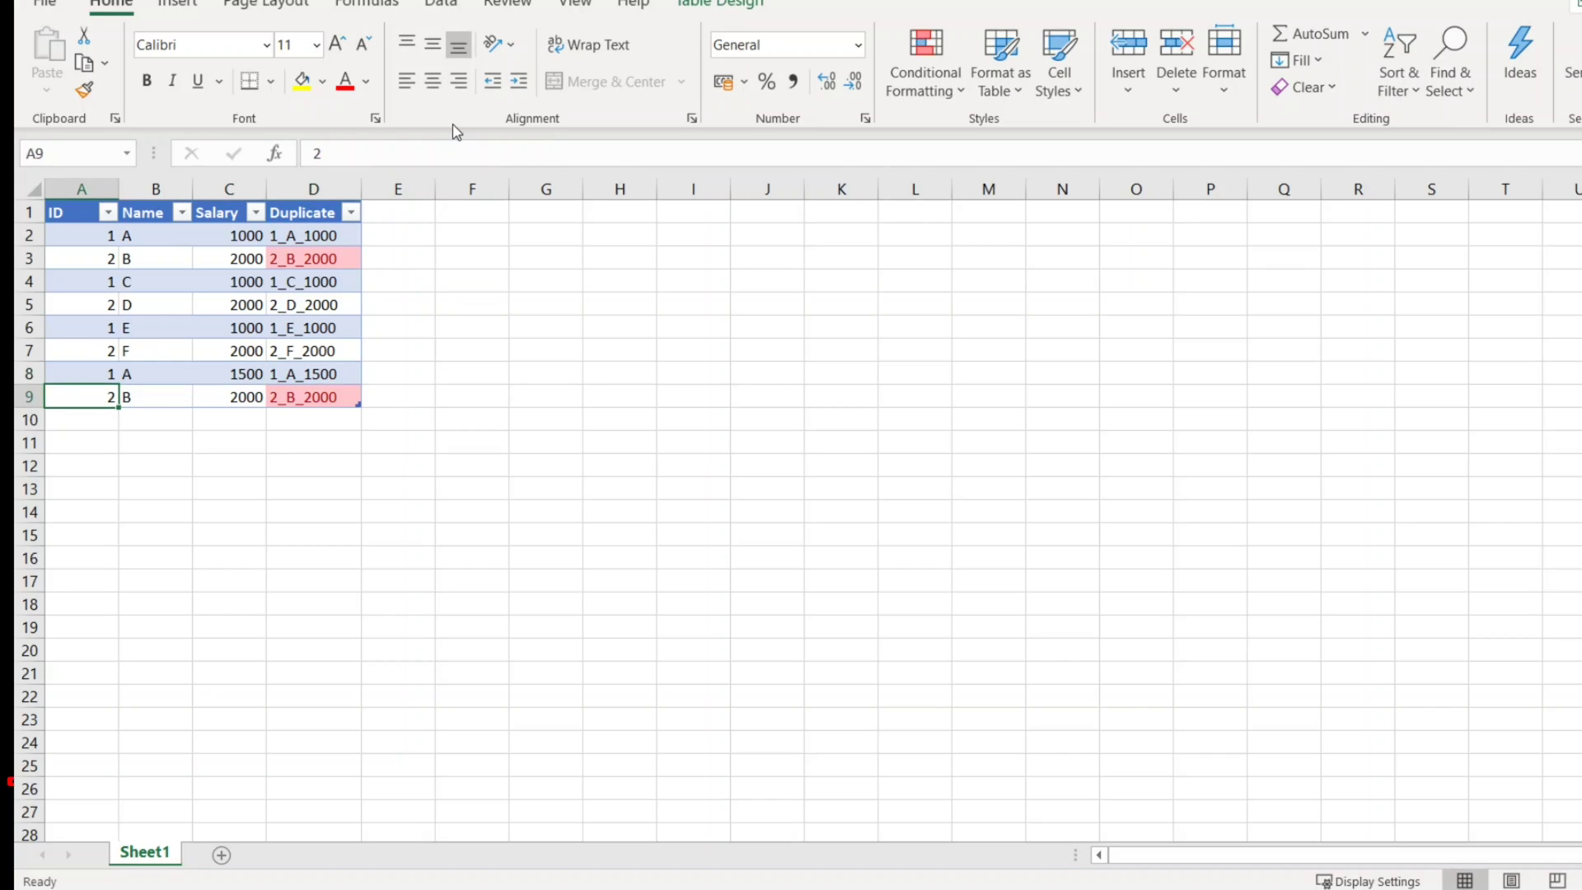
# Step: Move through the row 8 ID and Name cells and up the ID column to review the table
pyautogui.press('Up')
pyautogui.press('Right')
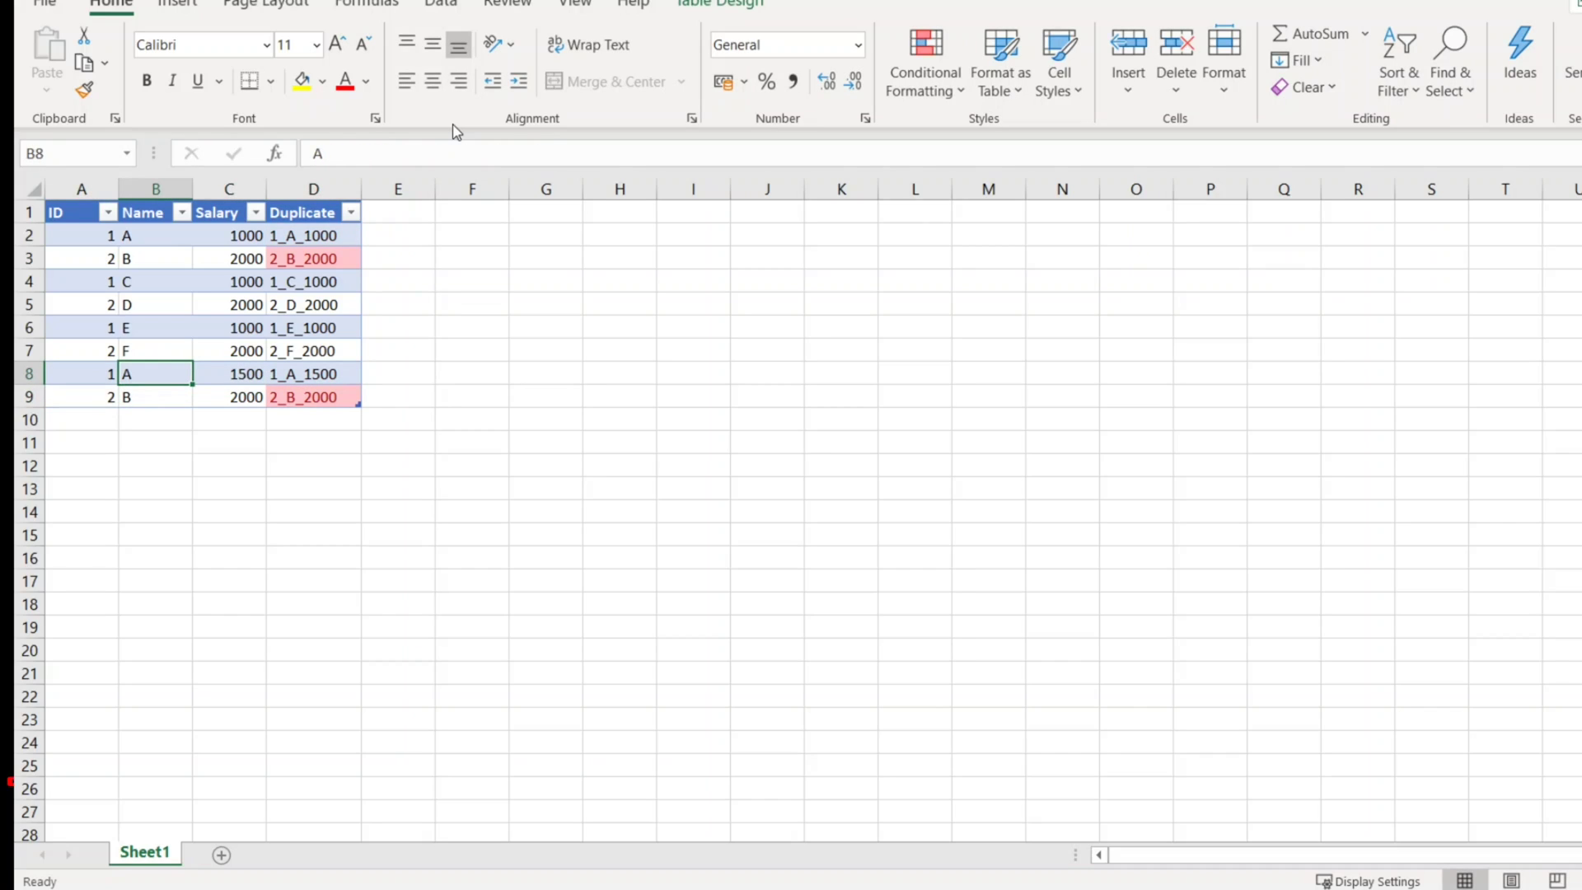
pyautogui.press('Left')
pyautogui.press('Up')
pyautogui.press('Up')
pyautogui.press('Up')
pyautogui.press('Up')
pyautogui.press('Up')
pyautogui.press('Up')
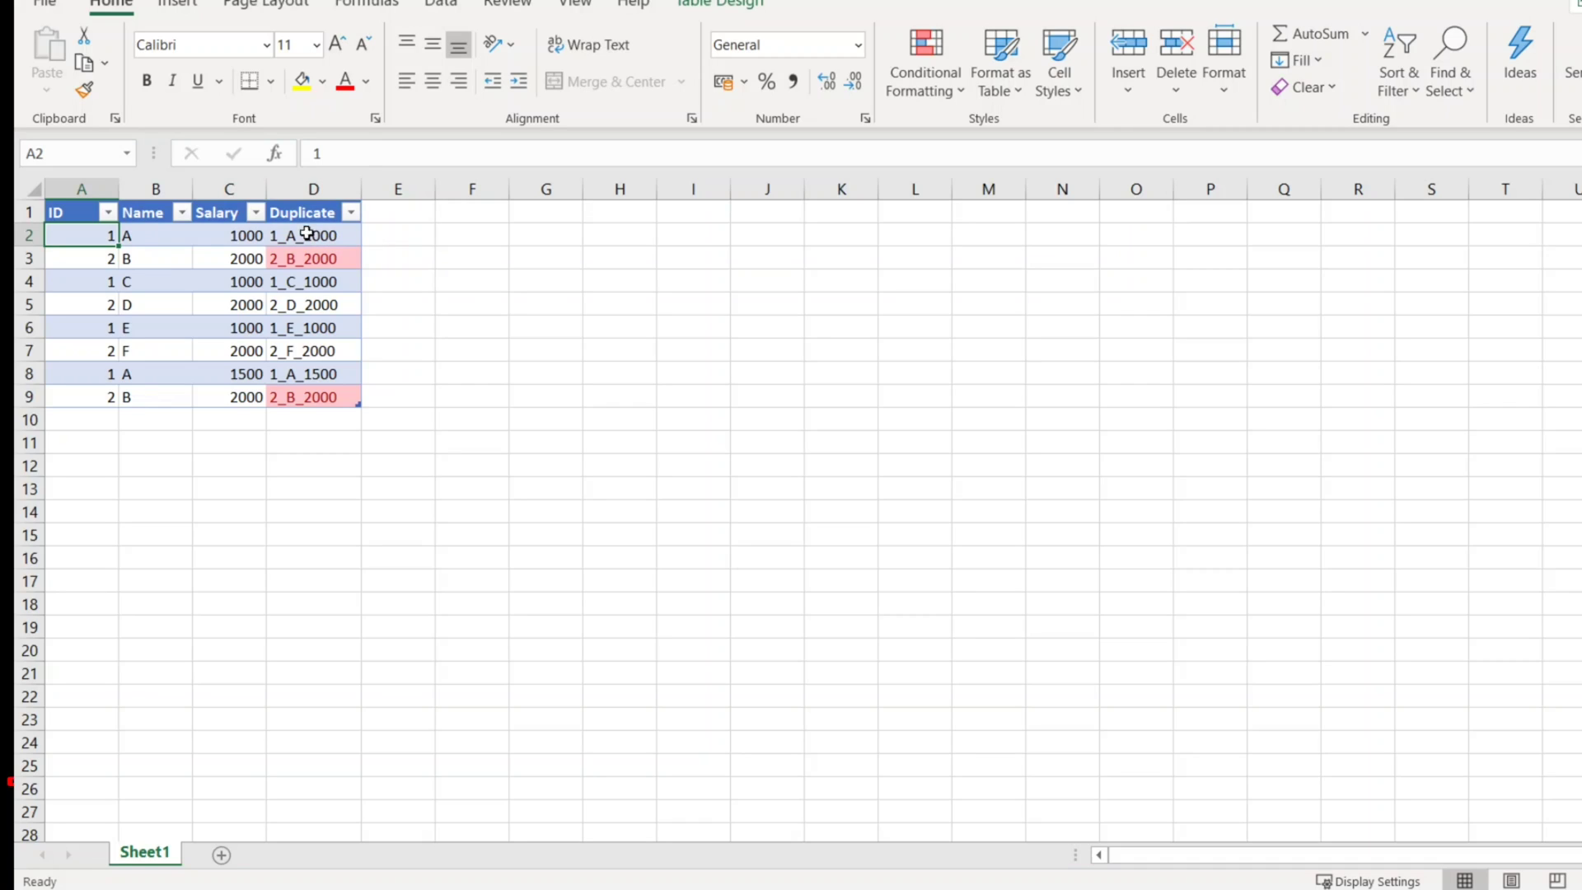
pyautogui.click(136, 189)
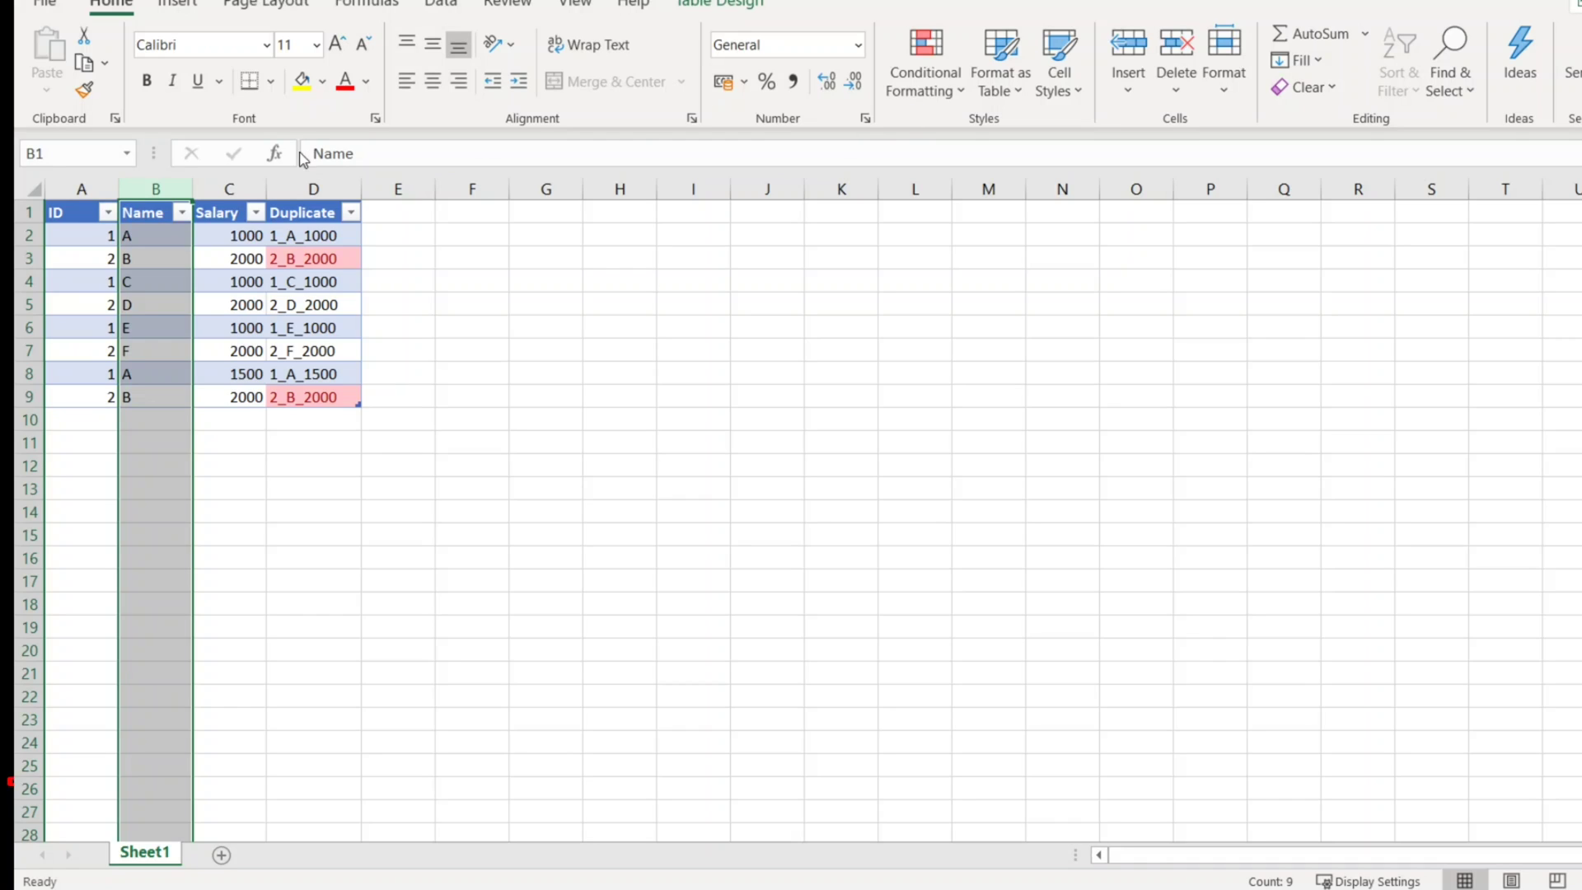
pyautogui.click(308, 199)
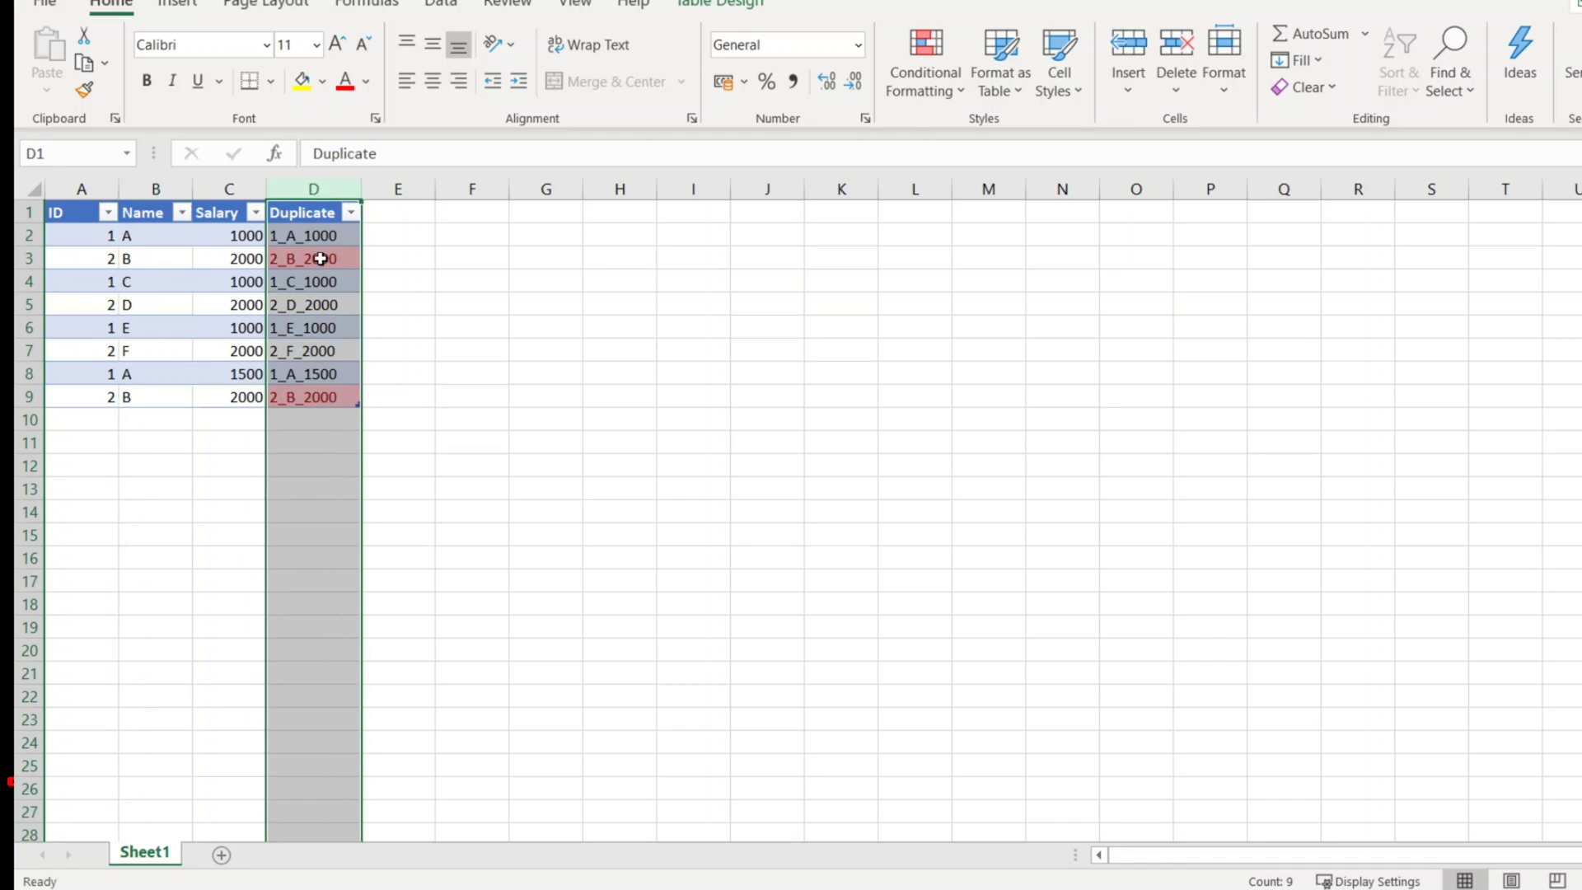
pyautogui.click(399, 156)
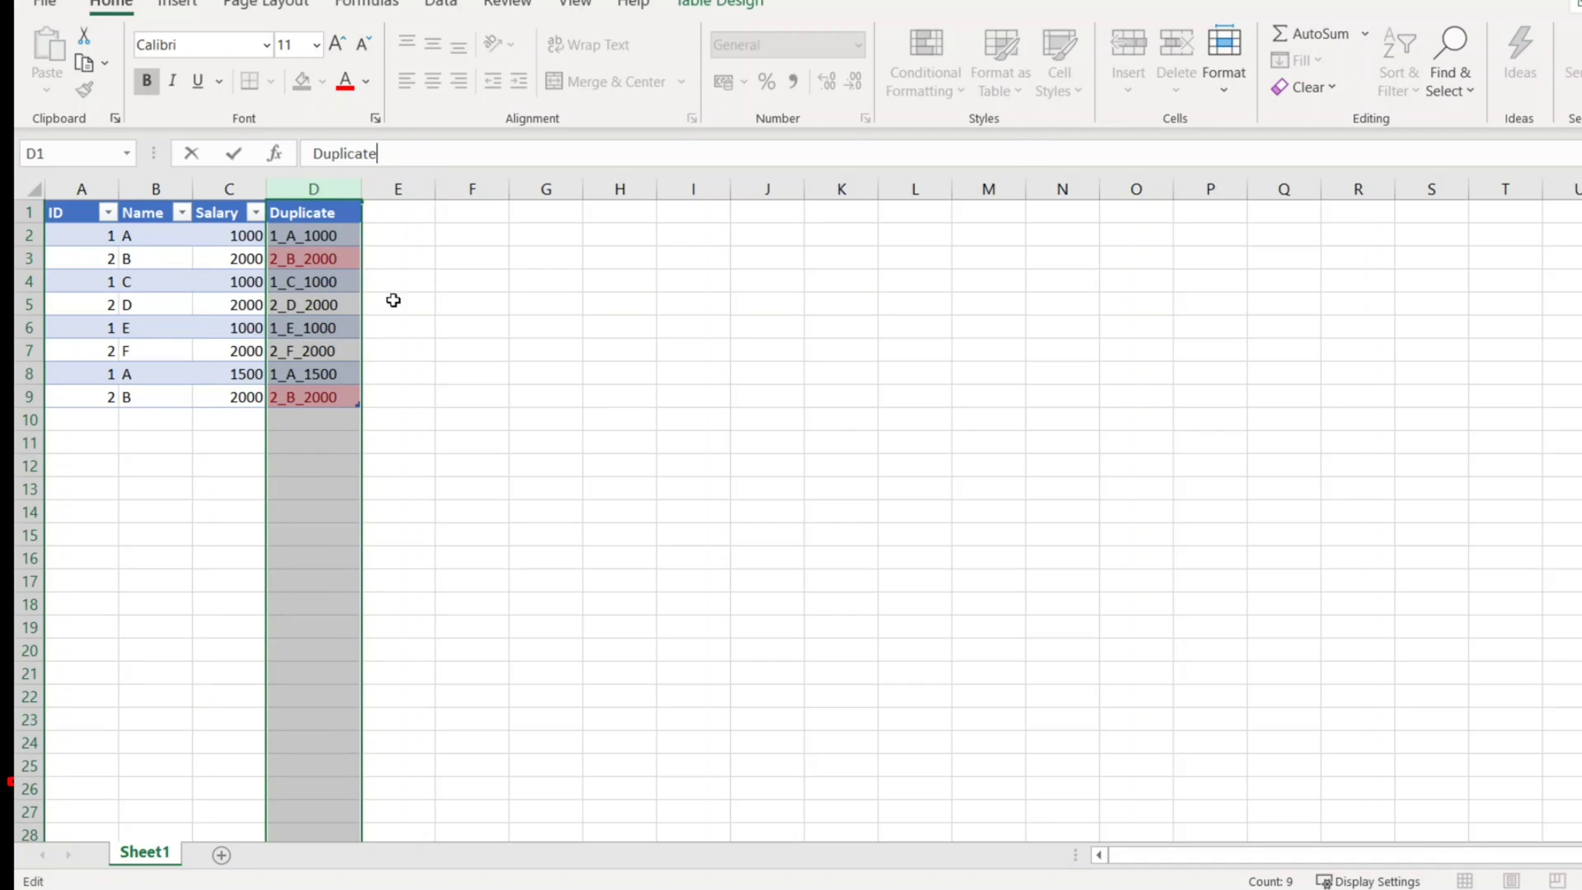
pyautogui.click(472, 327)
pyautogui.click(321, 236)
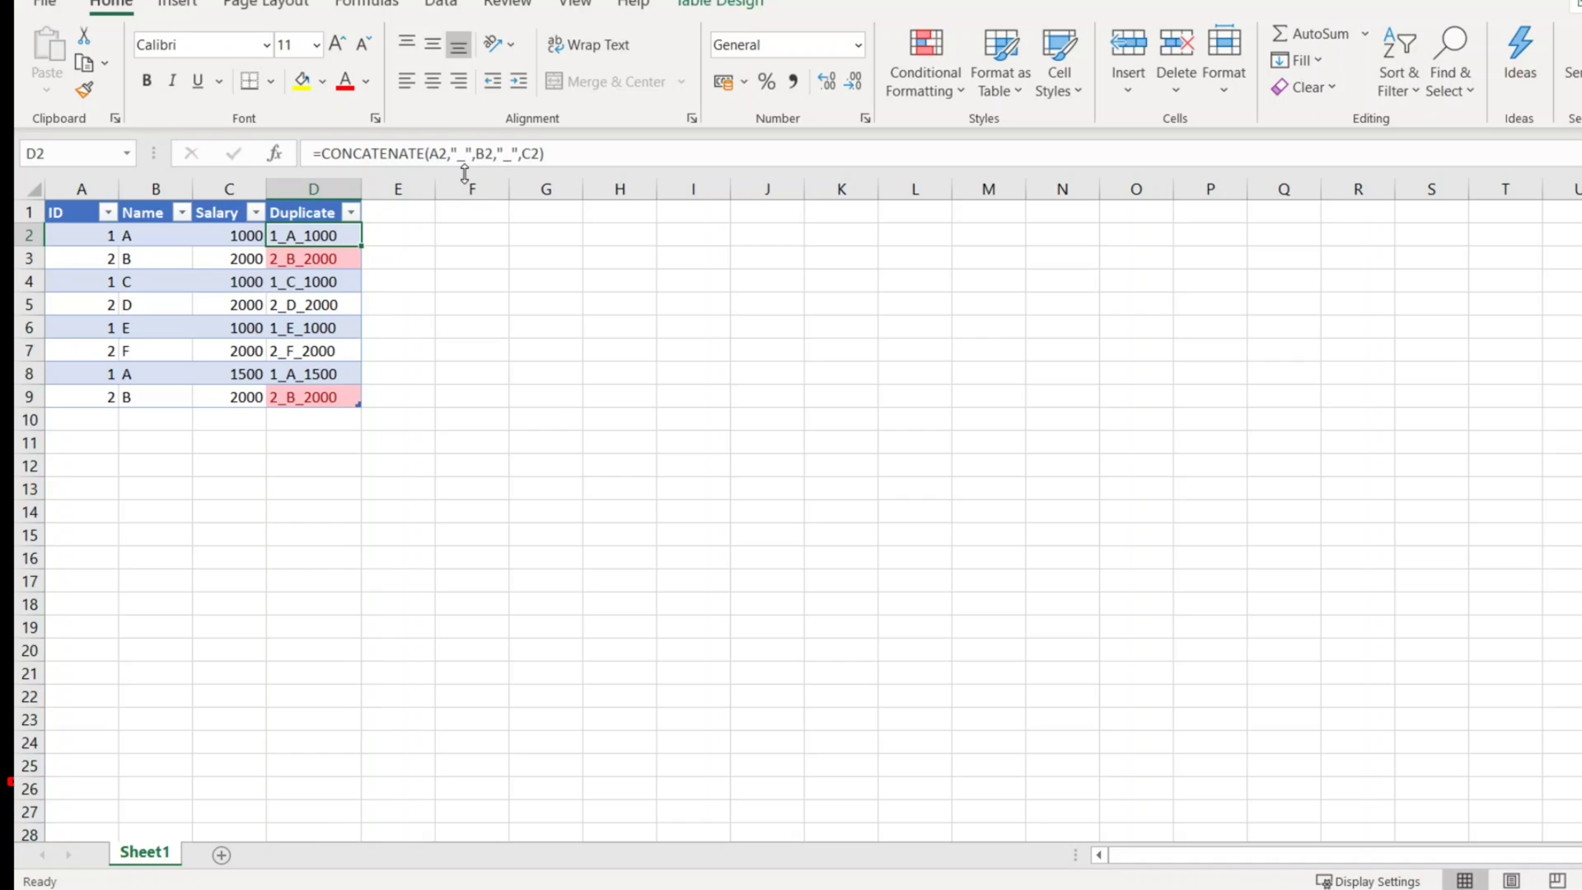